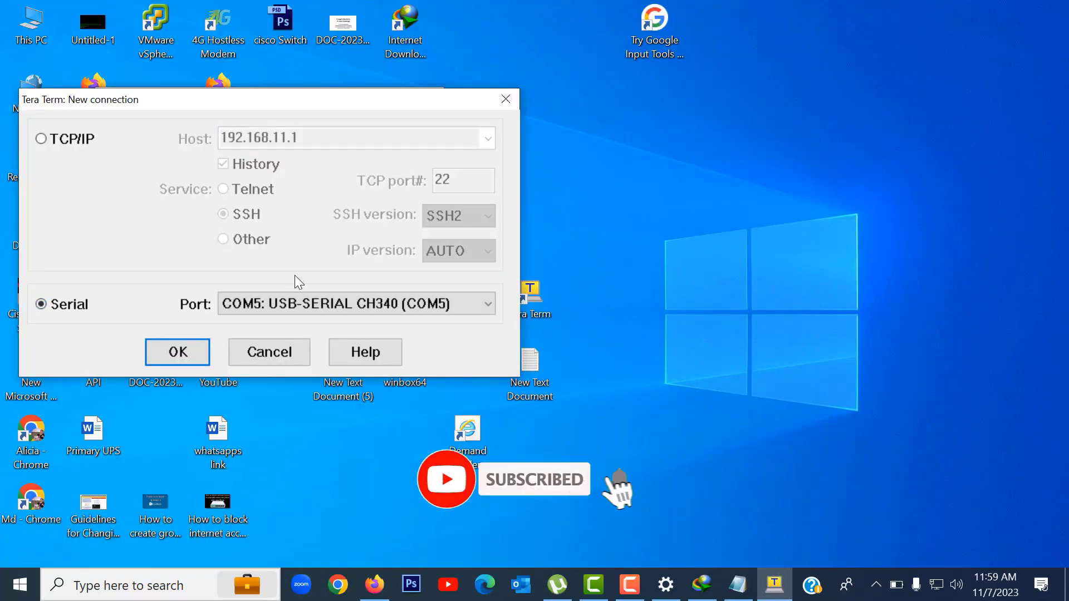
Open a serial session to the switch on COM5 and maximize the Tera Term window.
{"action": "left_click", "coordinate": [177, 352]}
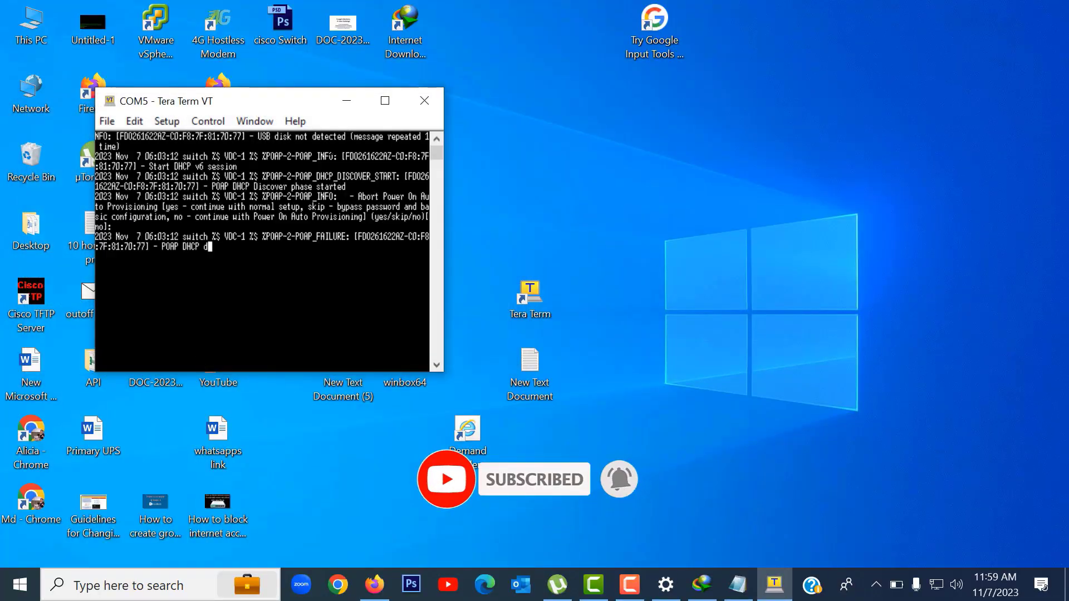
{"action": "left_click", "coordinate": [384, 101]}
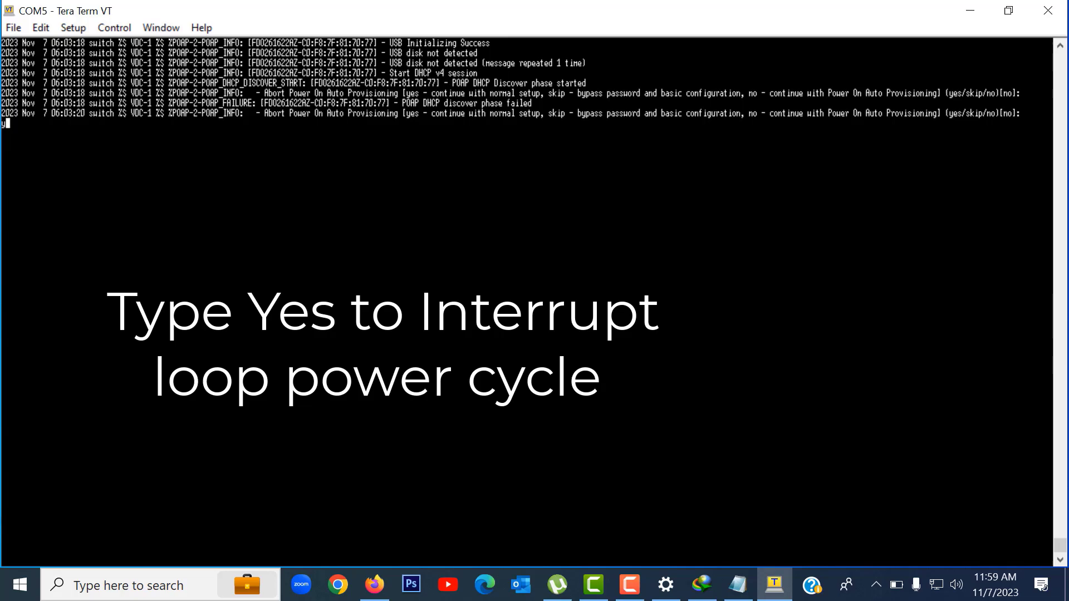
{"action": "type", "text": "yes"}
Answer yes at the POAP prompt to abort auto provisioning.
{"action": "key", "text": "Return"}
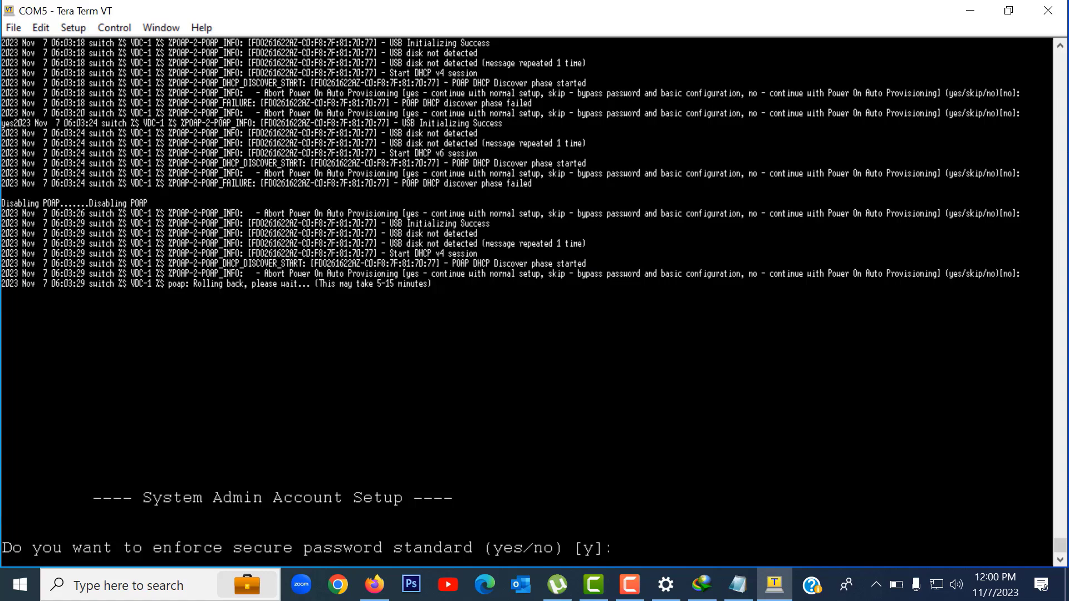
{"action": "type", "text": "n"}
{"action": "type", "text": "o"}
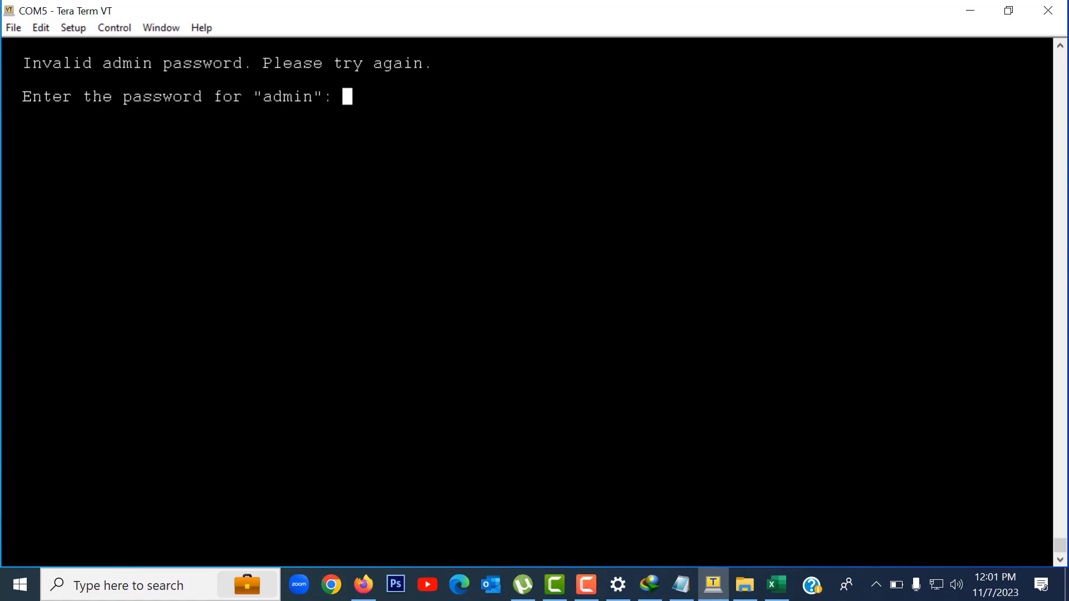
Decline the secure password standard and enter the new admin password, retrying after the failure.
{"action": "key", "text": "Return"}
{"action": "key", "text": "Return"}
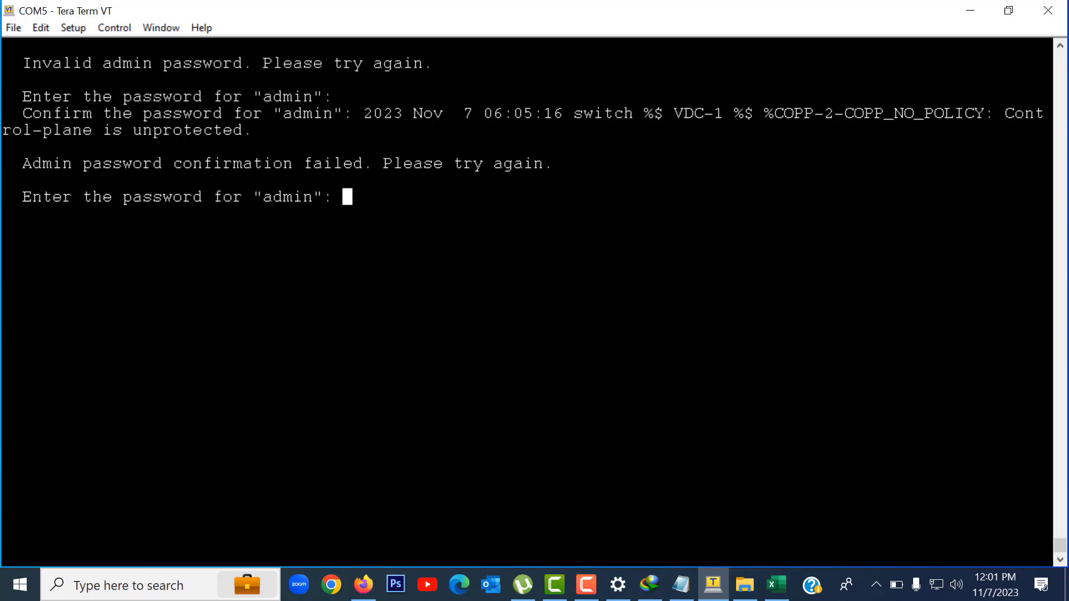
{"action": "key", "text": "Return"}
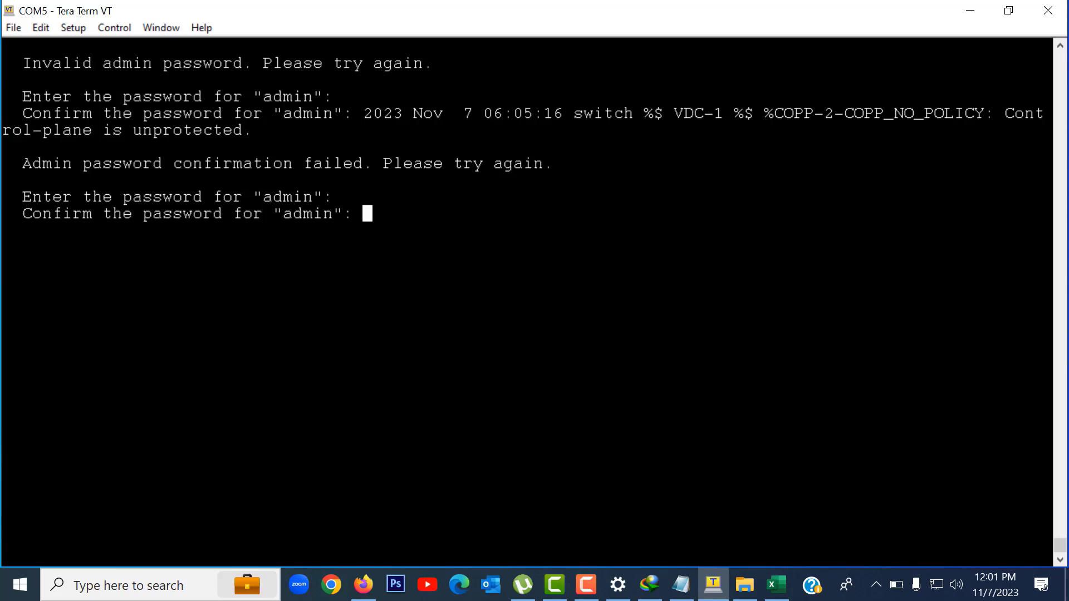
Confirm the admin password and answer no to the basic configuration dialog.
{"action": "key", "text": "Return"}
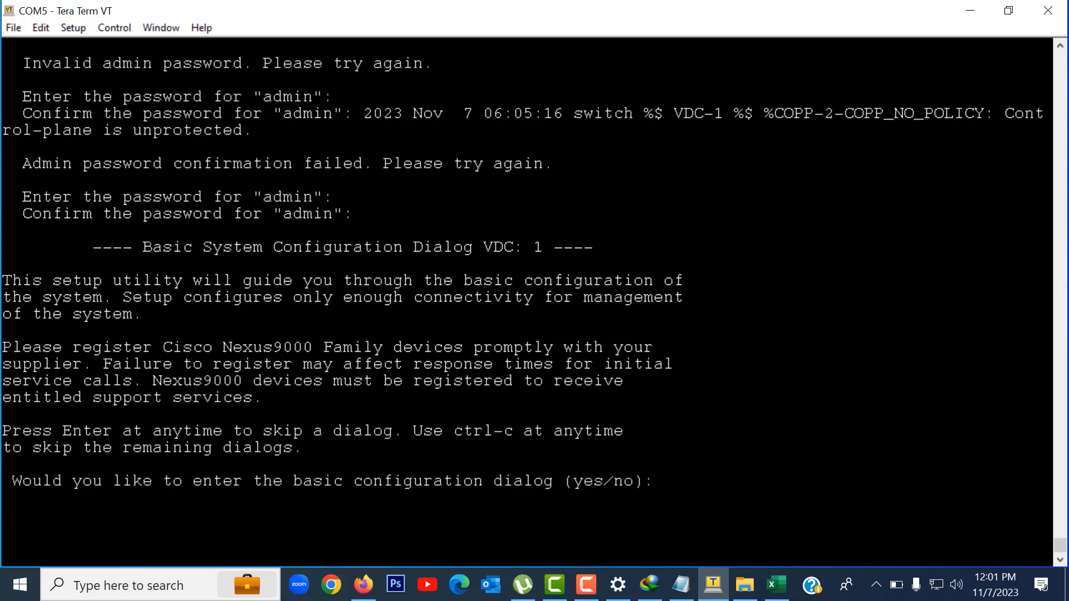
{"action": "key", "text": "Return"}
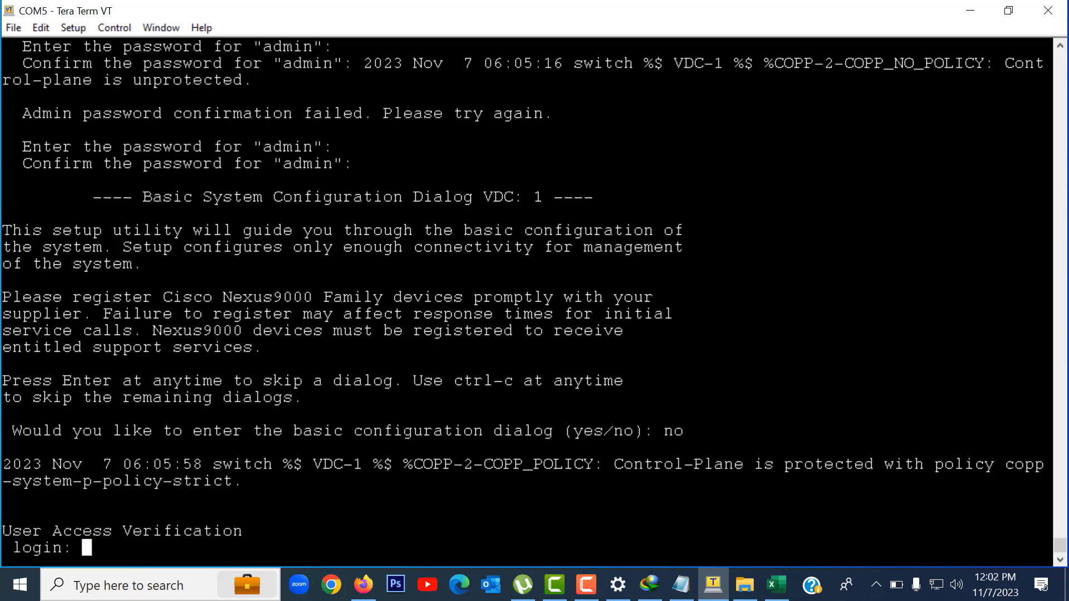
Log in to the switch with username admin and the new password.
{"action": "key", "text": "Return"}
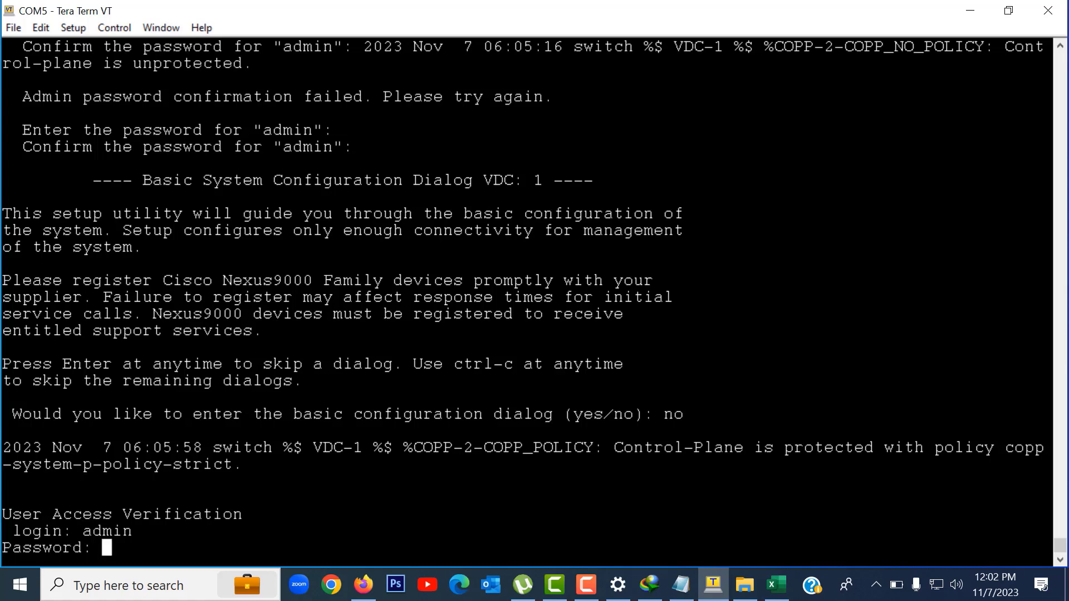
{"action": "key", "text": "Return"}
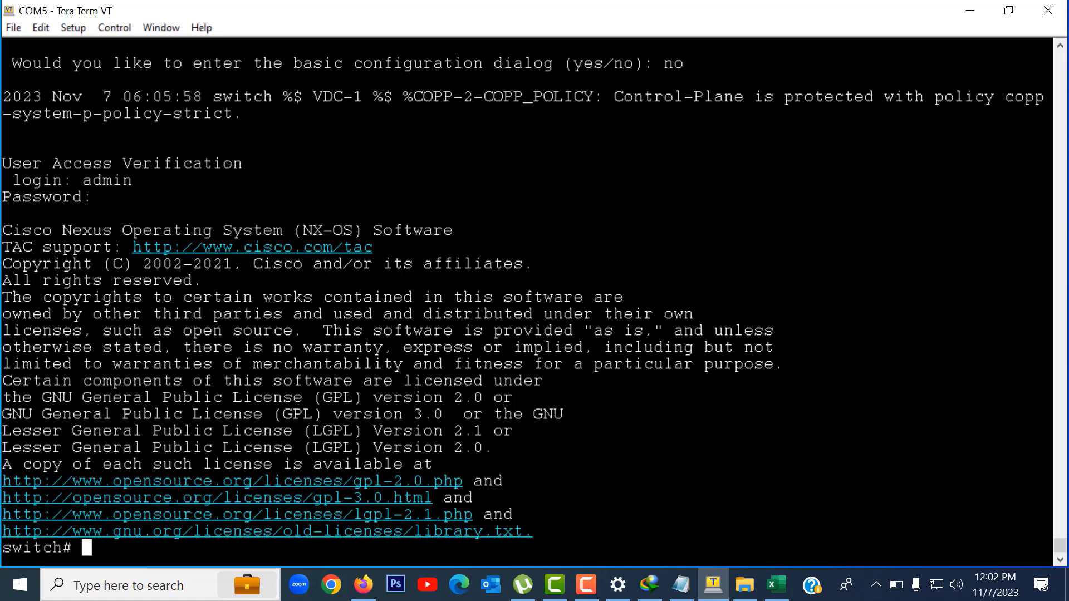
{"action": "type", "text": "confi"}
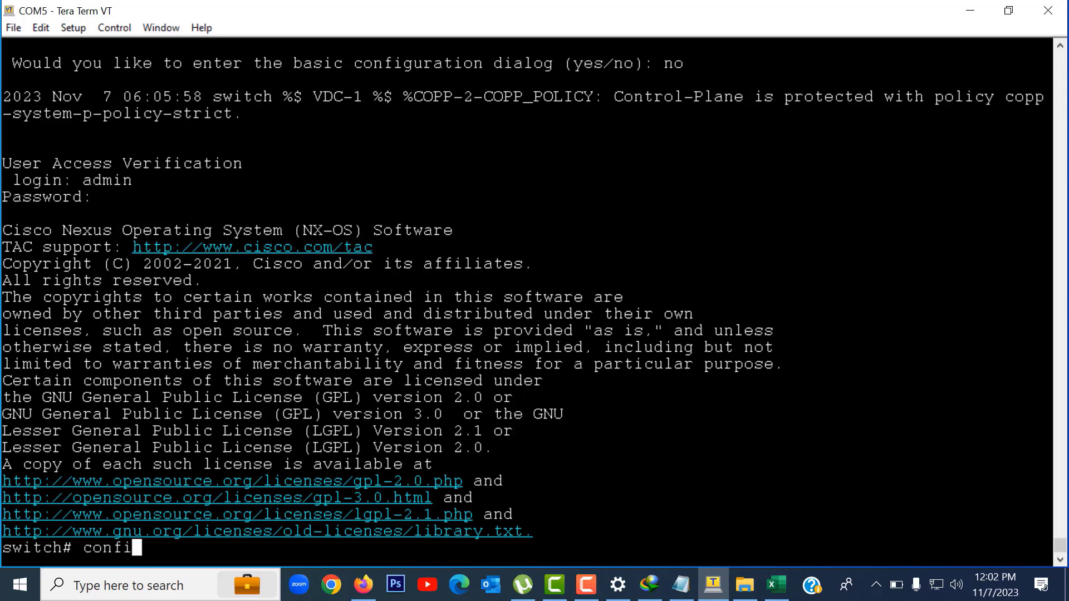
{"action": "type", "text": "g t"}
Enter configuration mode with config t and type hostname Server-SW-API.
{"action": "key", "text": "Return"}
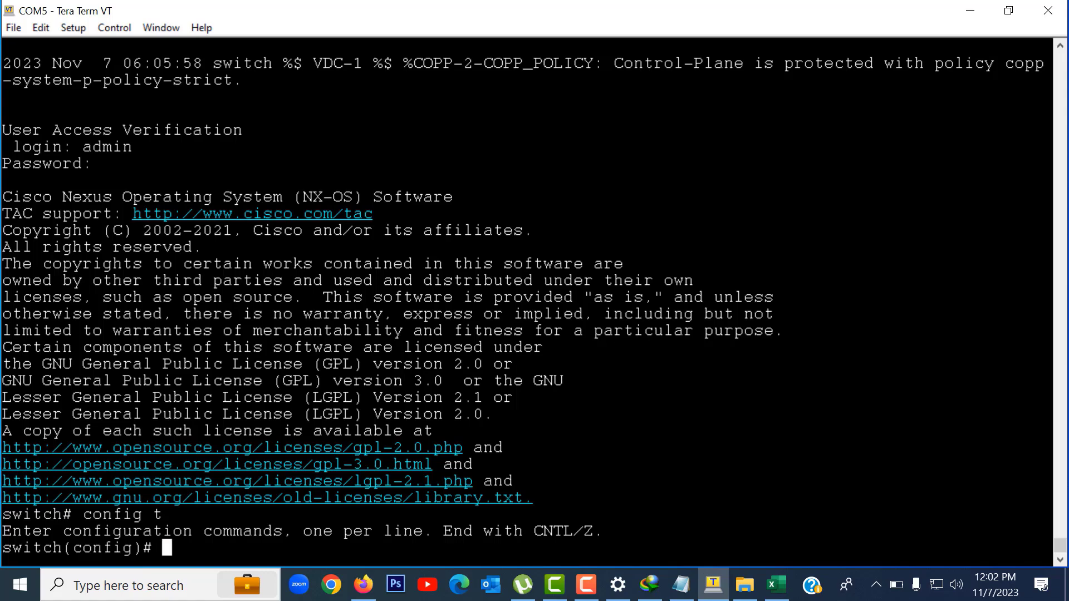
{"action": "type", "text": "h"}
{"action": "type", "text": "ostn"}
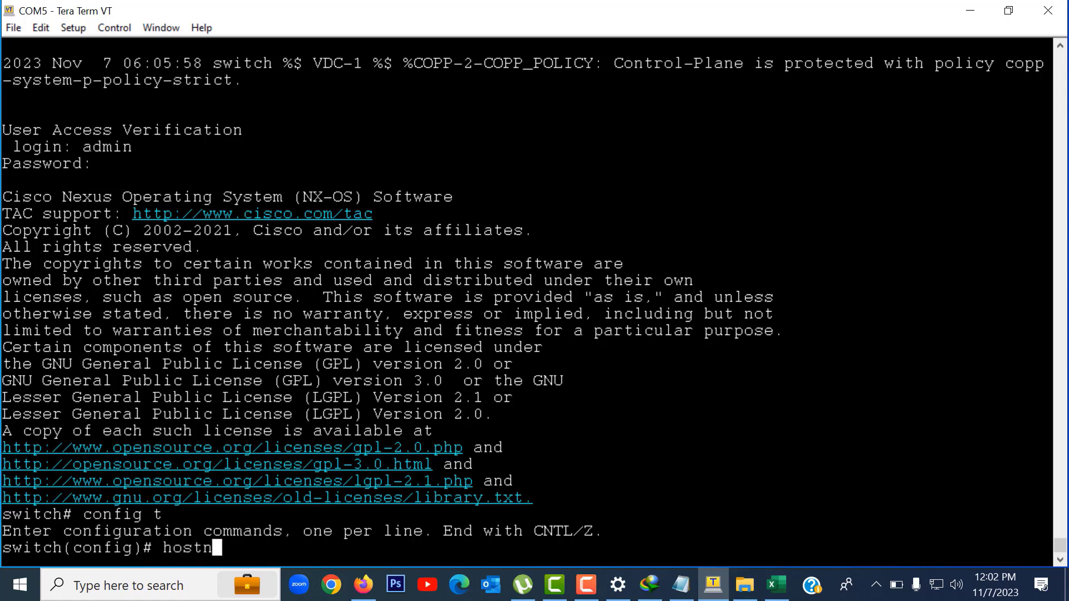
{"action": "type", "text": "ame "}
{"action": "type", "text": "Ser"}
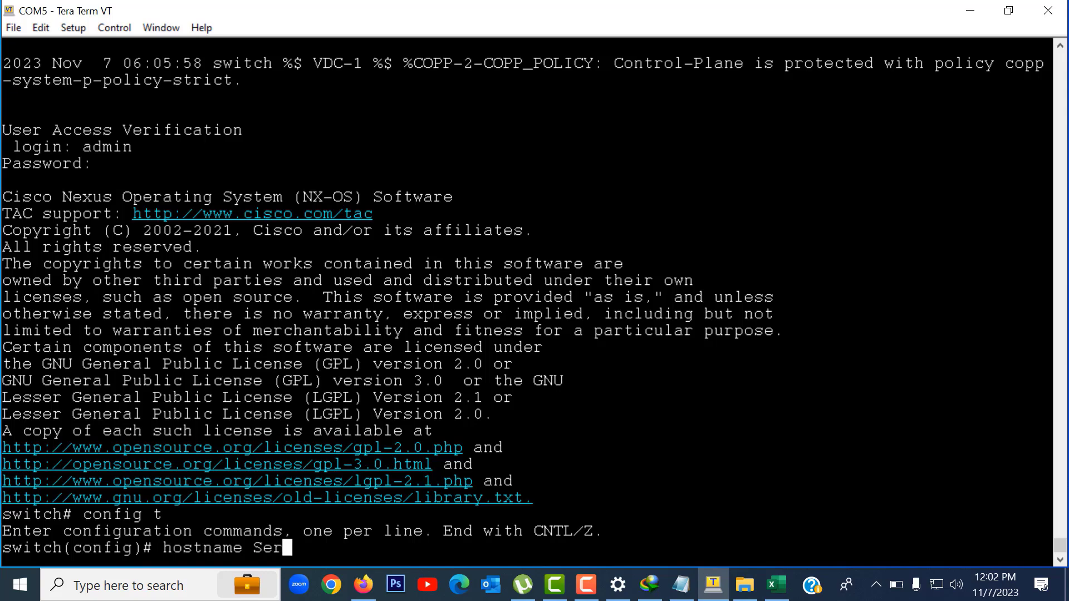
{"action": "type", "text": "ver"}
{"action": "key", "text": "BackSpace"}
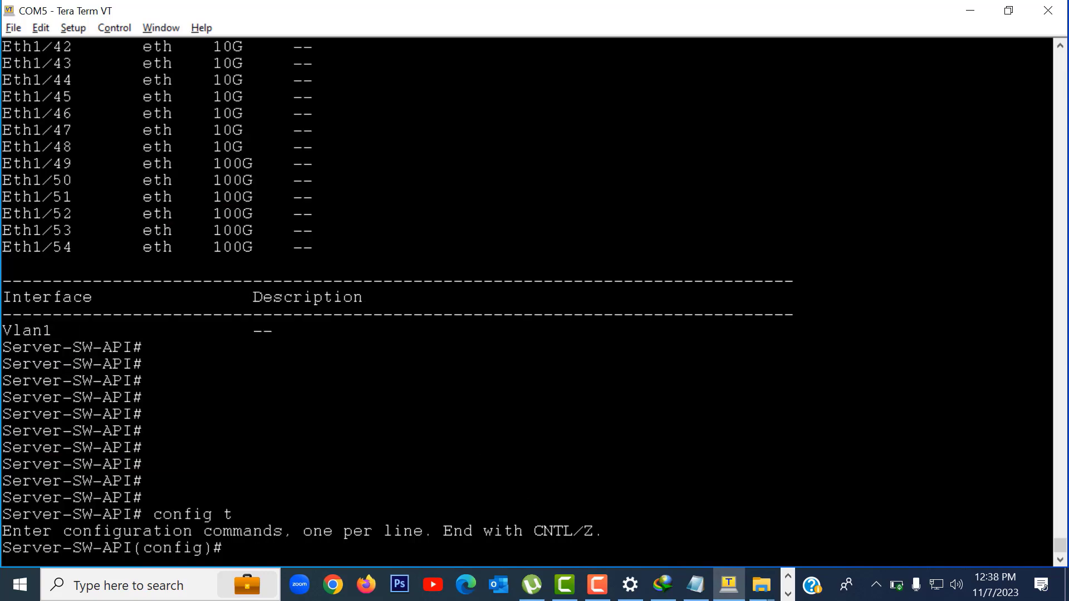
{"action": "type", "text": "int"}
Enter interface configuration mode for interface vlan 1.
{"action": "key", "text": "Tab"}
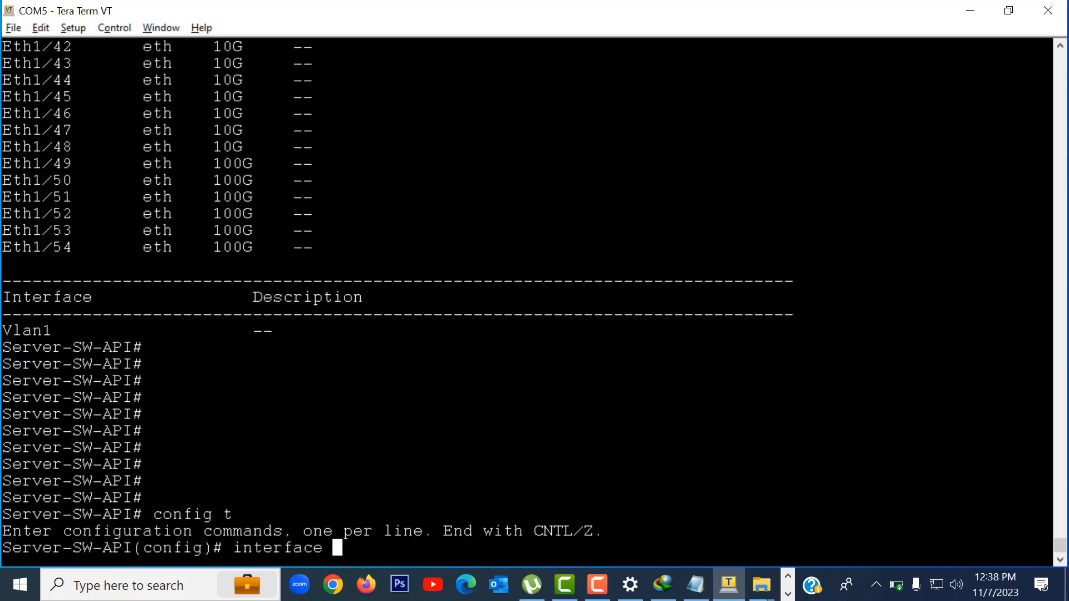
{"action": "type", "text": "vlan "}
{"action": "type", "text": "1"}
{"action": "key", "text": "Return"}
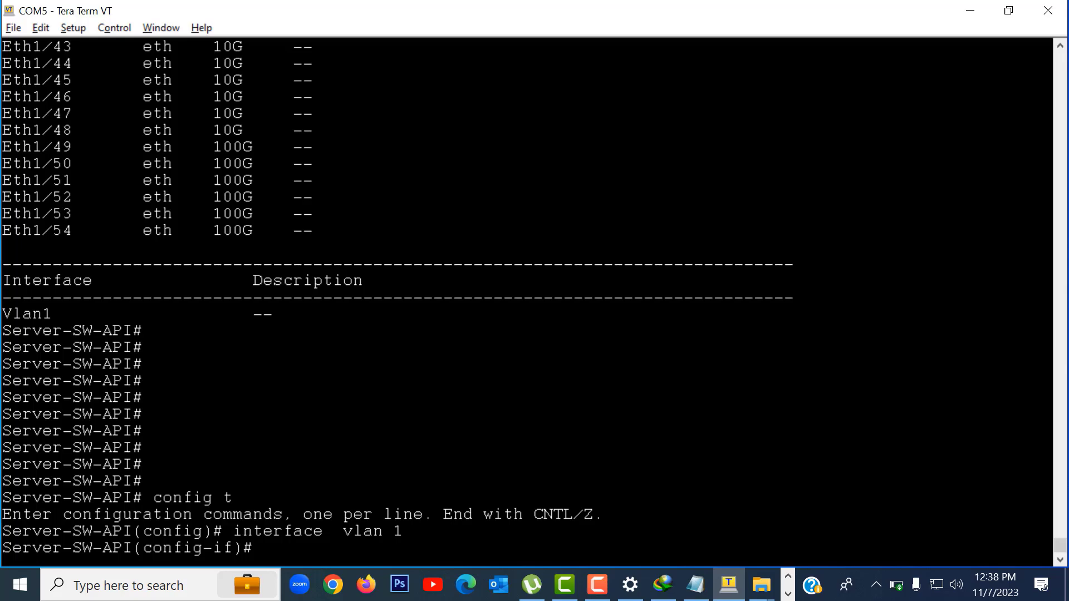
{"action": "key", "text": "Return"}
{"action": "key", "text": "Return"}
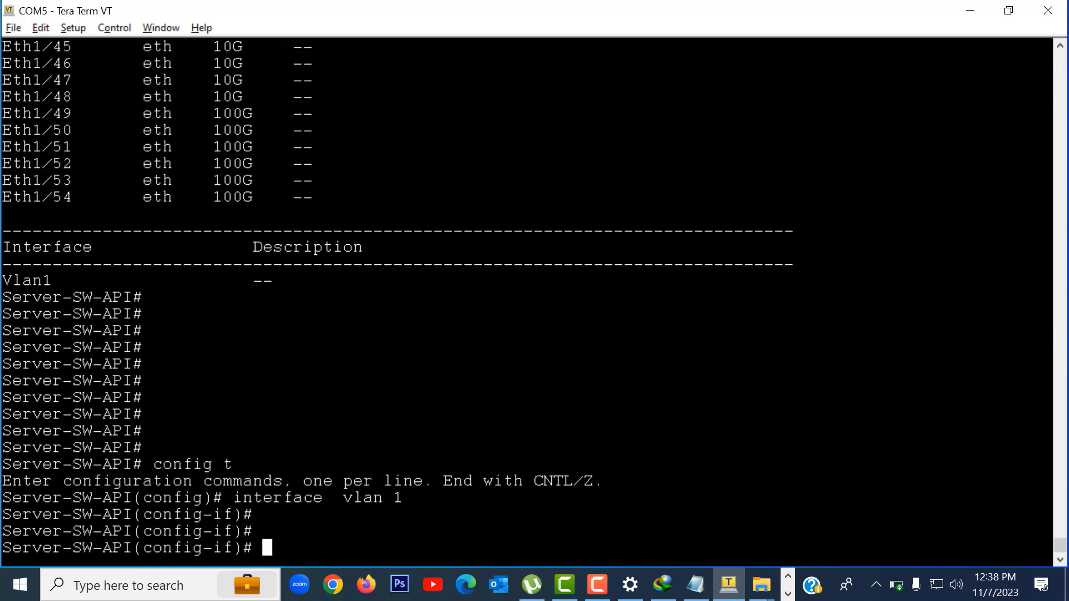
{"action": "type", "text": "ip "}
{"action": "type", "text": " ad"}
Assign ip address 172.16.109.2 255.255.0.0 to VLAN1, fixing the mistyped mask digits.
{"action": "key", "text": "Tab"}
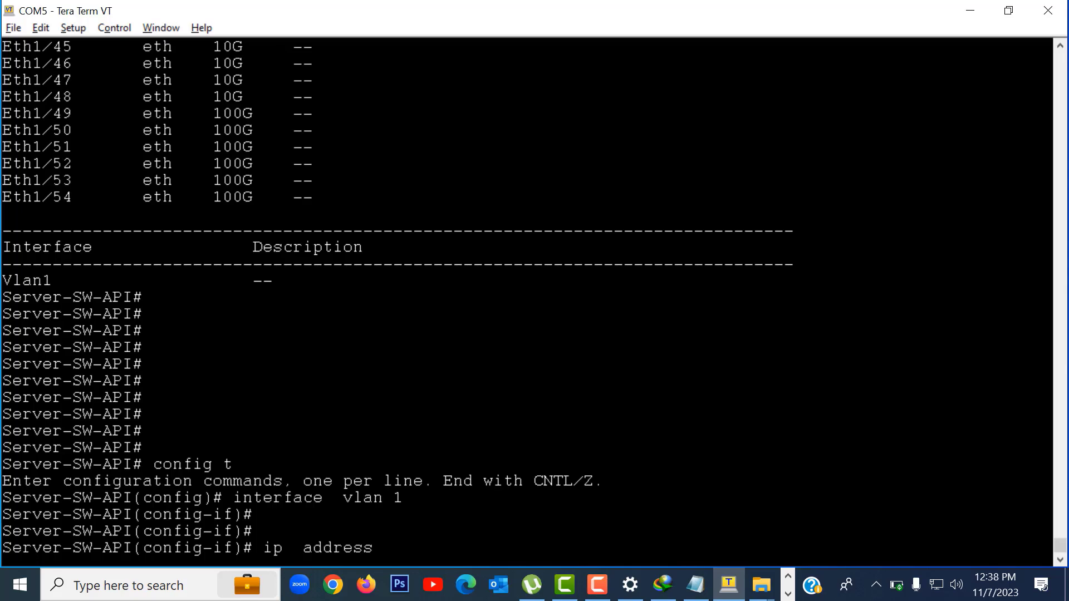
{"action": "type", "text": "17"}
{"action": "type", "text": "2.16"}
{"action": "type", "text": ".109"}
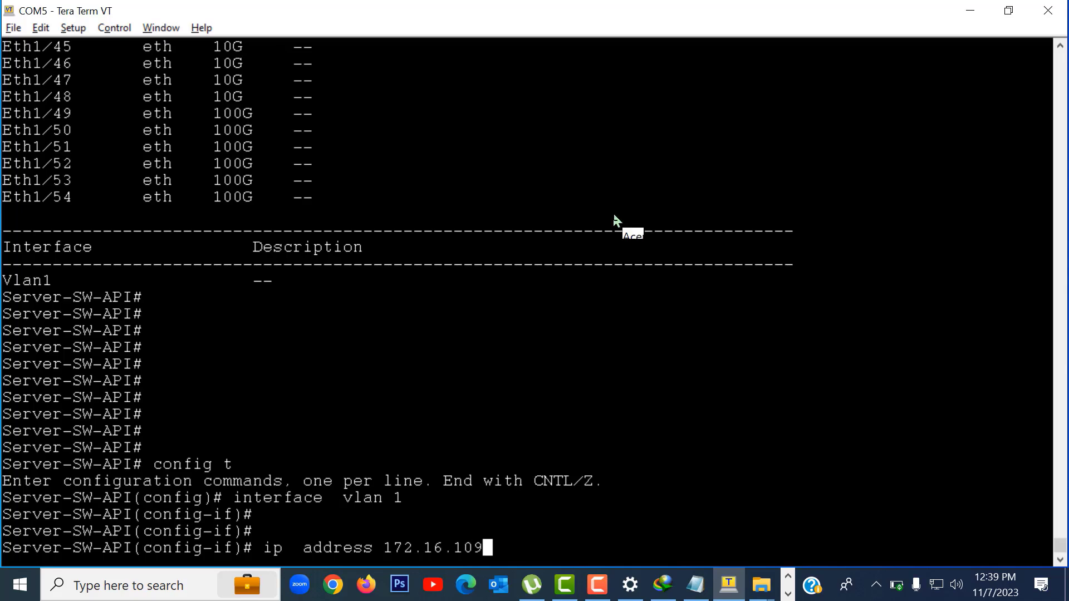
{"action": "type", "text": ".2"}
{"action": "type", "text": " ?"}
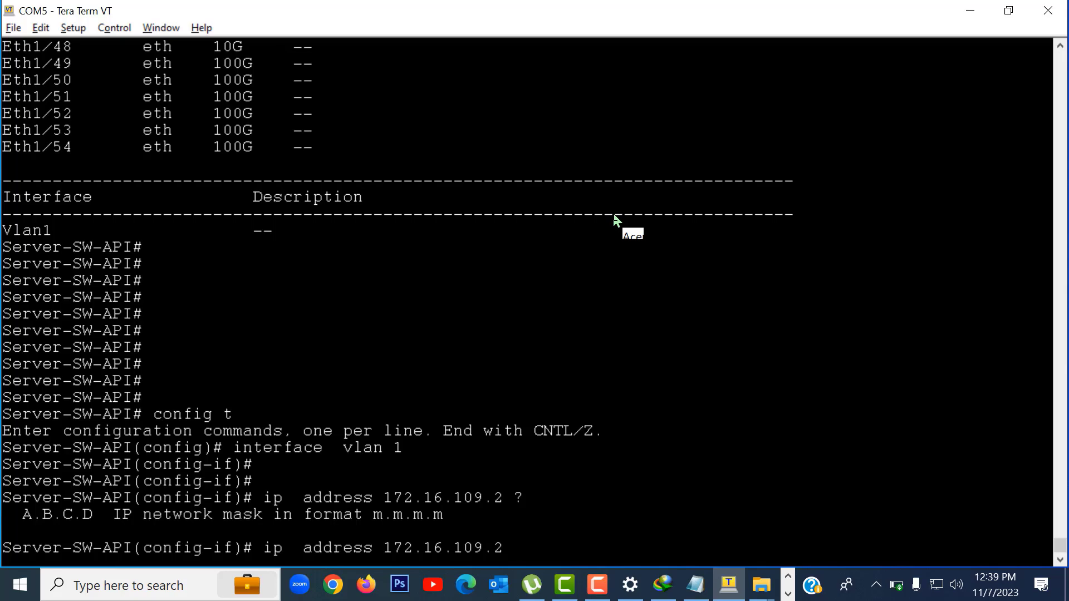
{"action": "type", "text": "255"}
{"action": "type", "text": ".2."}
{"action": "key", "text": "BackSpace"}
{"action": "key", "text": "BackSpace"}
{"action": "type", "text": "2552"}
{"action": "key", "text": "BackSpace"}
{"action": "type", "text": "."}
{"action": "type", "text": "0"}
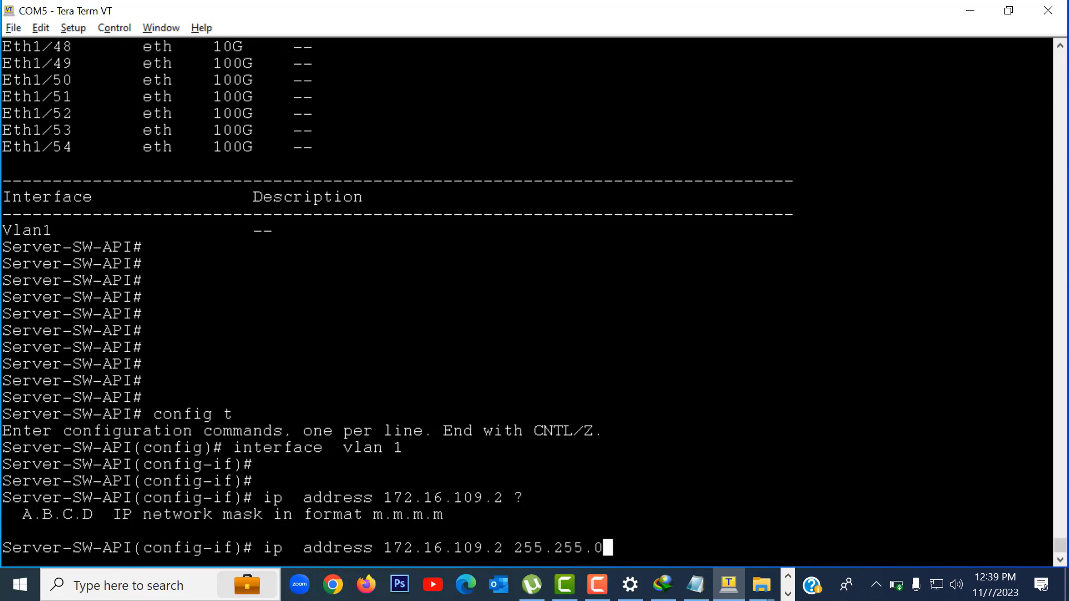
{"action": "type", "text": ".0"}
{"action": "key", "text": "Return"}
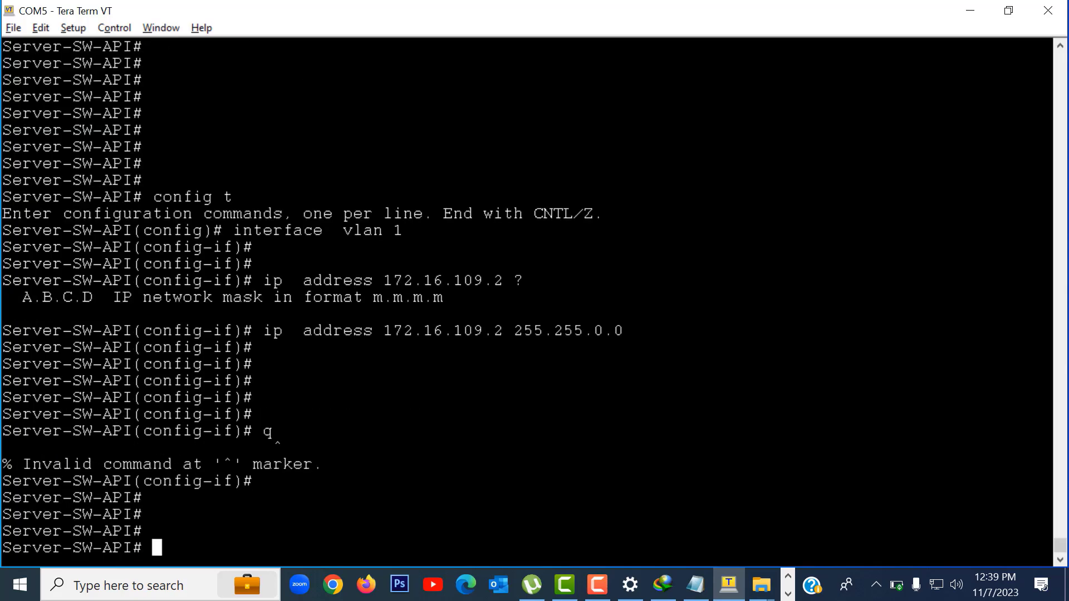
{"action": "type", "text": "copy "}
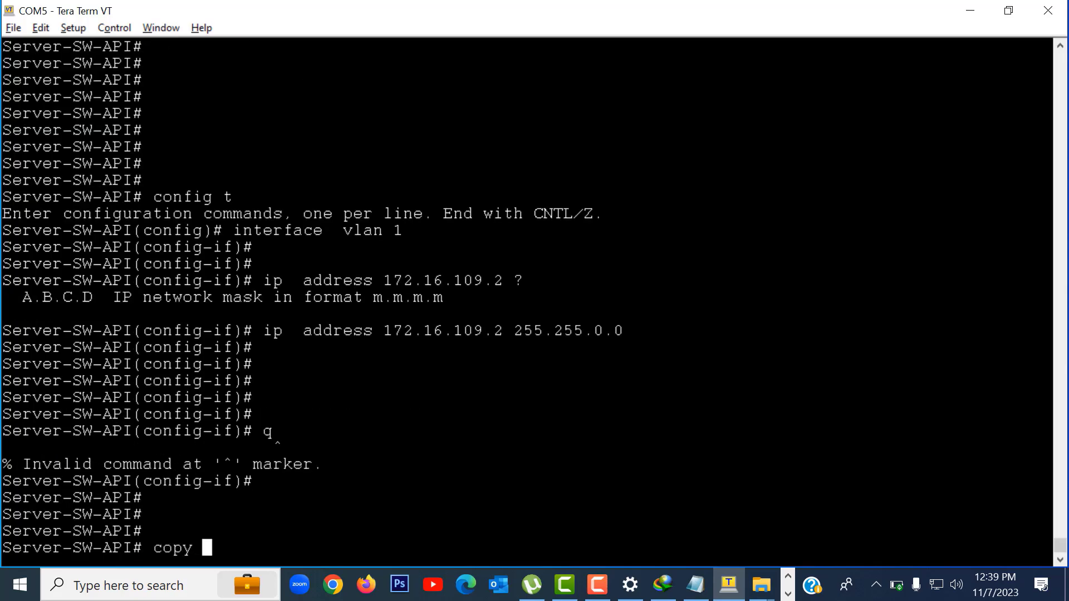
{"action": "type", "text": "ry"}
Exit config mode and run copy running-config startup-config to save the configuration.
{"action": "key", "text": "BackSpace"}
{"action": "key", "text": "Tab"}
{"action": "type", "text": "sta"}
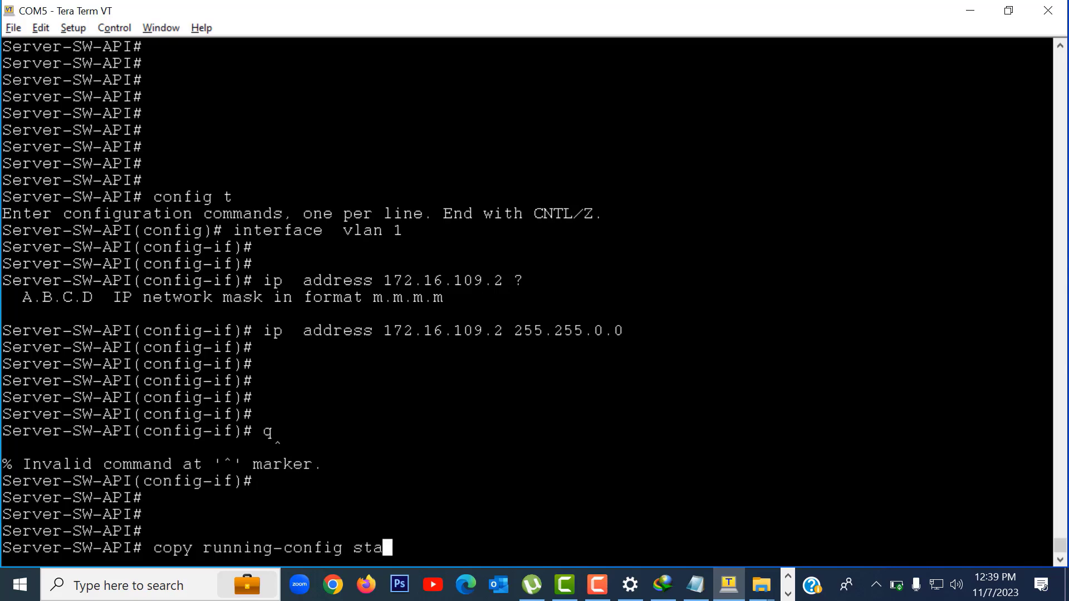
{"action": "key", "text": "Tab"}
{"action": "key", "text": "Return"}
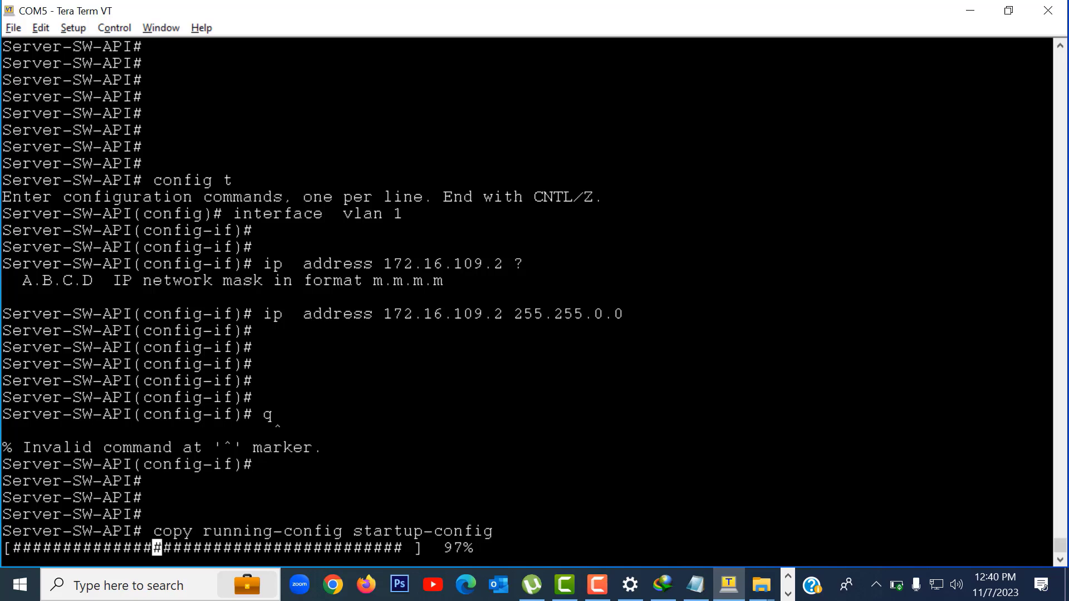
Display show running-config, paging through two screens before stopping it with Ctrl+C.
{"action": "key", "text": "Return"}
{"action": "key", "text": "Return"}
{"action": "key", "text": "Return"}
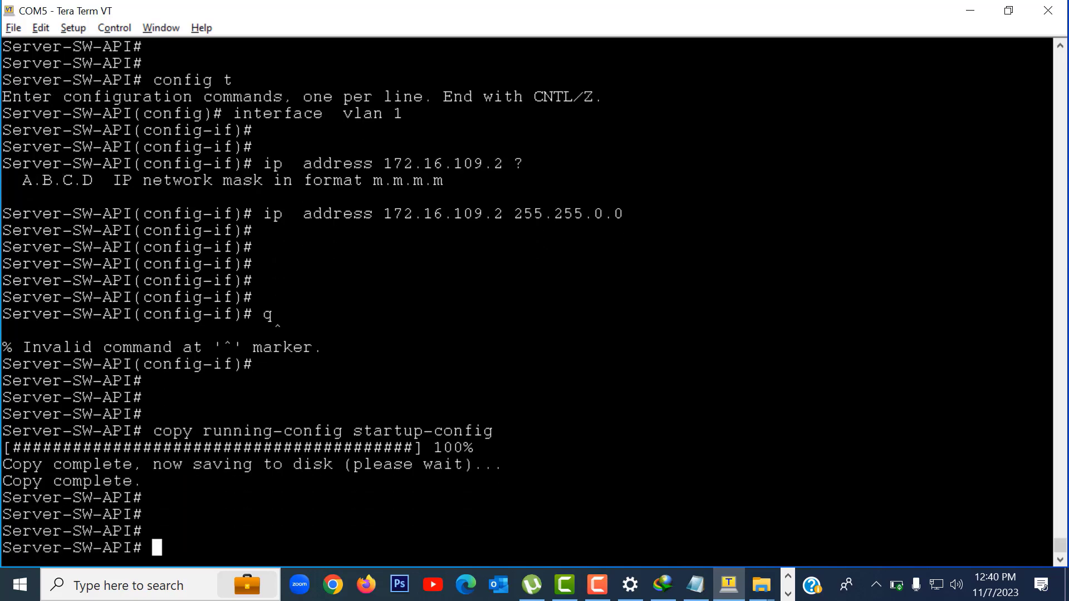
{"action": "type", "text": "show"}
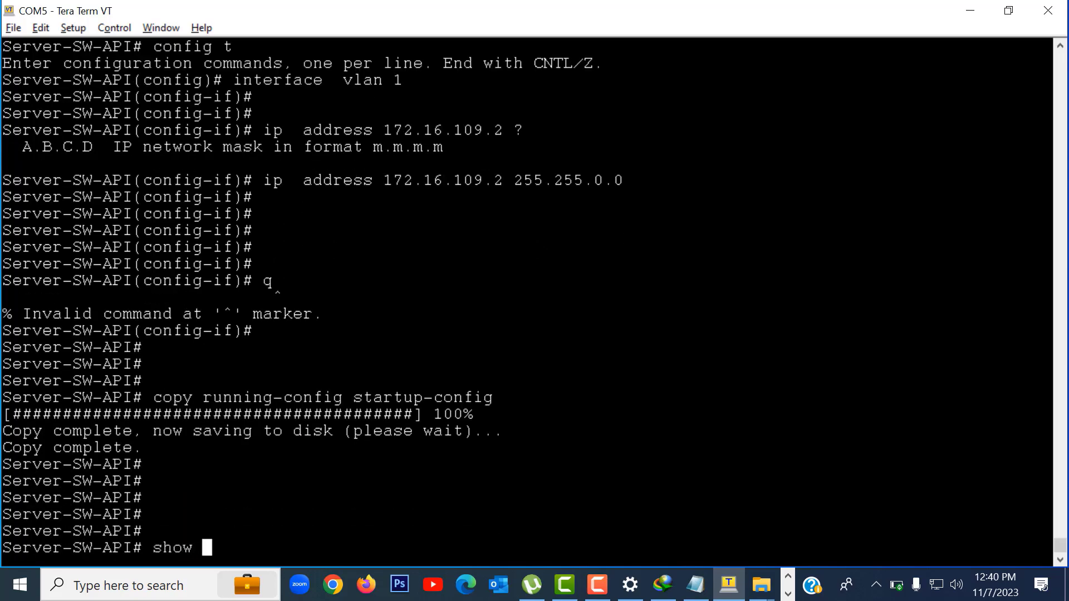
{"action": "type", "text": " running-config"}
{"action": "key", "text": "Return"}
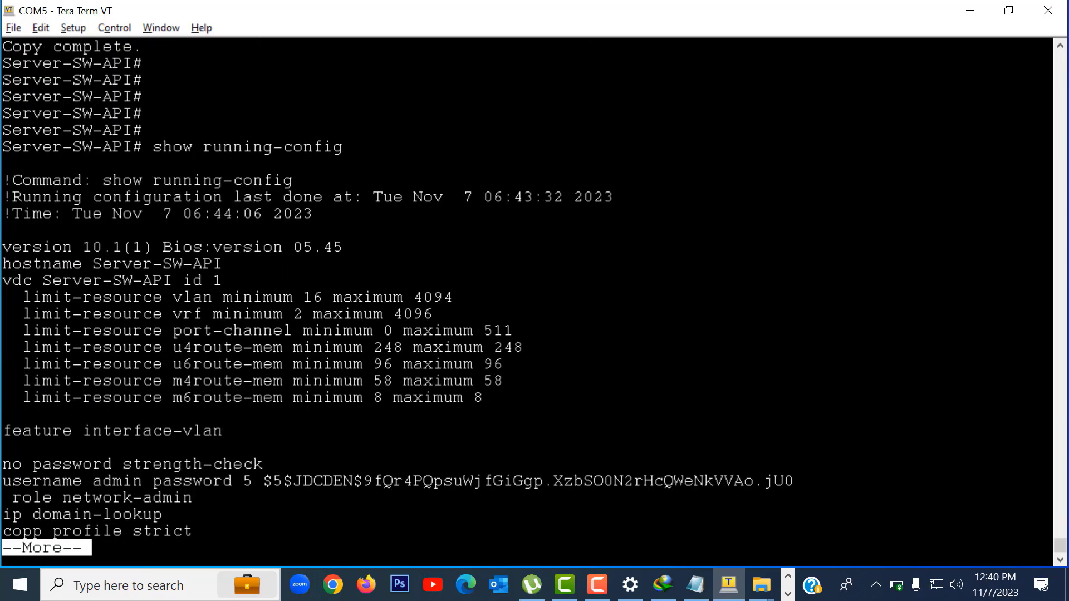
{"action": "key", "text": "space"}
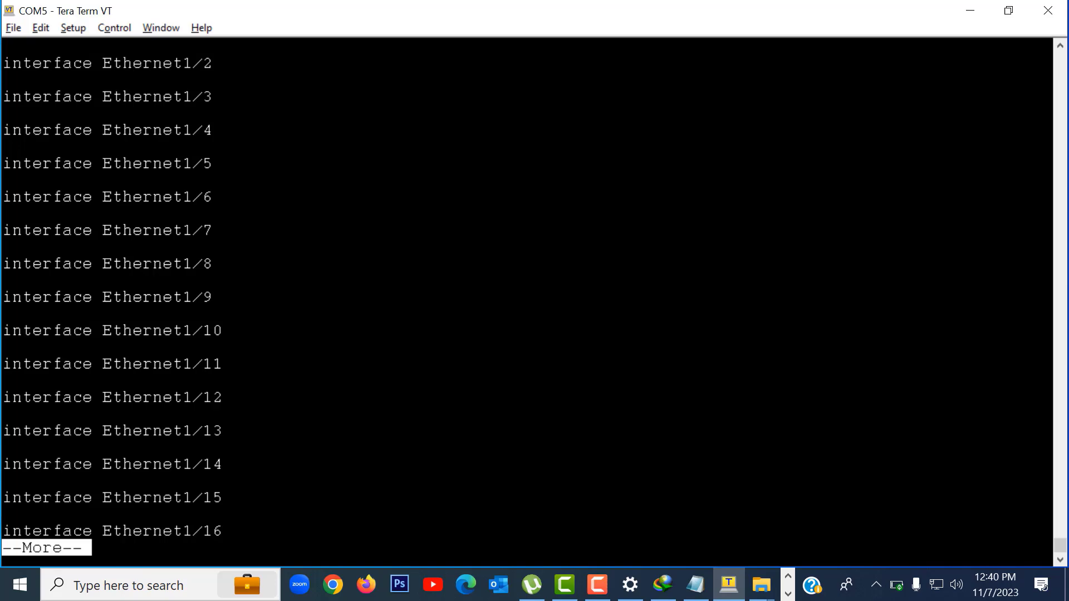
{"action": "key", "text": "space"}
{"action": "key", "text": "ctrl+c"}
{"action": "key", "text": "Return"}
{"action": "key", "text": "Return"}
{"action": "key", "text": "Return"}
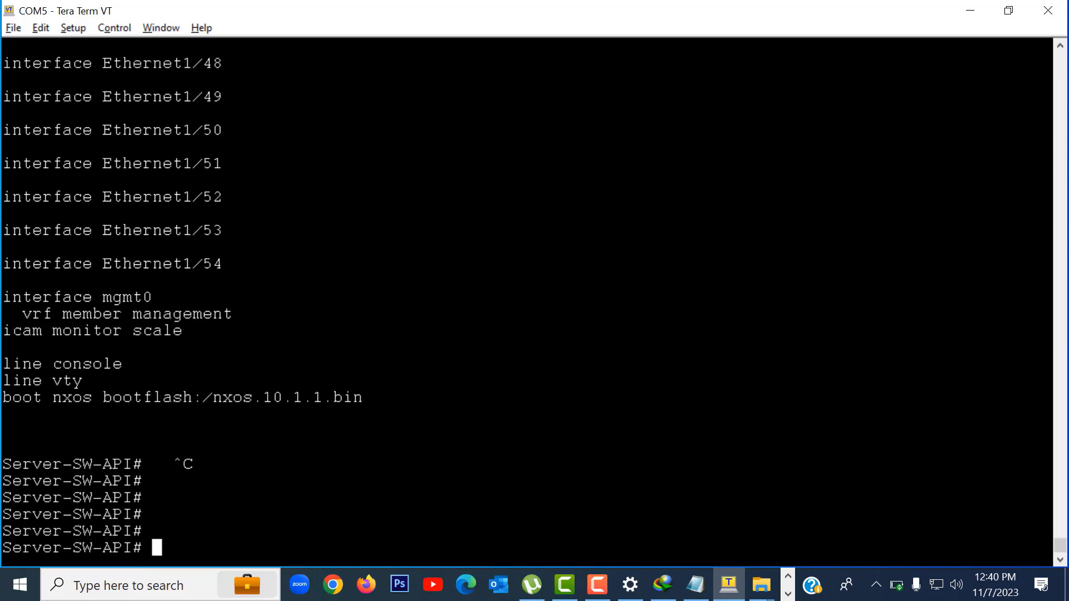
{"action": "type", "text": "ow int"}
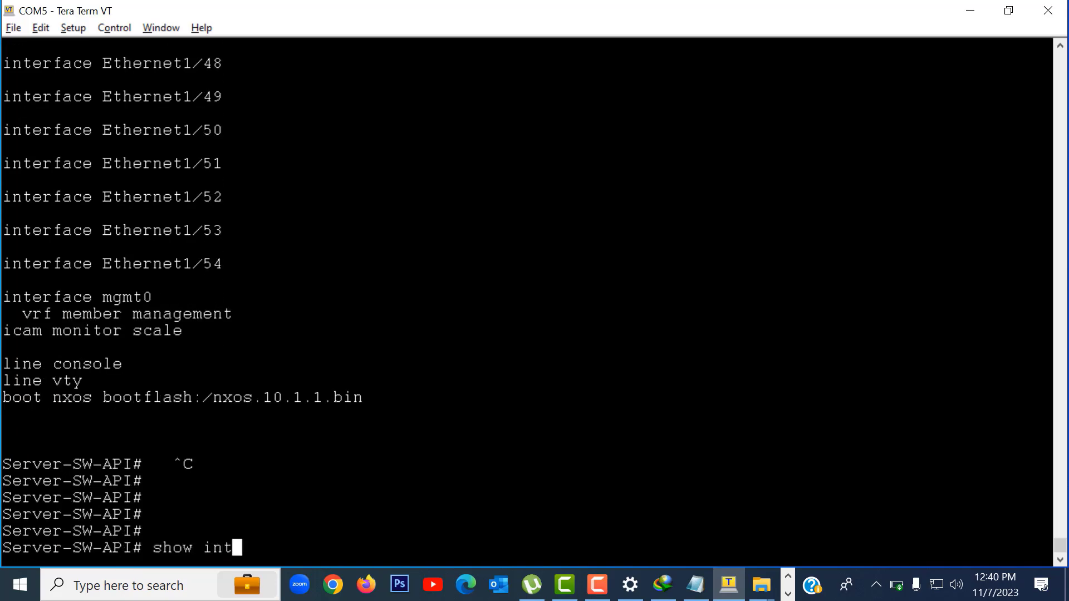
List the interface display options and briefly view show interface description output.
{"action": "key", "text": "question"}
{"action": "type", "text": "de"}
{"action": "key", "text": "Tab"}
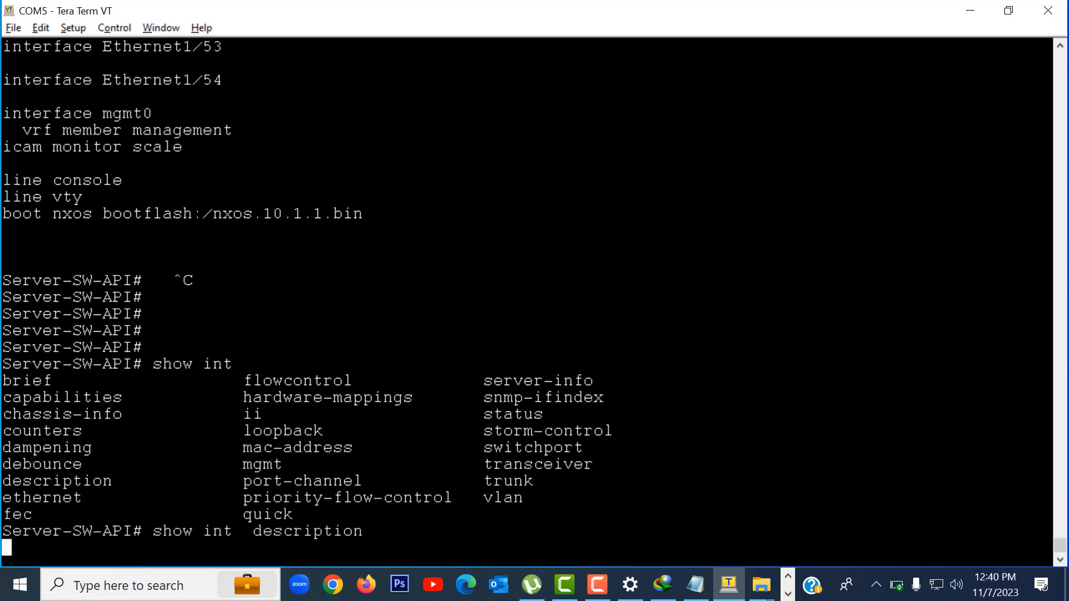
{"action": "key", "text": "Return"}
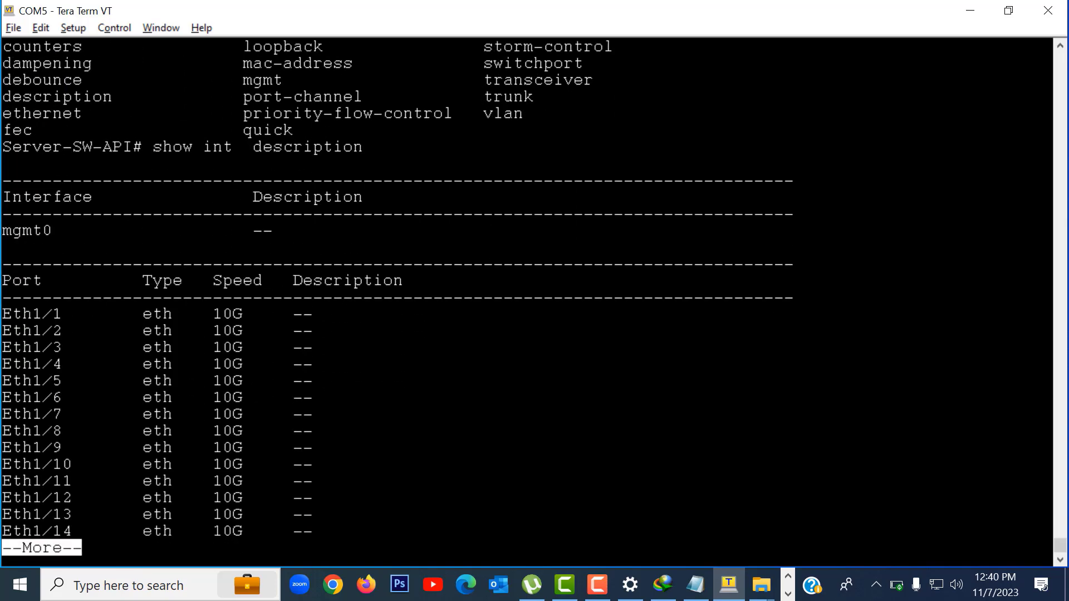
{"action": "key", "text": "space"}
{"action": "key", "text": "ctrl+c"}
{"action": "key", "text": "Return"}
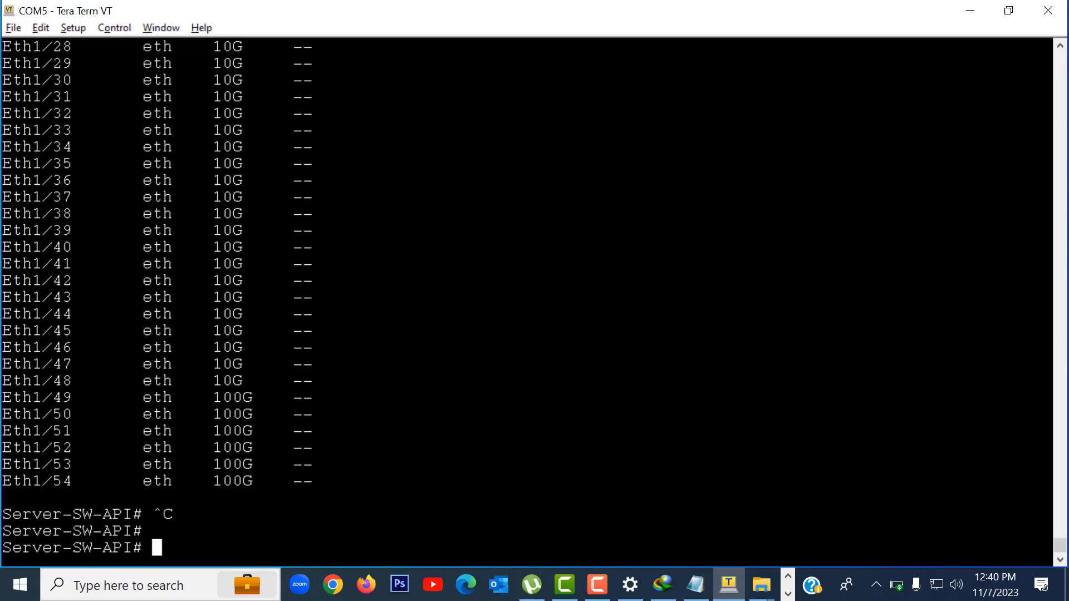
{"action": "key", "text": "Return"}
{"action": "type", "text": "show "}
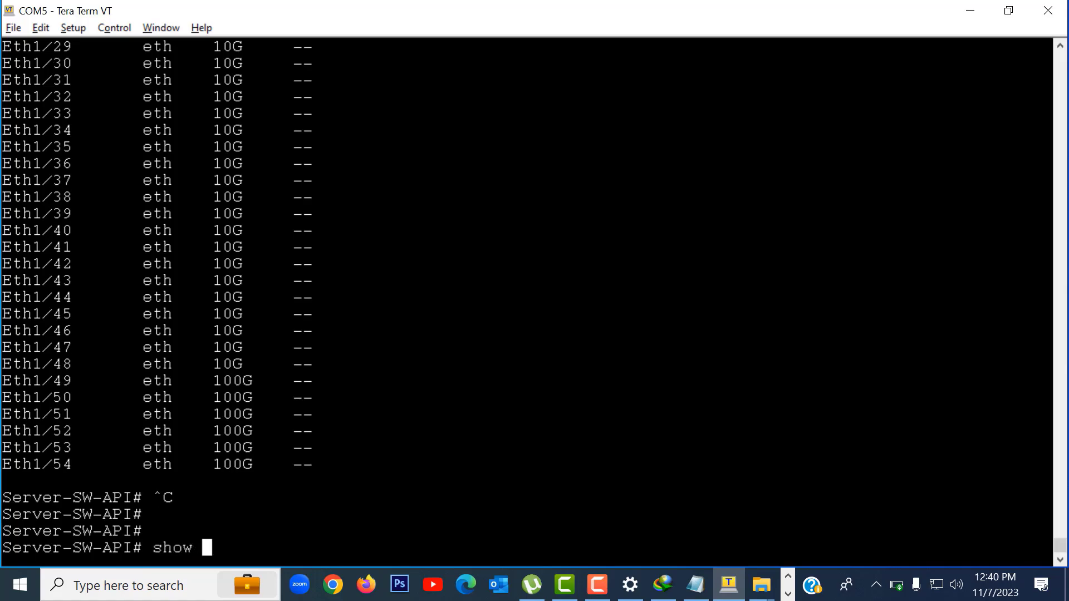
{"action": "type", "text": "int"}
Run show interface status and page through the disabled, routed Ethernet ports.
{"action": "key", "text": "Tab"}
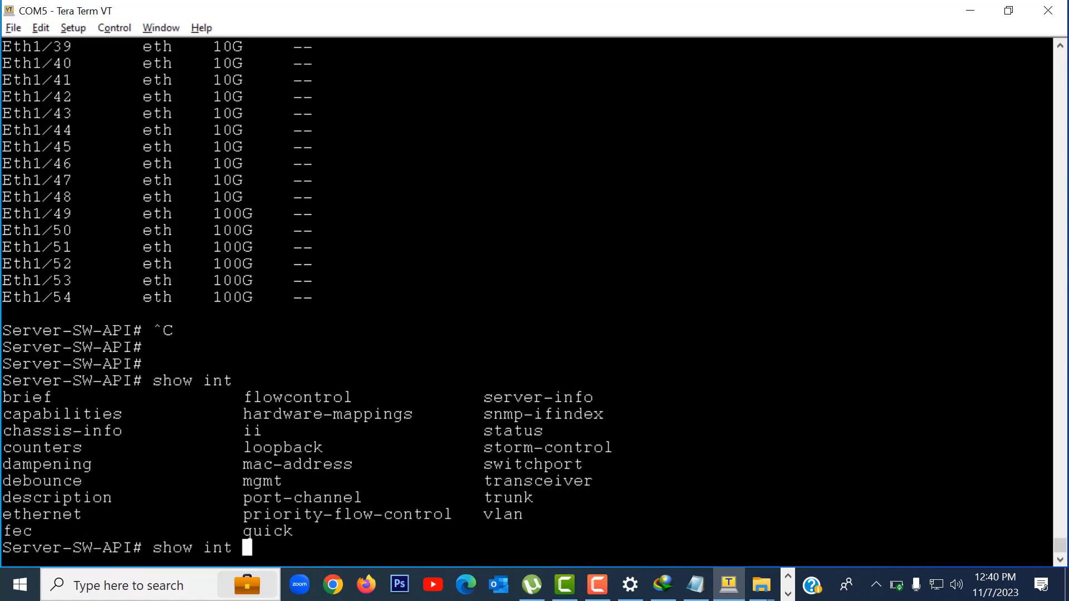
{"action": "type", "text": "status"}
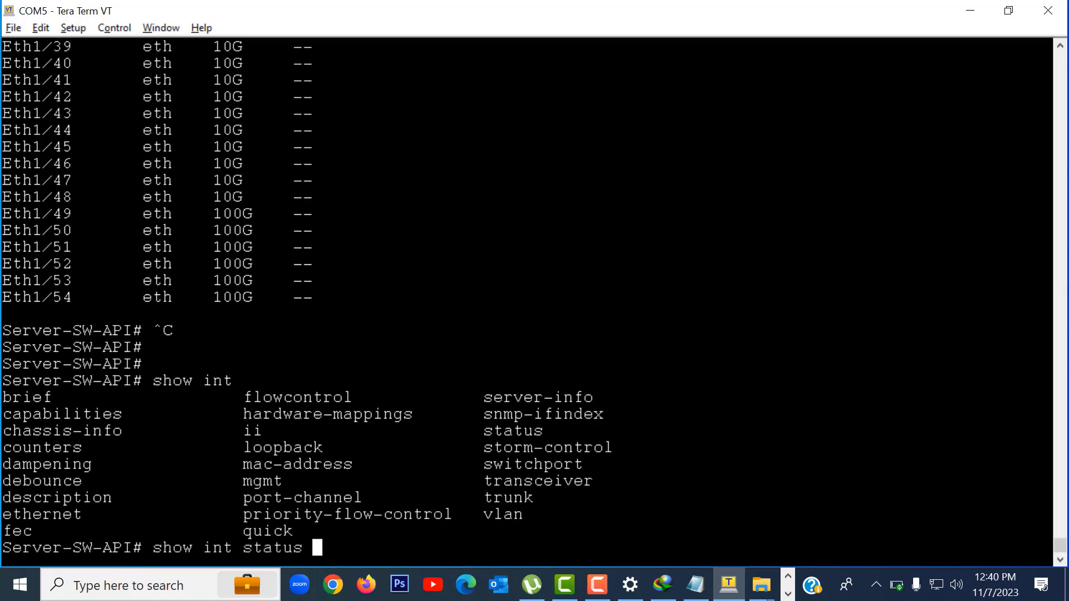
{"action": "key", "text": "Return"}
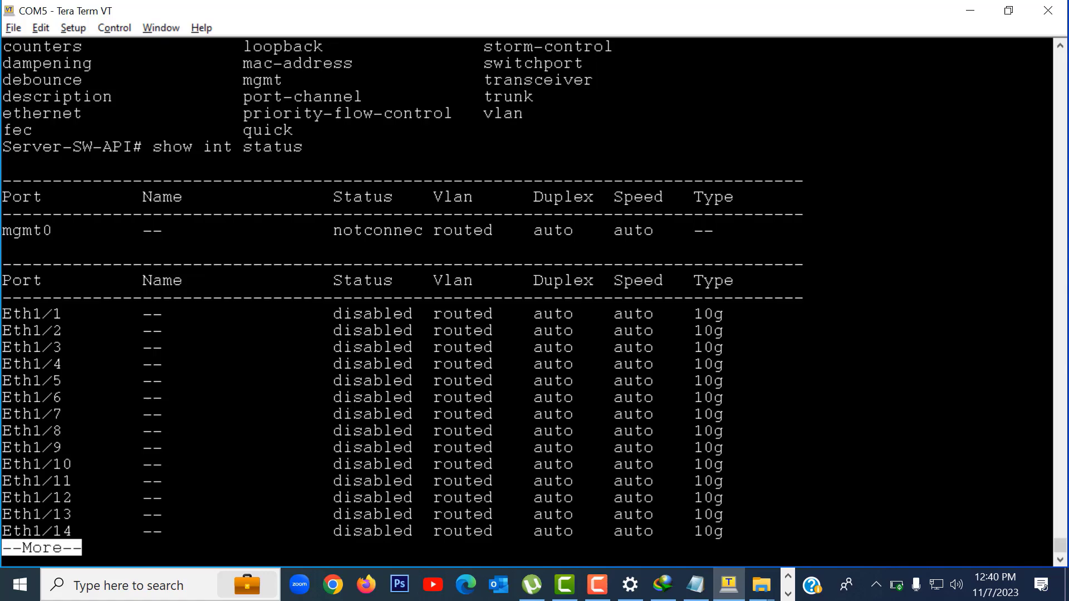
{"action": "key", "text": "Return"}
{"action": "key", "text": "Return"}
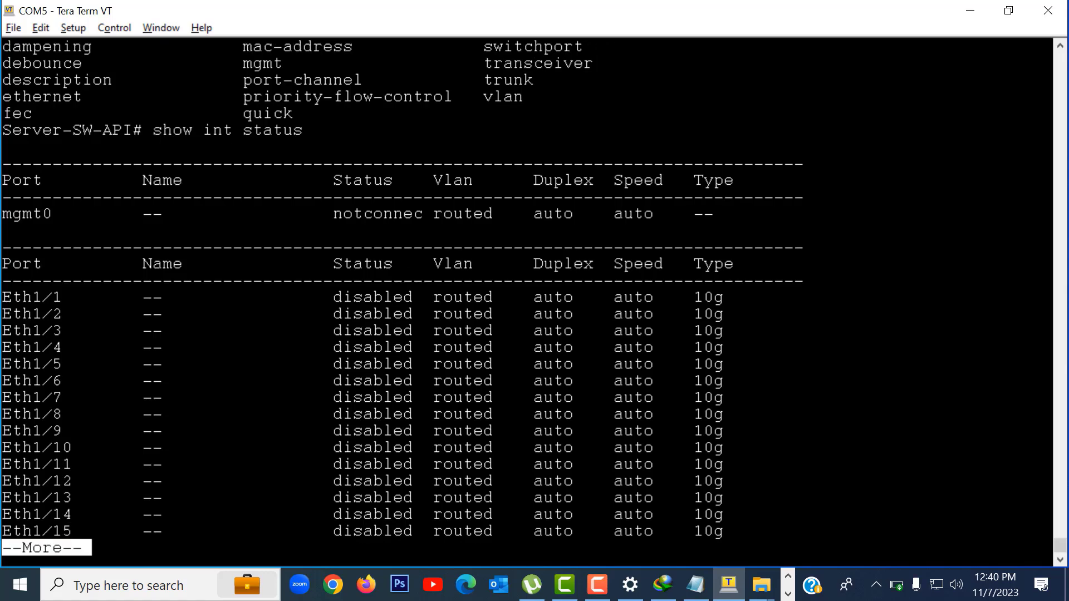
{"action": "key", "text": "Return"}
{"action": "key", "text": "Return"}
{"action": "key", "text": "Return"}
{"action": "key", "text": "Return"}
{"action": "key", "text": "Return"}
{"action": "key", "text": "Return"}
{"action": "key", "text": "Return"}
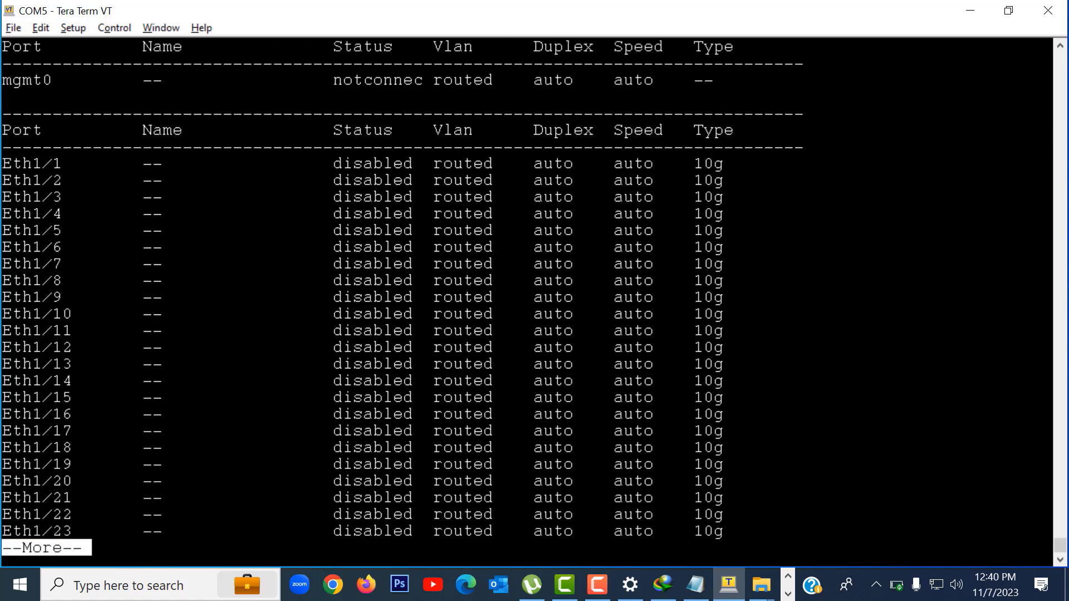
{"action": "key", "text": "Return"}
{"action": "key", "text": "Return"}
{"action": "key", "text": "Return"}
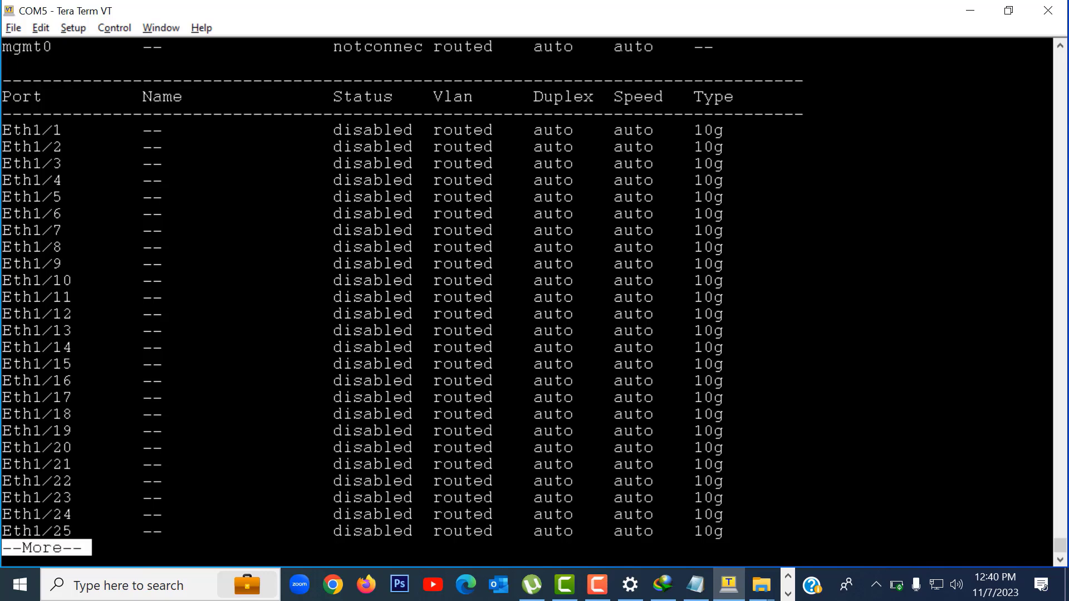
{"action": "key", "text": "Return"}
{"action": "key", "text": "Return"}
{"action": "key", "text": "Return"}
{"action": "key", "text": "Return"}
{"action": "key", "text": "Return"}
{"action": "key", "text": "Return"}
{"action": "key", "text": "Return"}
{"action": "key", "text": "Return"}
{"action": "key", "text": "Return"}
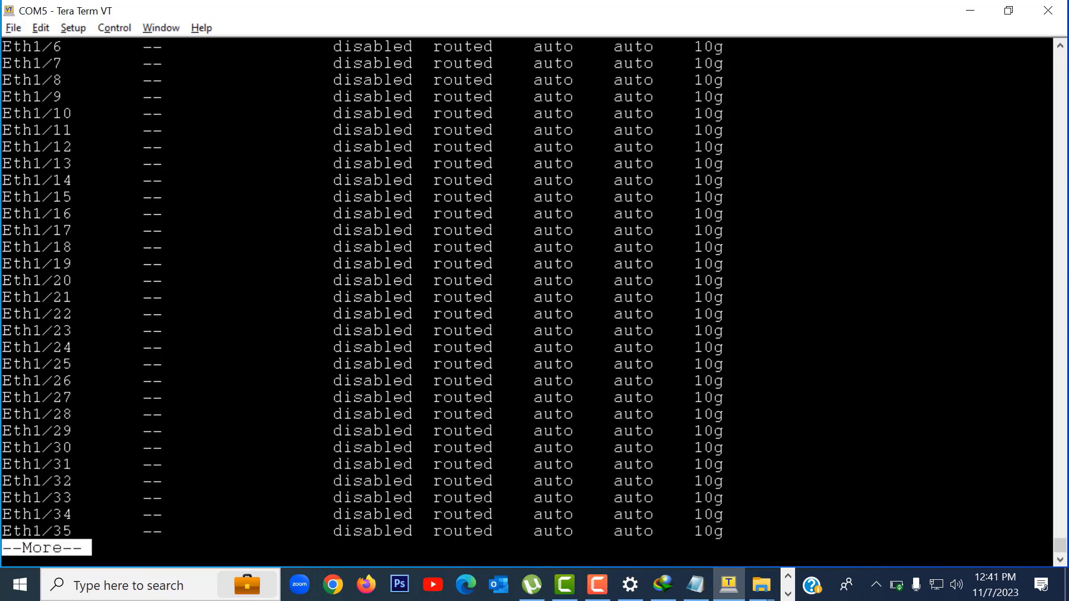
{"action": "type", "text": "qsho"}
{"action": "type", "text": "w "}
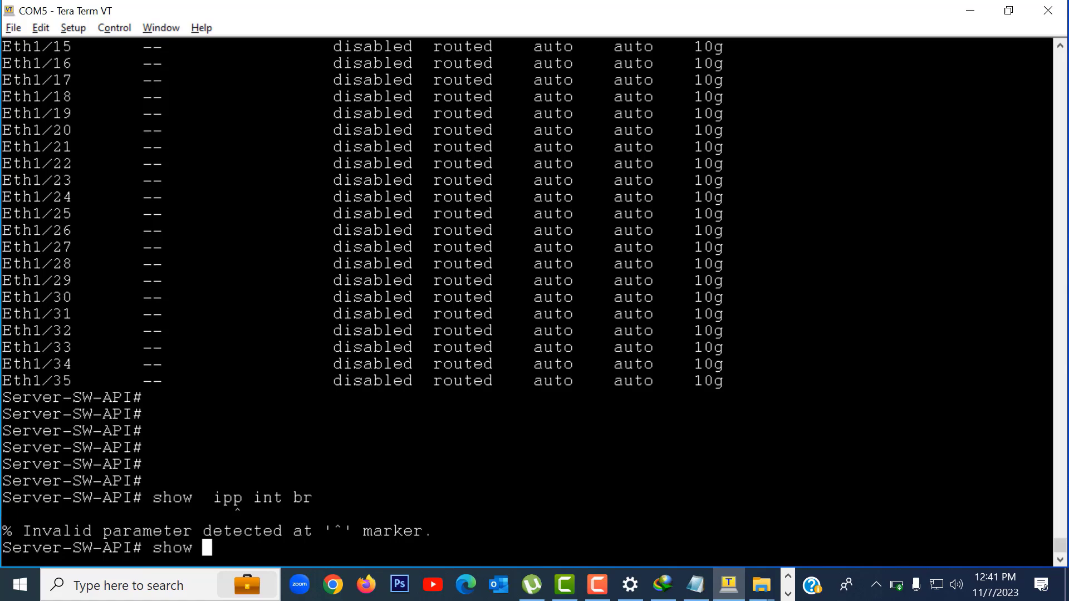
{"action": "type", "text": "ip int "}
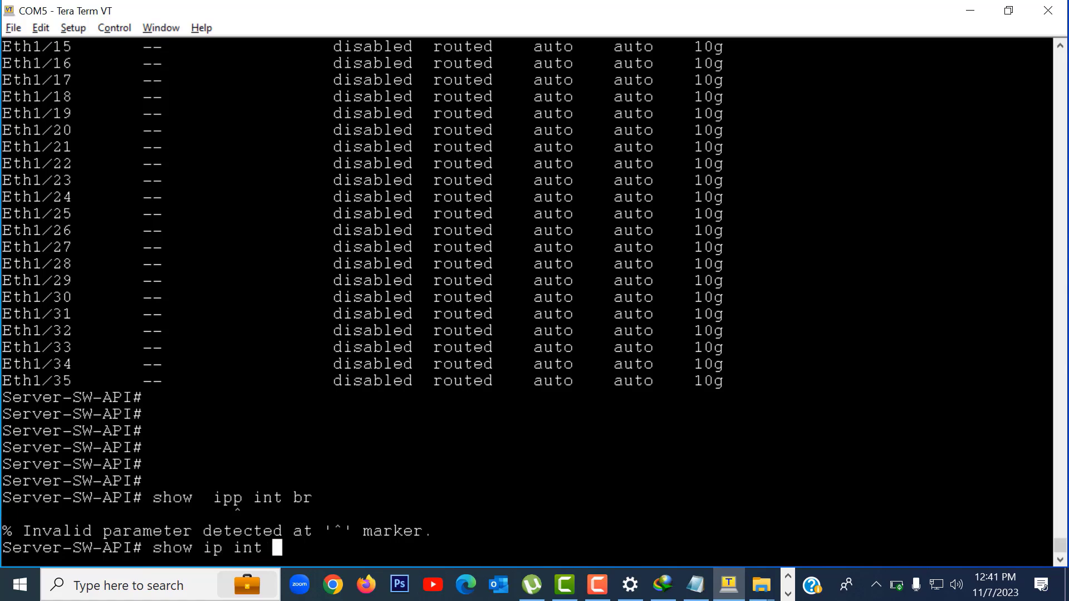
{"action": "type", "text": "br"}
Run 'show ip int br', showing Vlan1 at 172.16.109.2 as protocol/link/admin down.
{"action": "key", "text": "Return"}
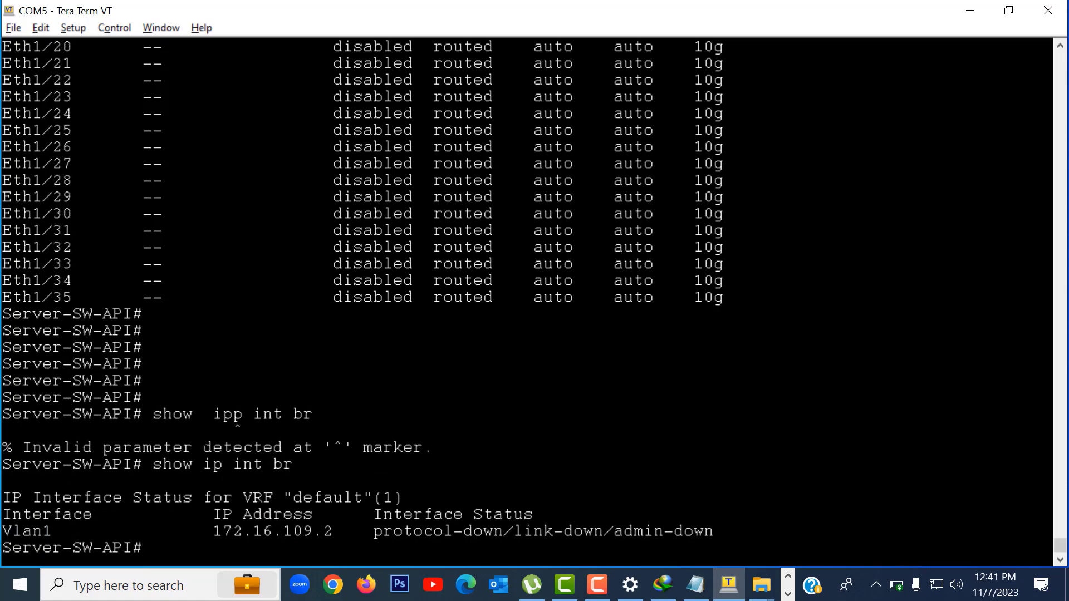
{"action": "key", "text": "Return"}
{"action": "key", "text": "Return"}
{"action": "key", "text": "Return"}
{"action": "key", "text": "Return"}
{"action": "key", "text": "Return"}
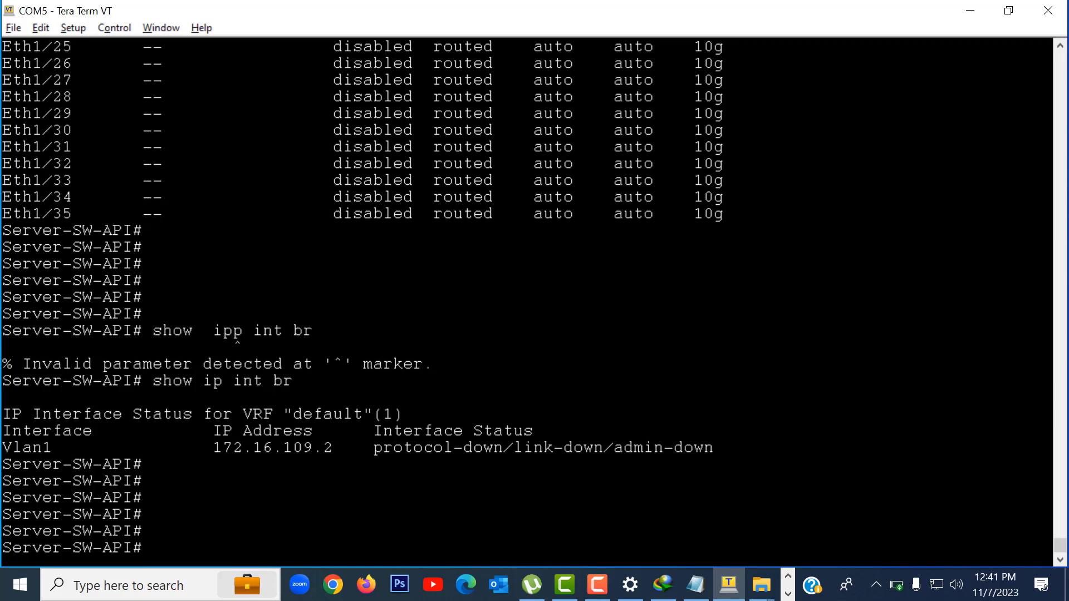
{"action": "type", "text": "int w"}
{"action": "type", "text": "et"}
{"action": "key", "text": "BackSpace"}
{"action": "key", "text": "BackSpace"}
{"action": "key", "text": "BackSpace"}
{"action": "type", "text": "config t"}
Enter interface ethernet 1/1 configuration and make it a switchport.
{"action": "key", "text": "Return"}
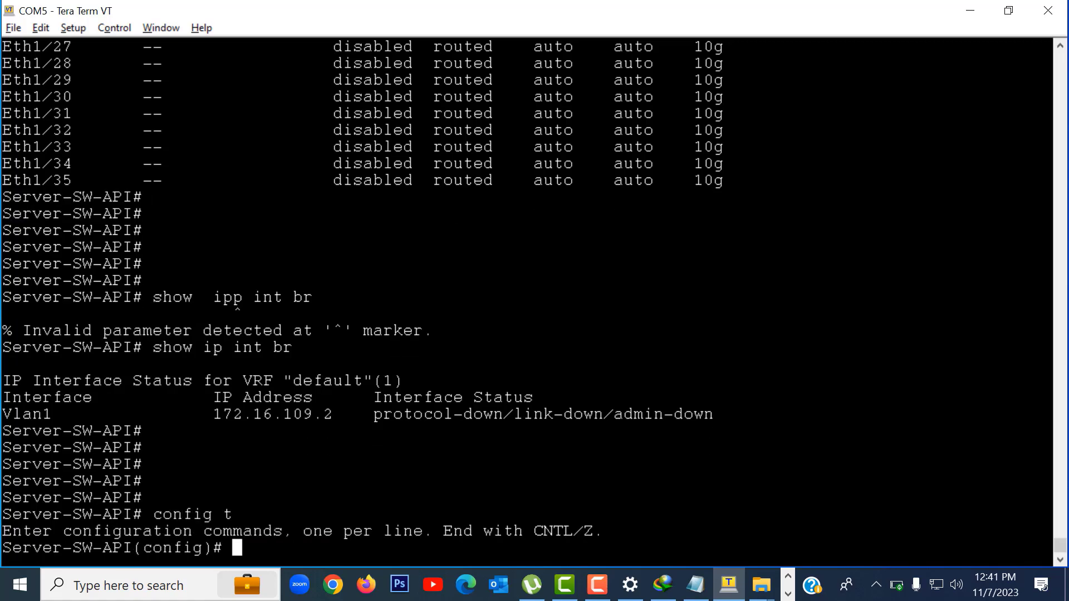
{"action": "key", "text": "Return"}
{"action": "key", "text": "Return"}
{"action": "type", "text": "int"}
{"action": "key", "text": "Tab"}
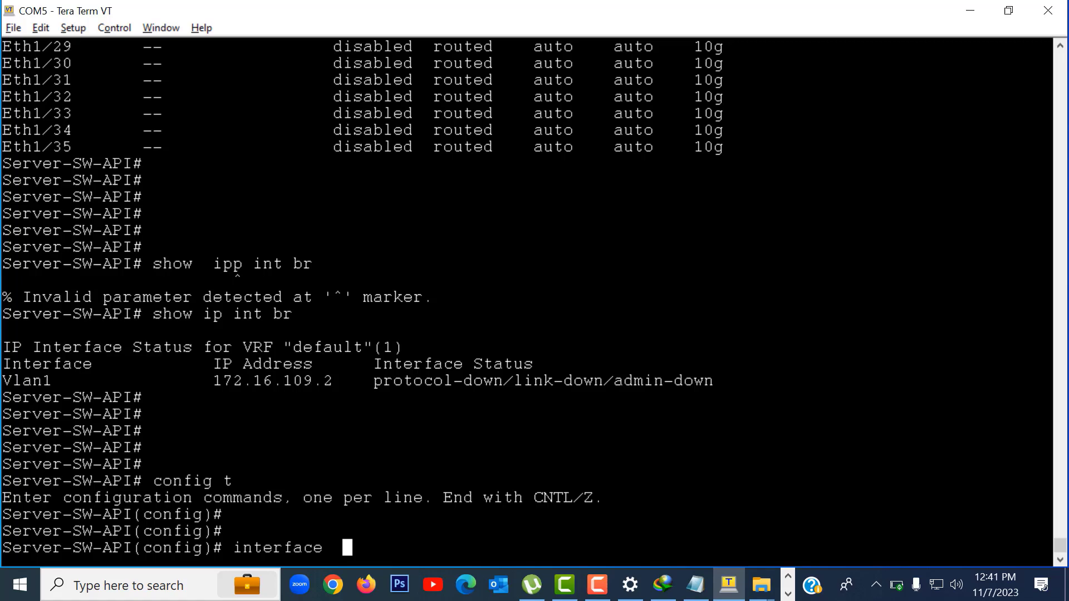
{"action": "type", "text": "eth"}
{"action": "key", "text": "Tab"}
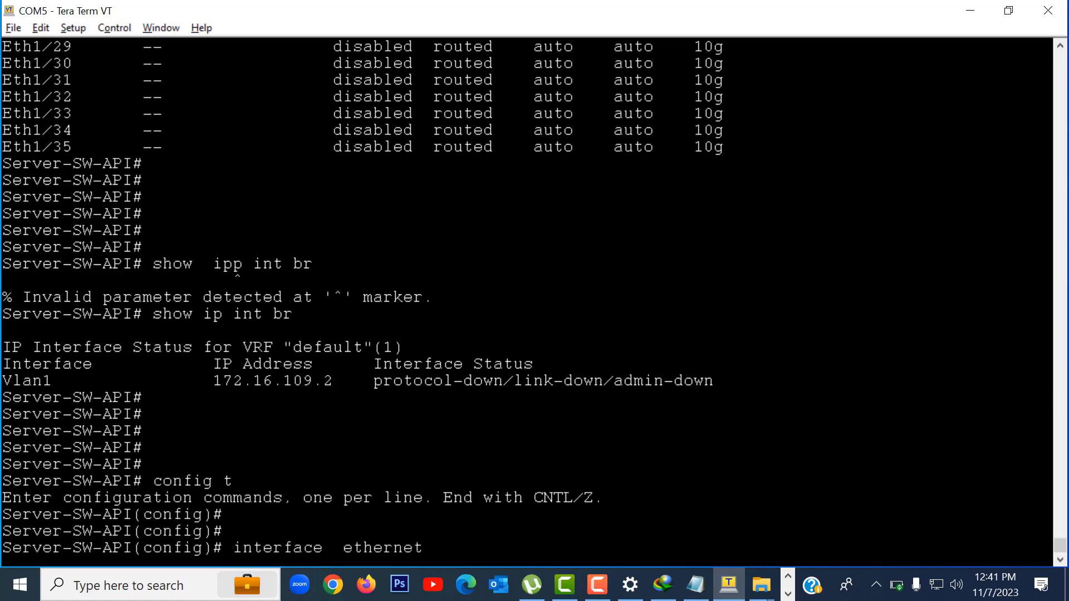
{"action": "type", "text": "1/1"}
{"action": "key", "text": "Return"}
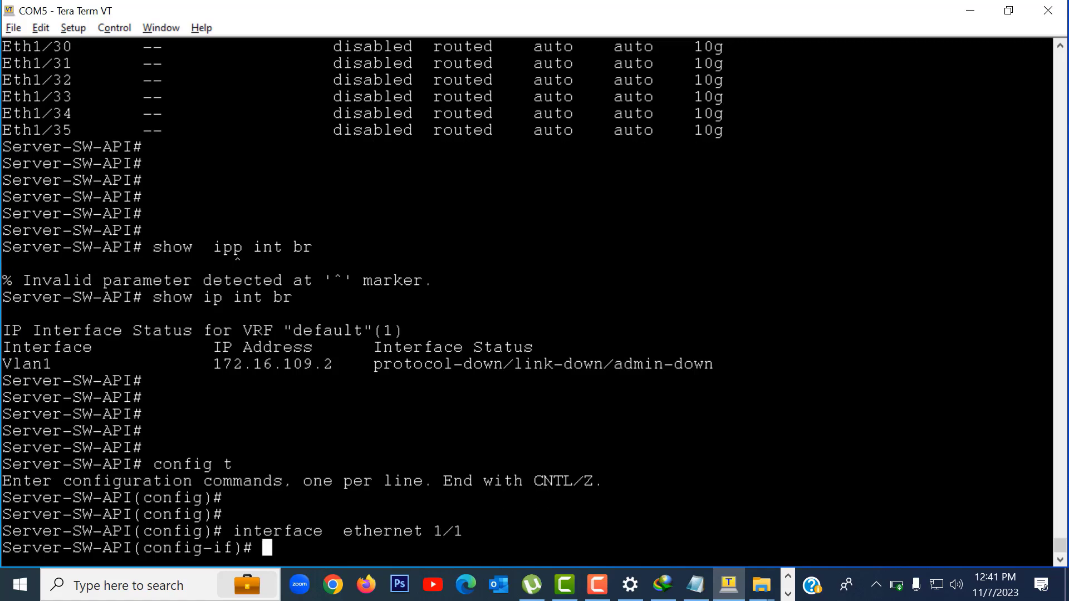
{"action": "key", "text": "Return"}
{"action": "key", "text": "Return"}
{"action": "type", "text": "sw"}
{"action": "key", "text": "Tab"}
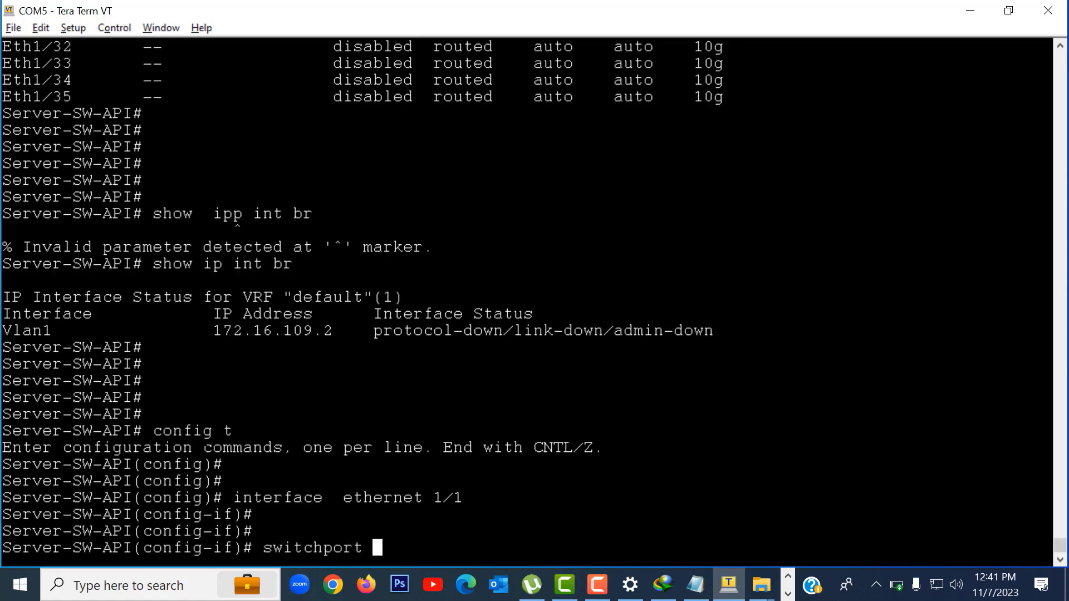
{"action": "type", "text": "mod"}
{"action": "key", "text": "BackSpace"}
{"action": "key", "text": "BackSpace"}
{"action": "key", "text": "Return"}
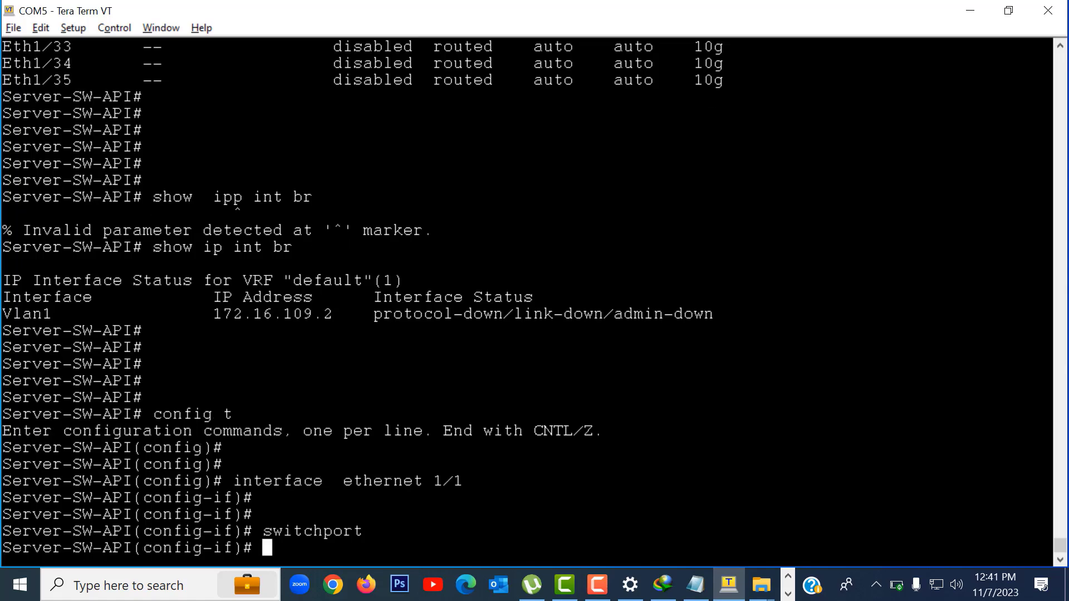
{"action": "type", "text": "sw"}
Set Ethernet 1/1 to switchport mode access in access VLAN 1.
{"action": "key", "text": "Tab"}
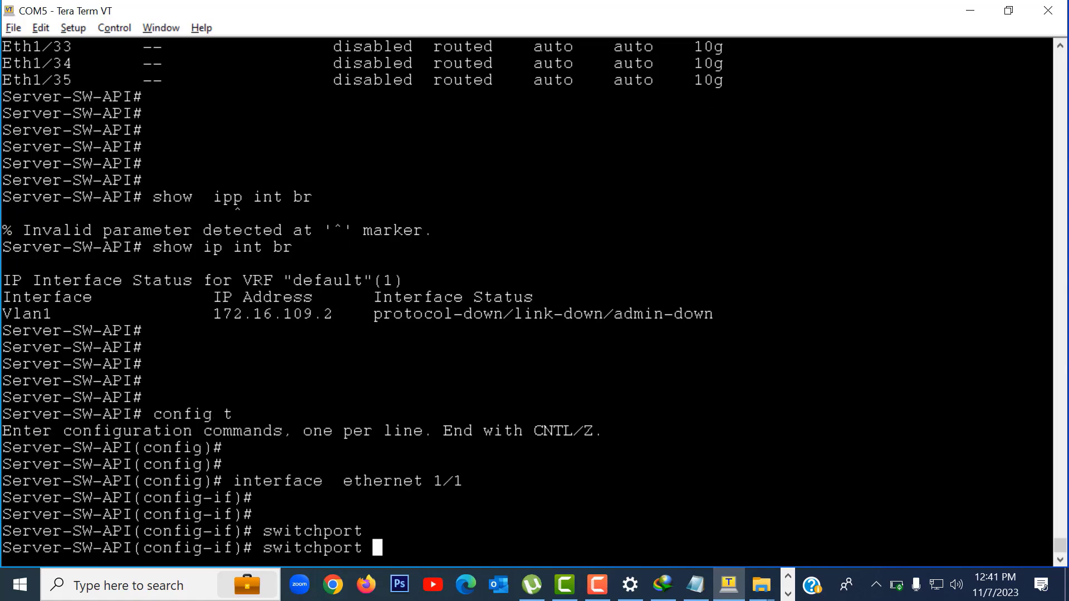
{"action": "type", "text": "mo"}
{"action": "key", "text": "Tab"}
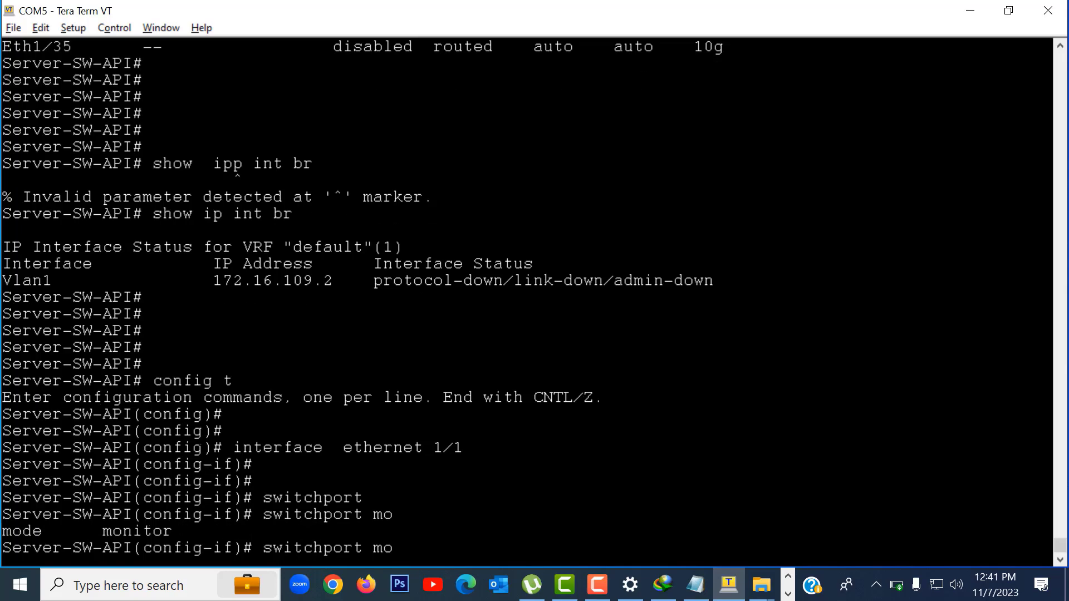
{"action": "type", "text": "d"}
{"action": "key", "text": "Tab"}
{"action": "type", "text": "a"}
{"action": "key", "text": "Tab"}
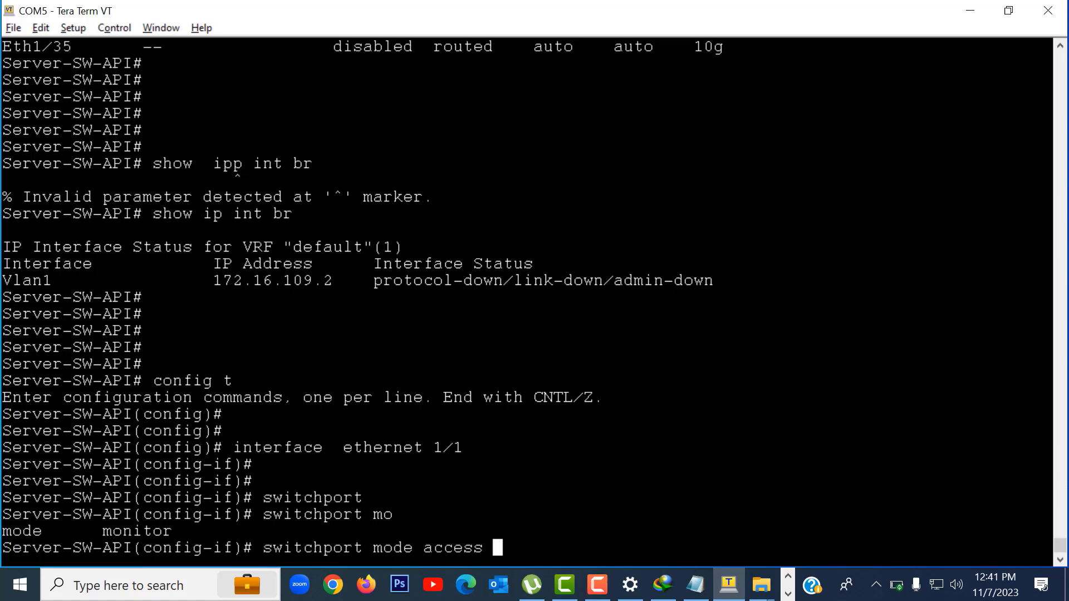
{"action": "key", "text": "Return"}
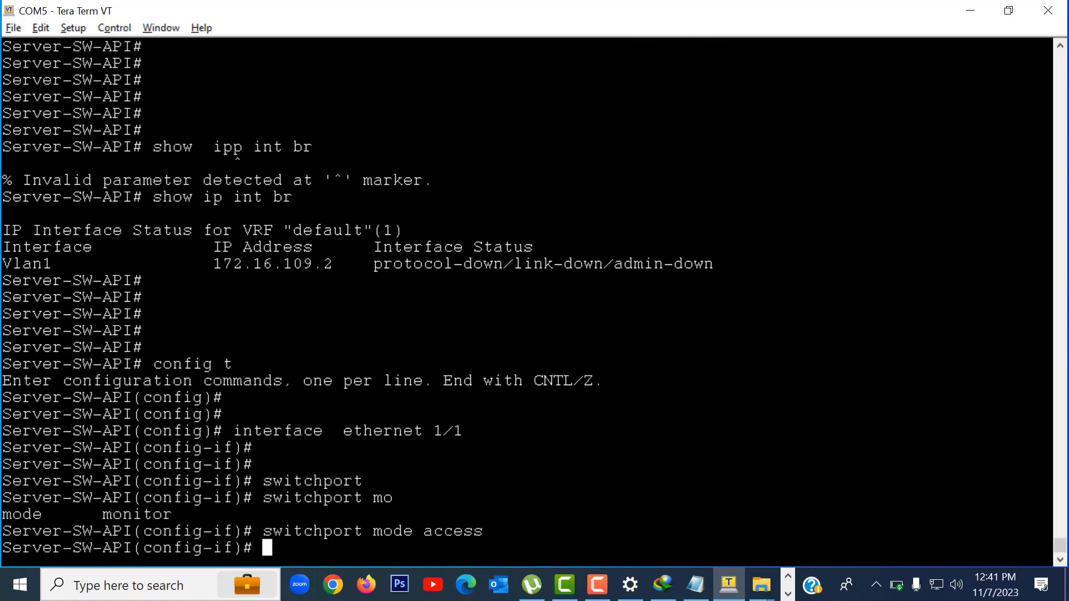
{"action": "type", "text": "sw"}
{"action": "key", "text": "Tab"}
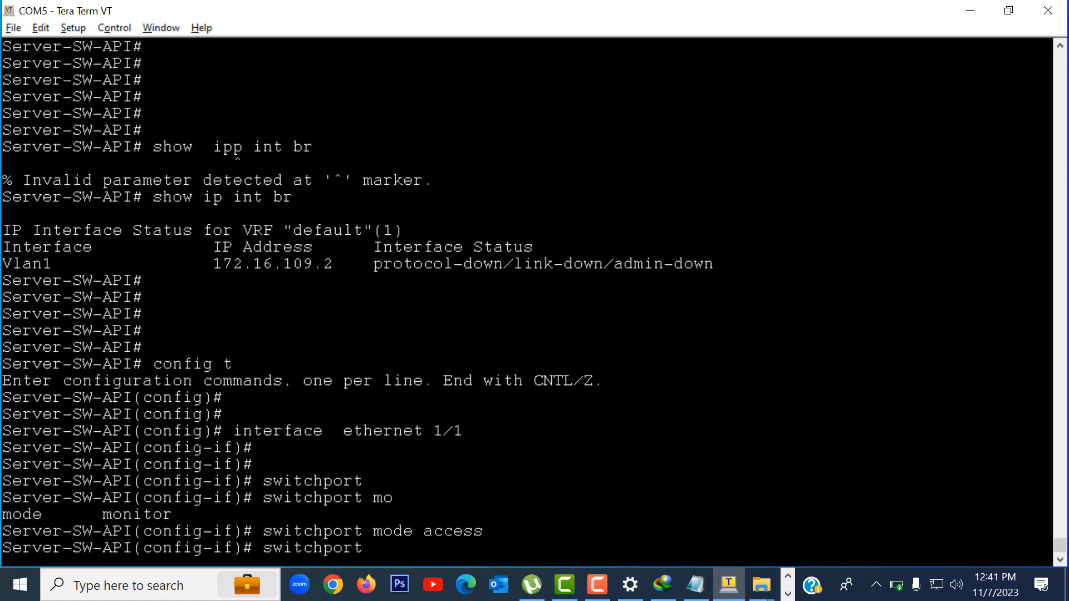
{"action": "type", "text": "cc"}
{"action": "key", "text": "BackSpace"}
{"action": "type", "text": "acc"}
{"action": "key", "text": "Tab"}
{"action": "type", "text": "vlan "}
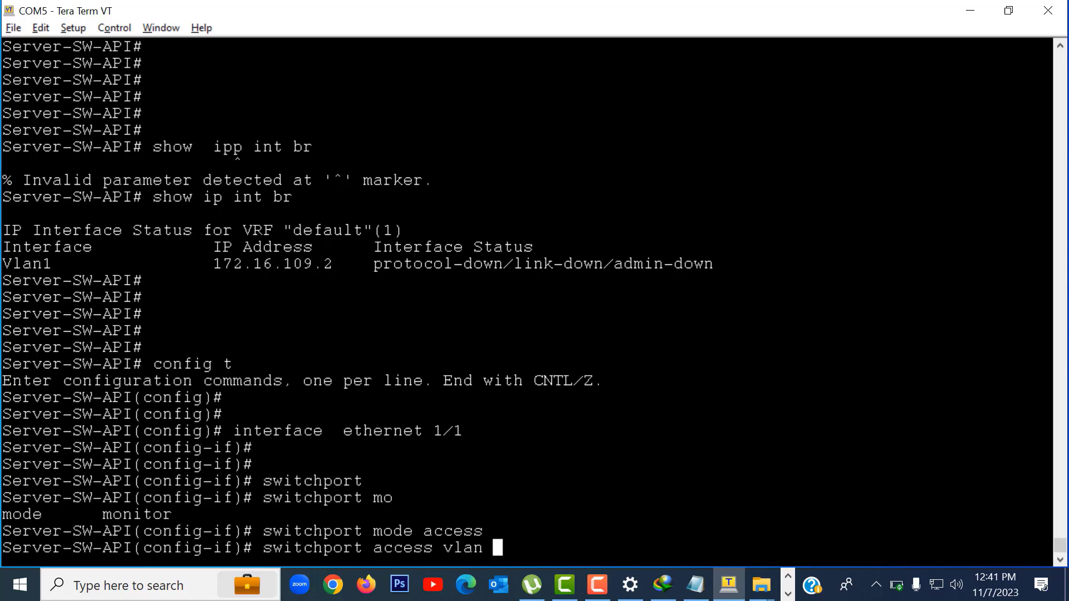
{"action": "type", "text": "1"}
{"action": "key", "text": "Return"}
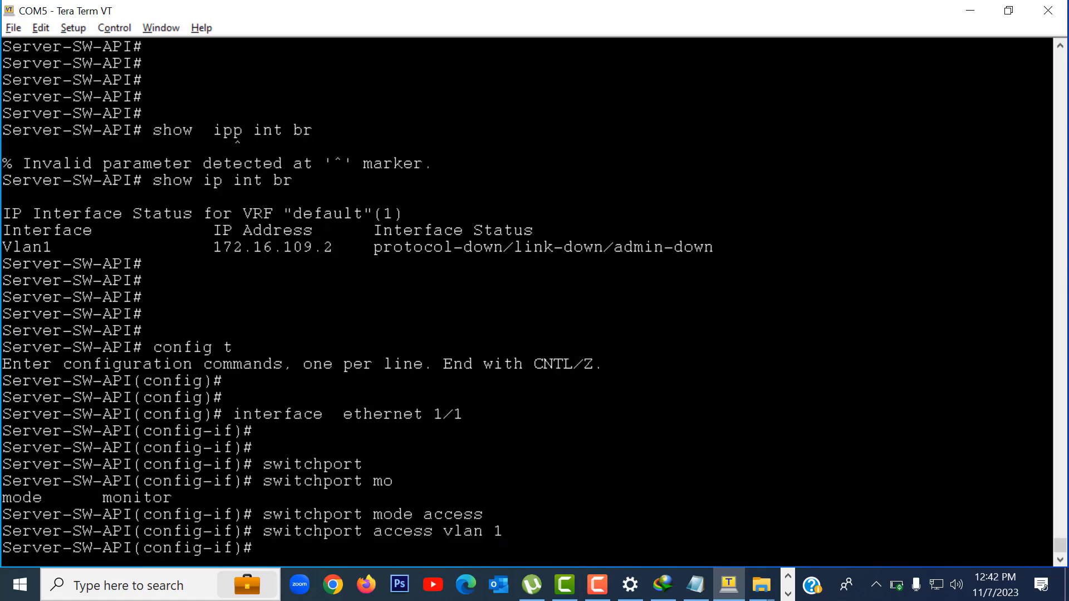
{"action": "key", "text": "Return"}
{"action": "key", "text": "Return"}
{"action": "key", "text": "Return"}
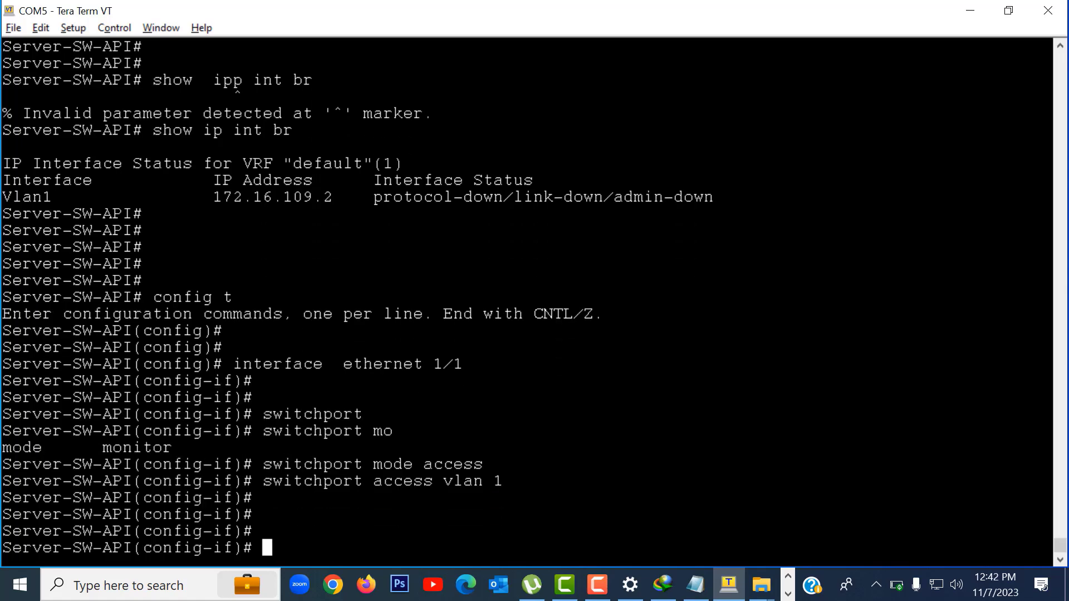
Exit to the Server-SW-API# prompt and copy running-config to startup-config.
{"action": "key", "text": "ctrl+z"}
{"action": "key", "text": "Return"}
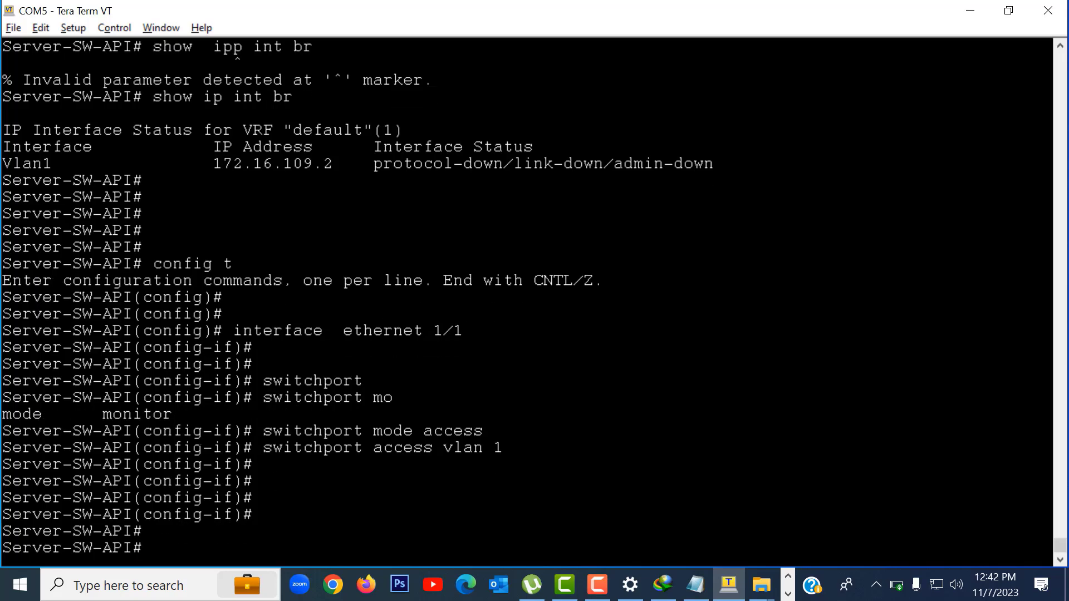
{"action": "type", "text": "co"}
{"action": "type", "text": "pu"}
{"action": "type", "text": "y "}
{"action": "type", "text": "r"}
{"action": "type", "text": "u"}
{"action": "key", "text": "Tab"}
{"action": "type", "text": "sts"}
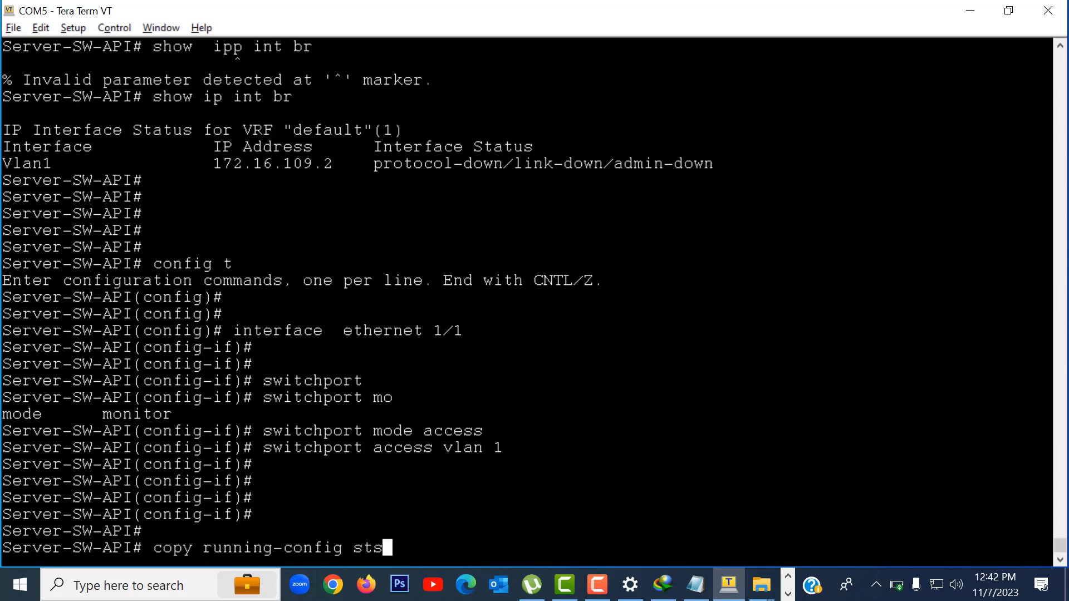
{"action": "key", "text": "BackSpace"}
{"action": "type", "text": "a"}
{"action": "key", "text": "Tab"}
{"action": "key", "text": "Return"}
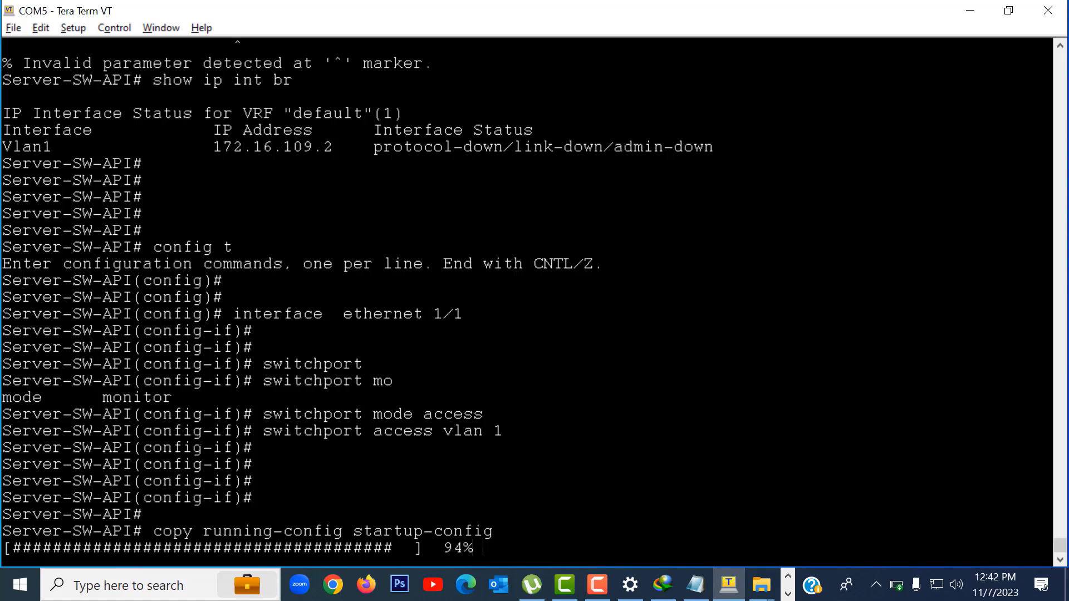
{"action": "key", "text": "Return"}
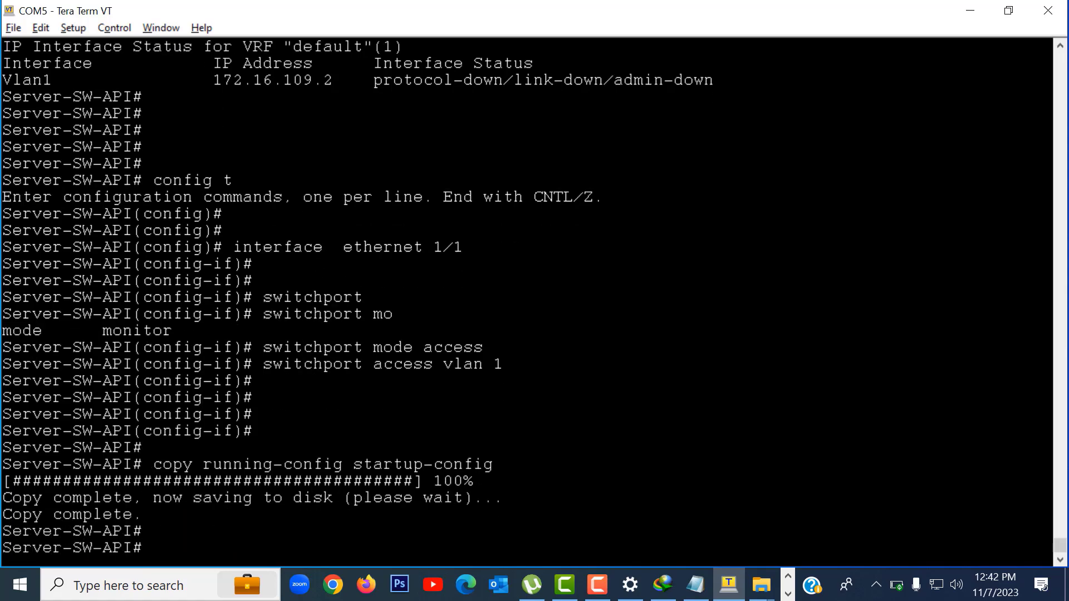
{"action": "type", "text": "show r"}
{"action": "type", "text": "un int"}
Display 'show run interface ethernet 1/1', which lists only the switchport line.
{"action": "key", "text": "Tab"}
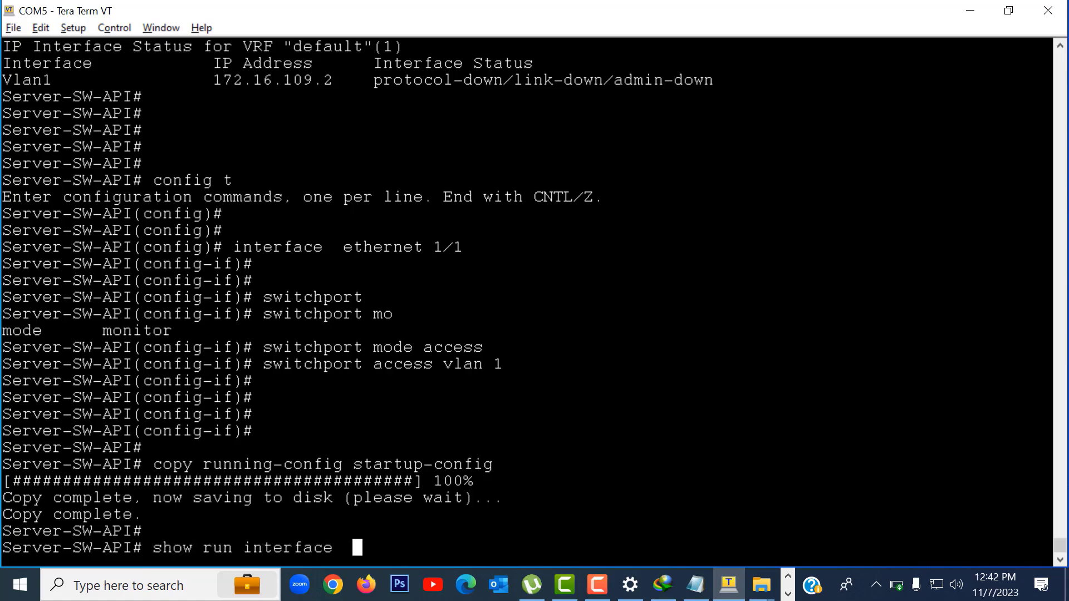
{"action": "type", "text": "th"}
{"action": "key", "text": "Tab"}
{"action": "type", "text": "1/1"}
{"action": "key", "text": "Return"}
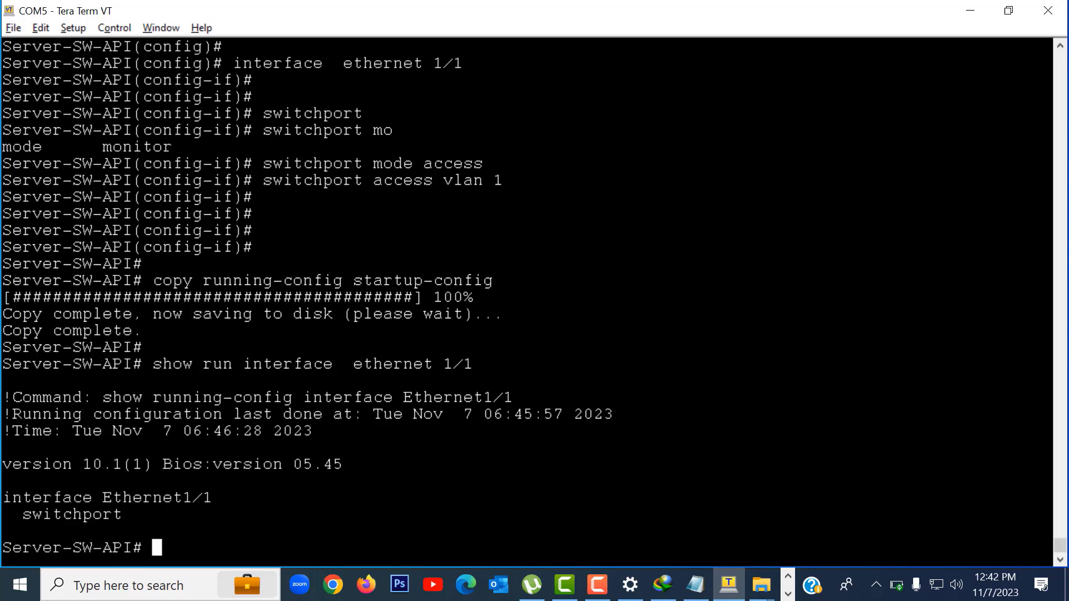
{"action": "key", "text": "Return"}
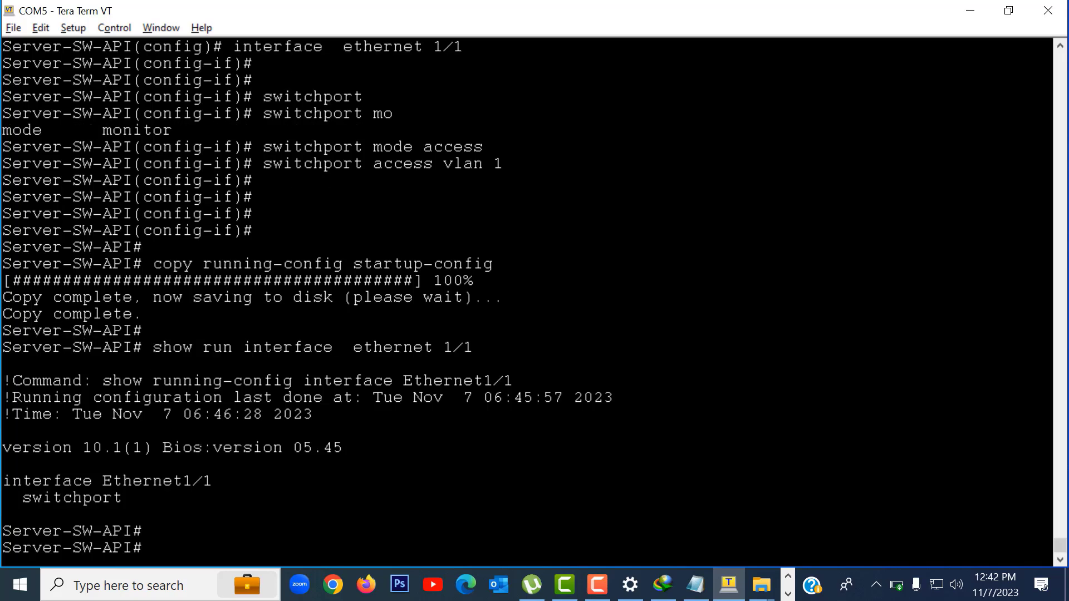
{"action": "type", "text": "show "}
{"action": "type", "text": "interface "}
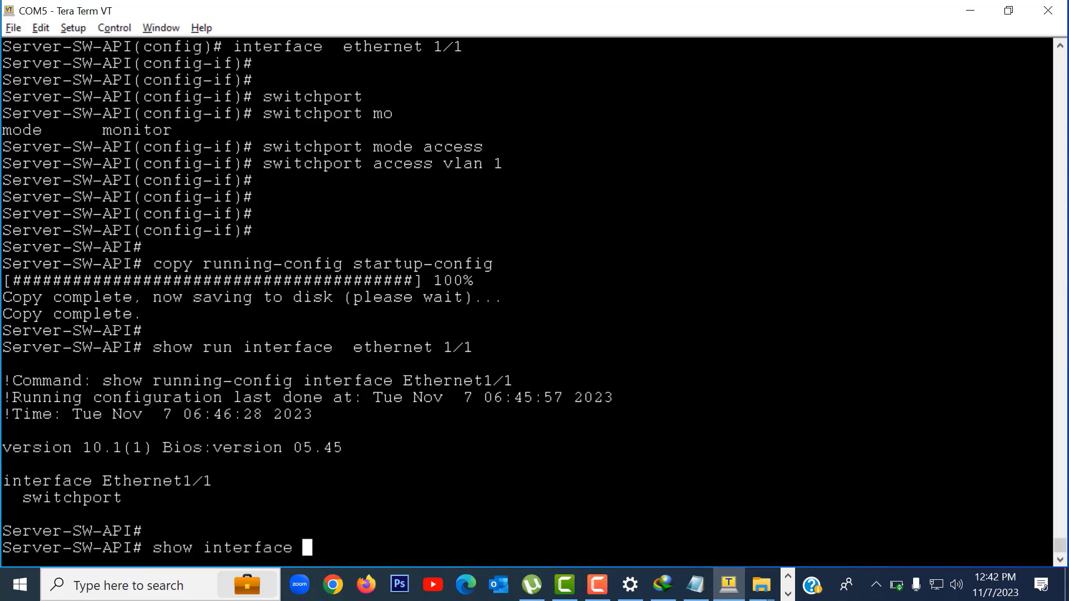
{"action": "type", "text": "ht"}
{"action": "type", "text": "`"}
Page through 'show interface ethernet 1/1', showing it administratively down in access mode.
{"action": "key", "text": "BackSpace"}
{"action": "key", "text": "BackSpace"}
{"action": "type", "text": "th"}
{"action": "key", "text": "Tab"}
{"action": "type", "text": "1/1"}
{"action": "key", "text": "Return"}
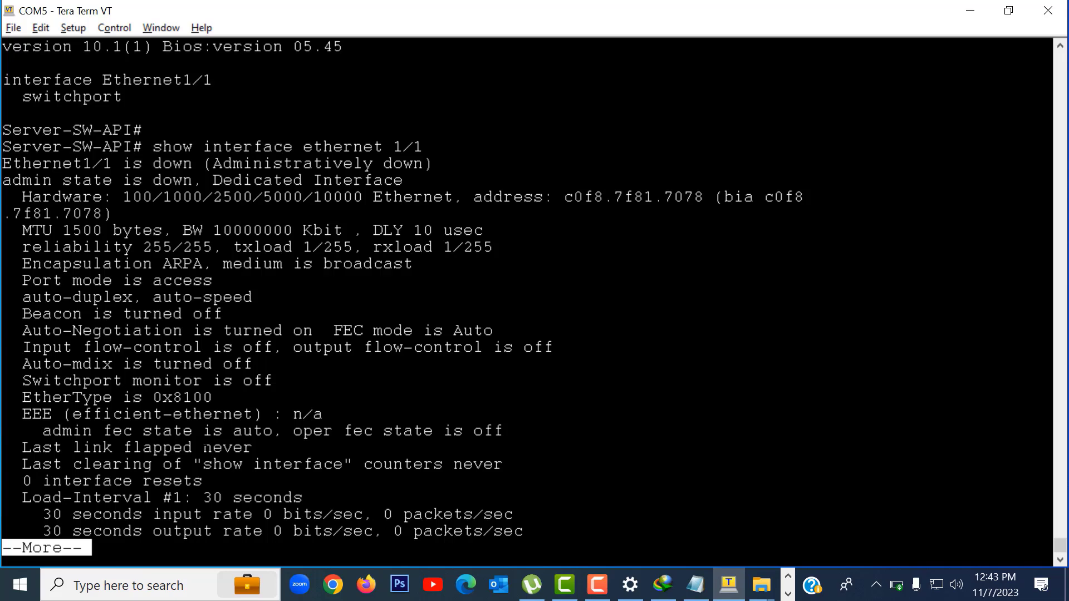
{"action": "key", "text": "Return"}
{"action": "key", "text": "Return"}
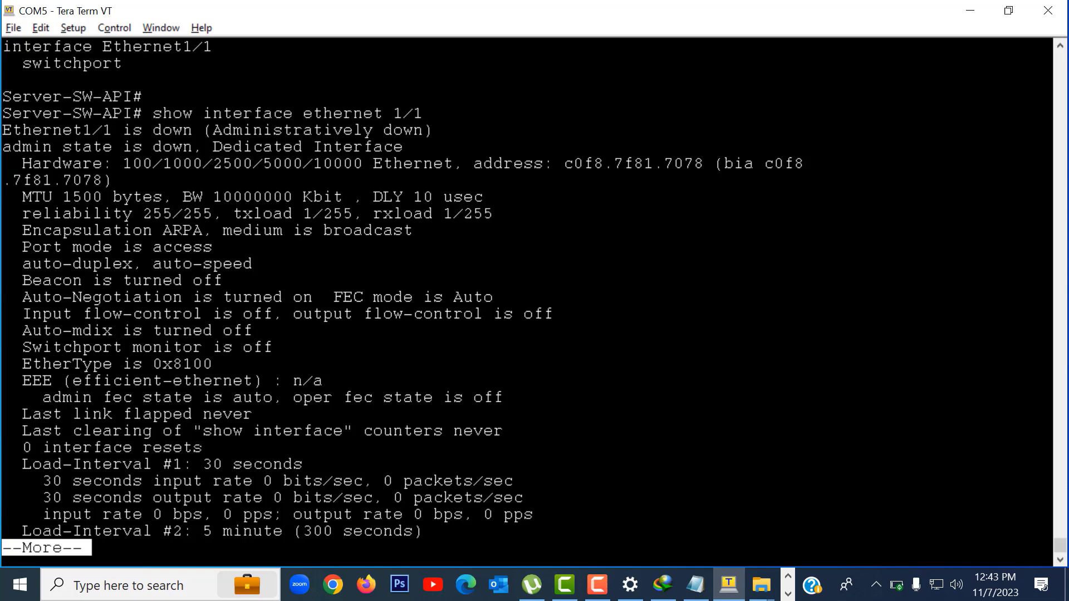
{"action": "key", "text": "Return"}
{"action": "key", "text": "Return"}
{"action": "key", "text": "Return"}
{"action": "key", "text": "Return"}
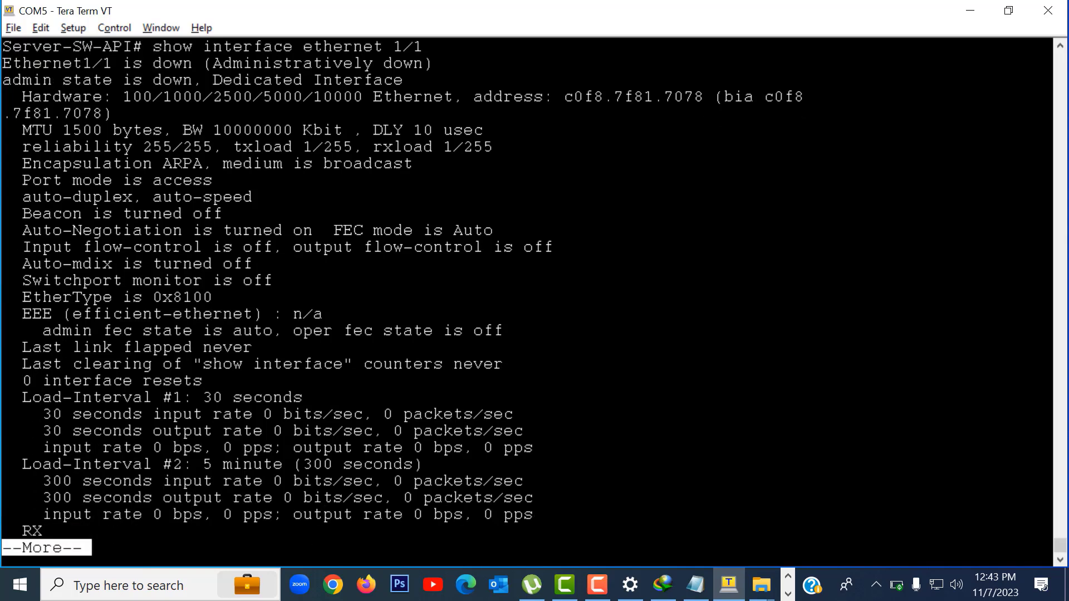
{"action": "key", "text": "Return"}
{"action": "key", "text": "Return"}
{"action": "key", "text": "Return"}
{"action": "key", "text": "Return"}
{"action": "key", "text": "Return"}
{"action": "key", "text": "space"}
{"action": "key", "text": "Return"}
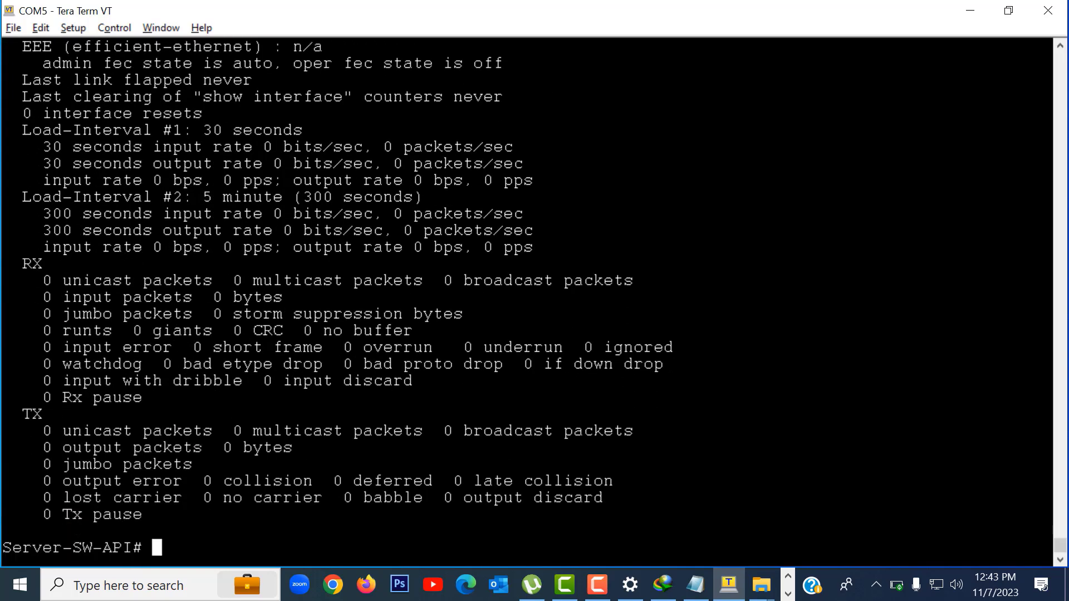
{"action": "key", "text": "Return"}
{"action": "key", "text": "Return"}
{"action": "key", "text": "Return"}
{"action": "type", "text": "config t"}
Enter global configuration mode and browse the list of available features.
{"action": "key", "text": "Return"}
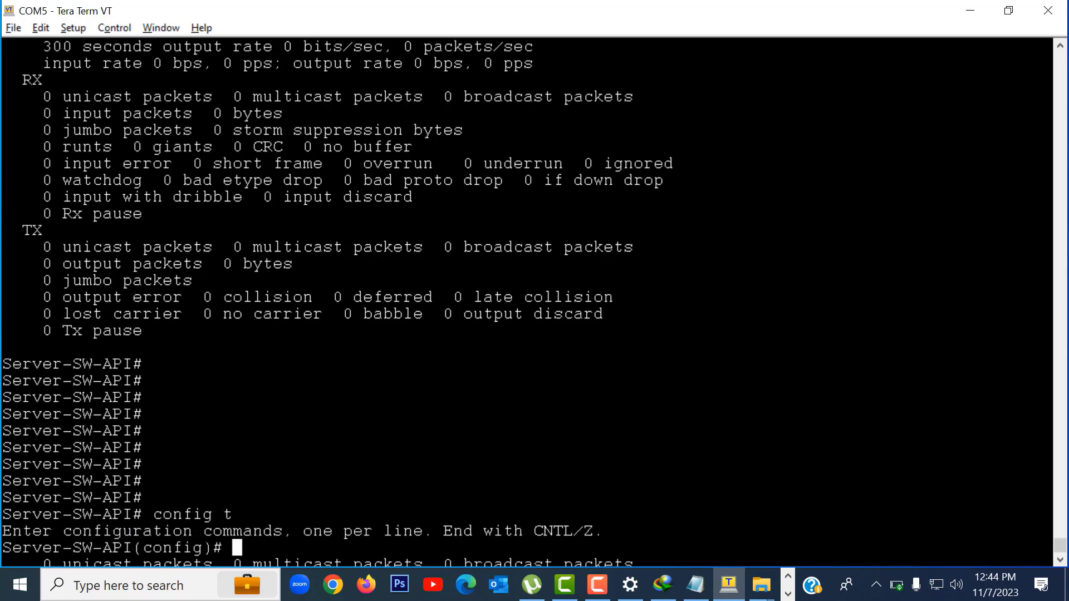
{"action": "key", "text": "Return"}
{"action": "key", "text": "Return"}
{"action": "type", "text": "fe"}
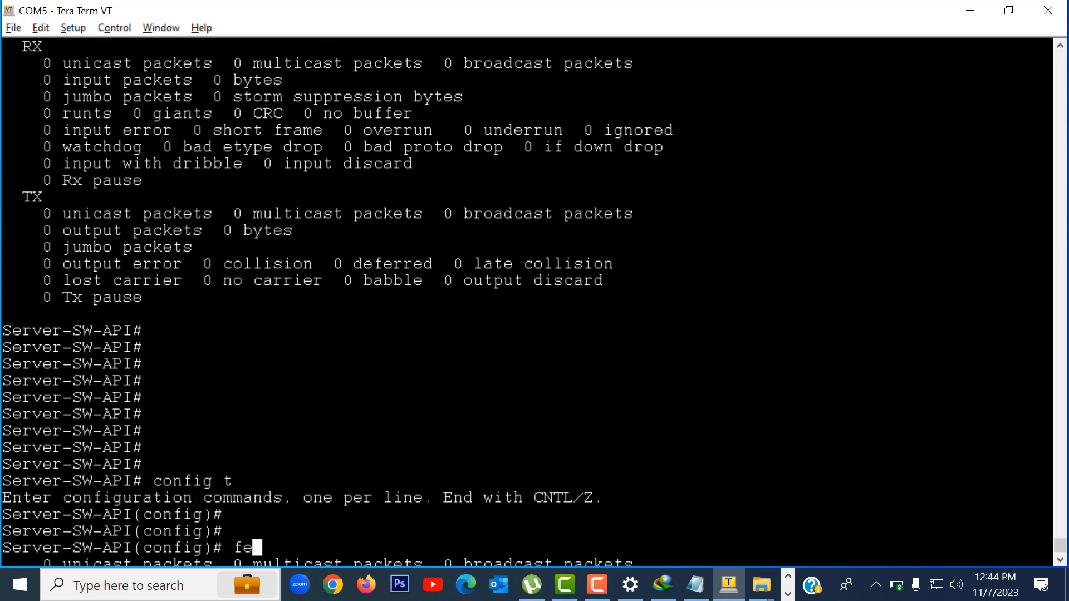
{"action": "key", "text": "Tab"}
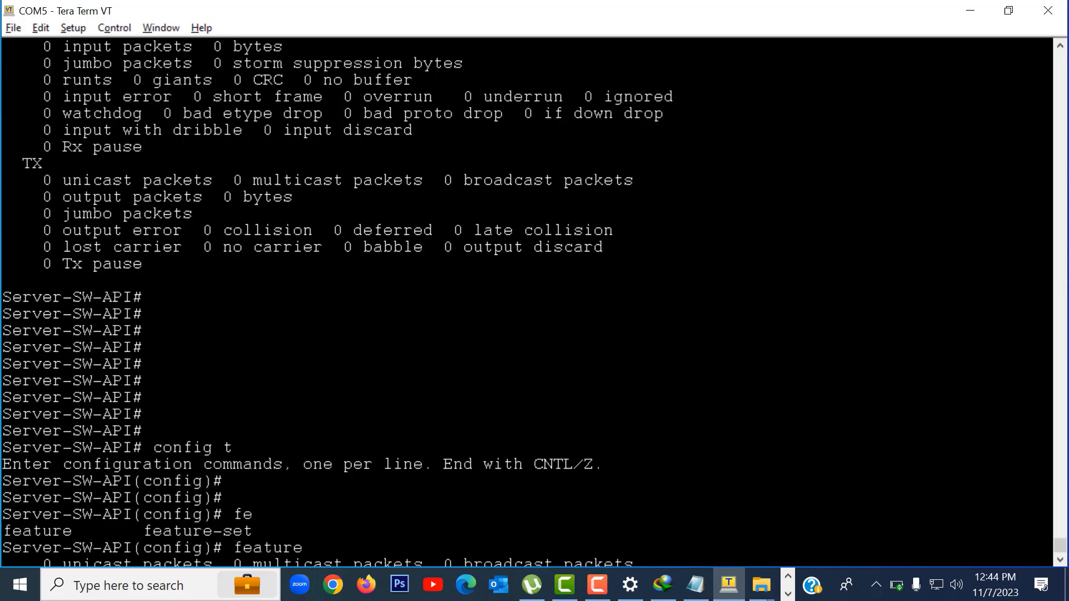
{"action": "type", "text": "?"}
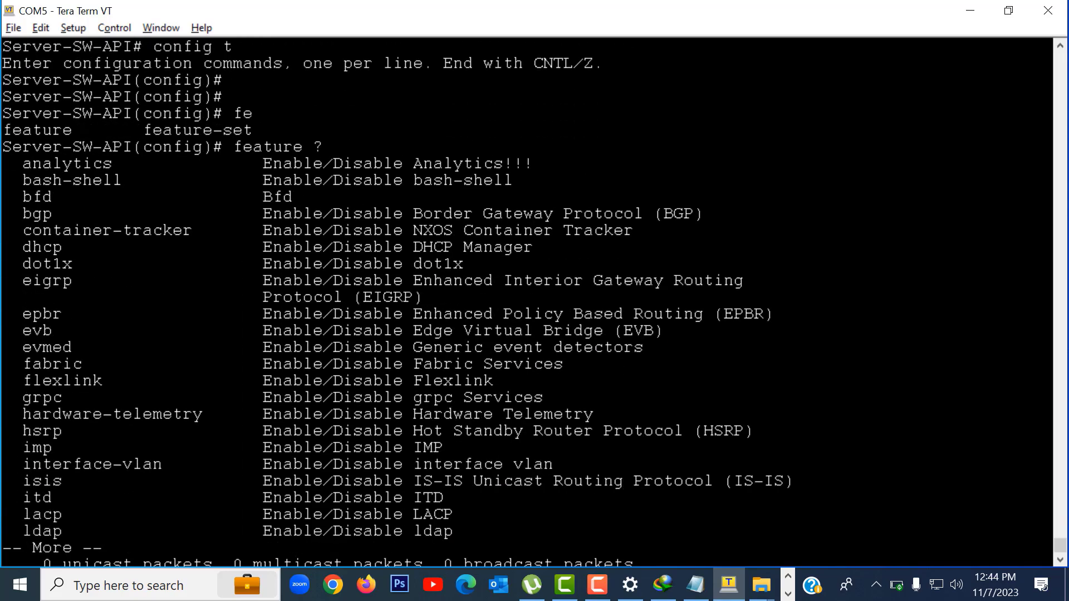
{"action": "key", "text": "space"}
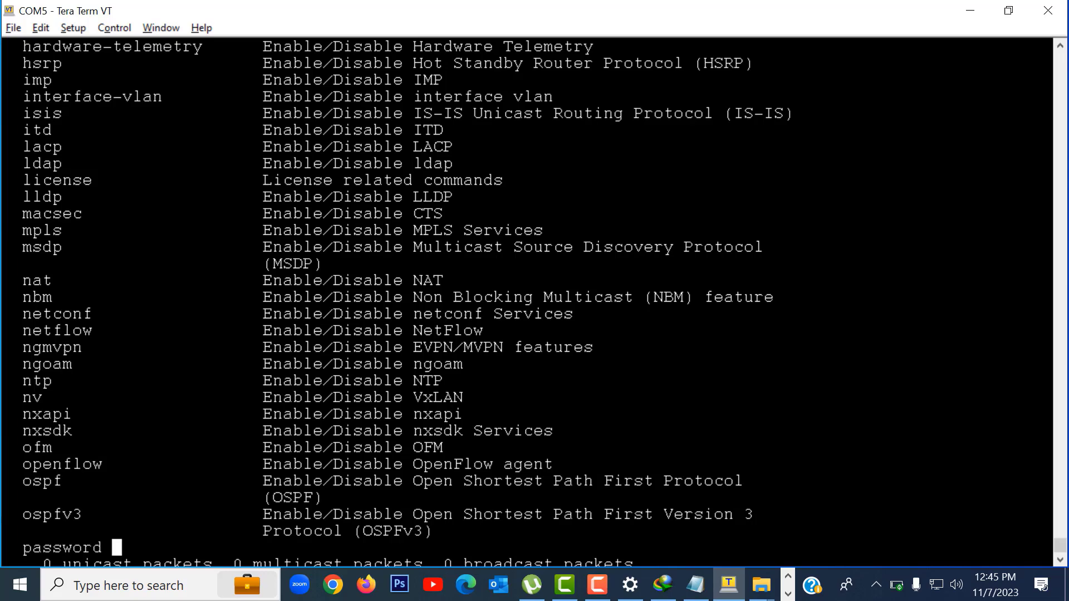
{"action": "key", "text": "space"}
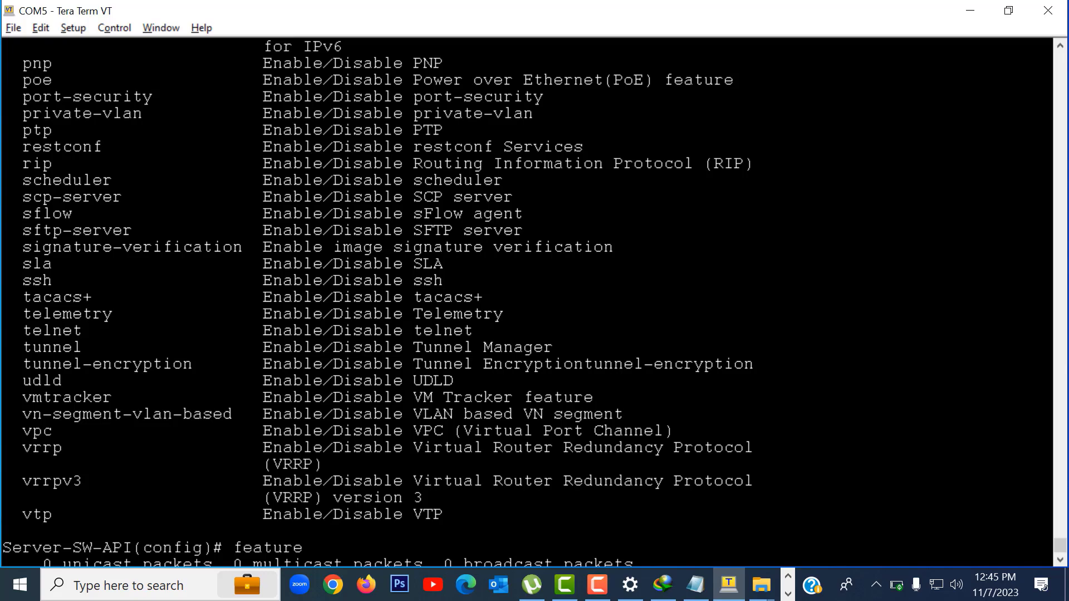
{"action": "key", "text": "ctrl+c"}
{"action": "type", "text": "config t"}
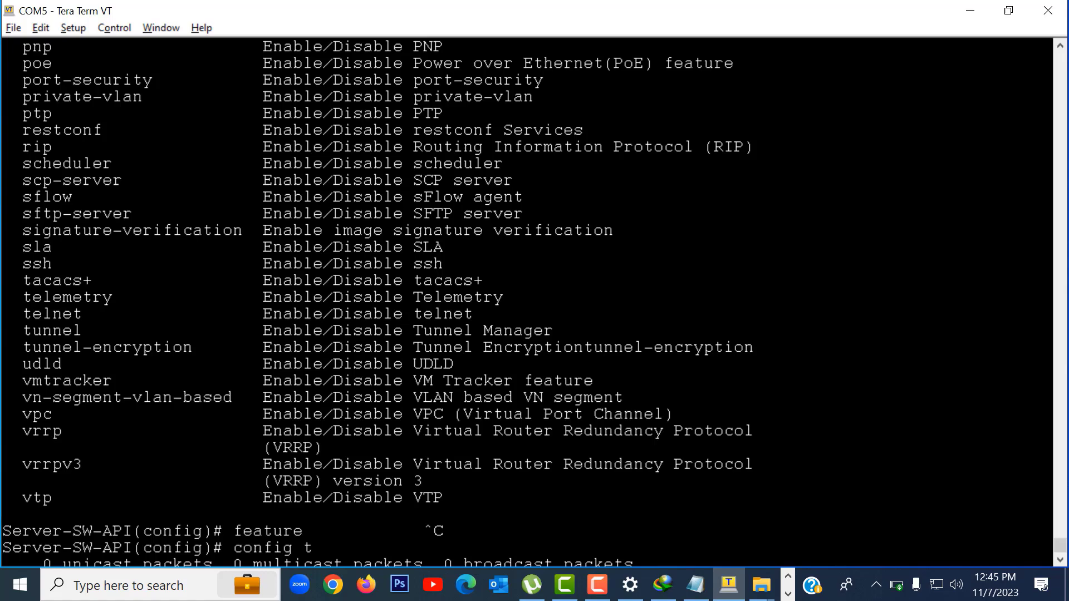
Enable SSH on the switch with 'feature ssh'.
{"action": "key", "text": "Up"}
{"action": "key", "text": "Down"}
{"action": "key", "text": "Down"}
{"action": "type", "text": "fe"}
{"action": "type", "text": "a"}
{"action": "key", "text": "Tab"}
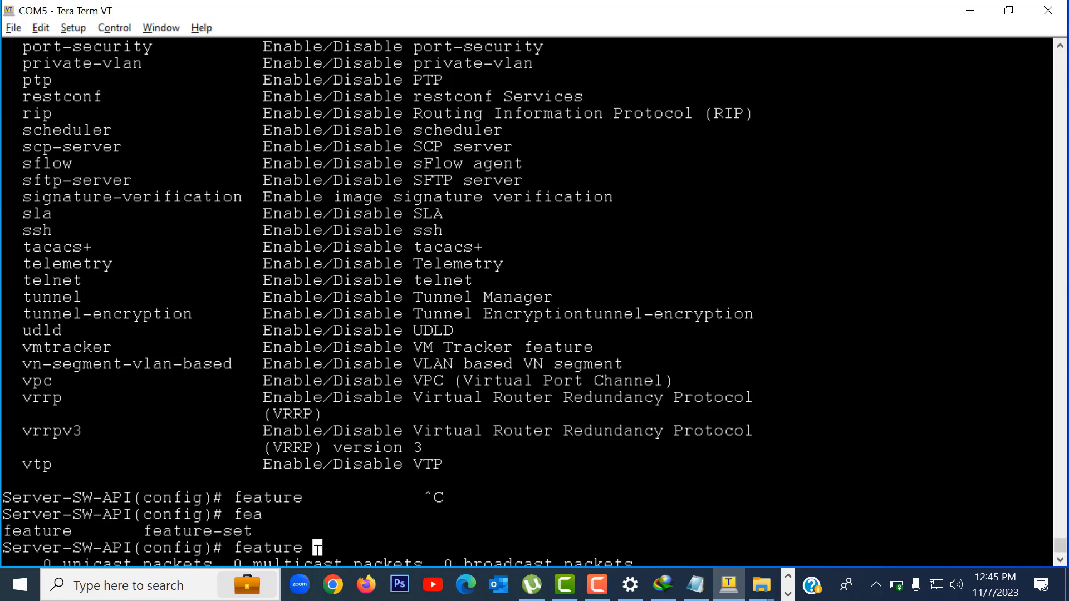
{"action": "type", "text": "ss"}
{"action": "type", "text": "h"}
{"action": "key", "text": "Return"}
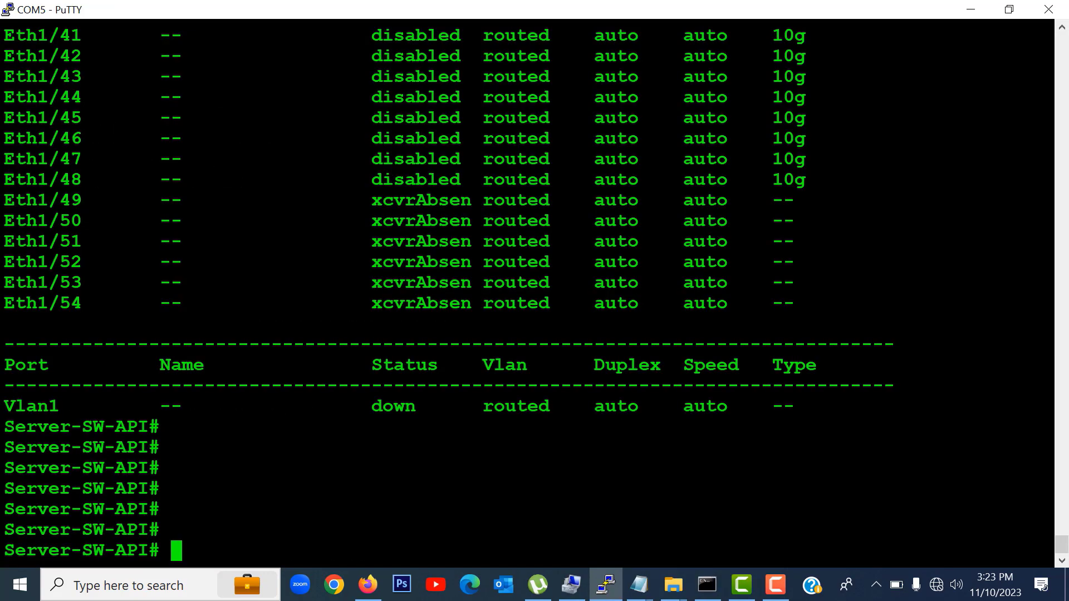
{"action": "type", "text": "sh "}
{"action": "type", "text": "interface "}
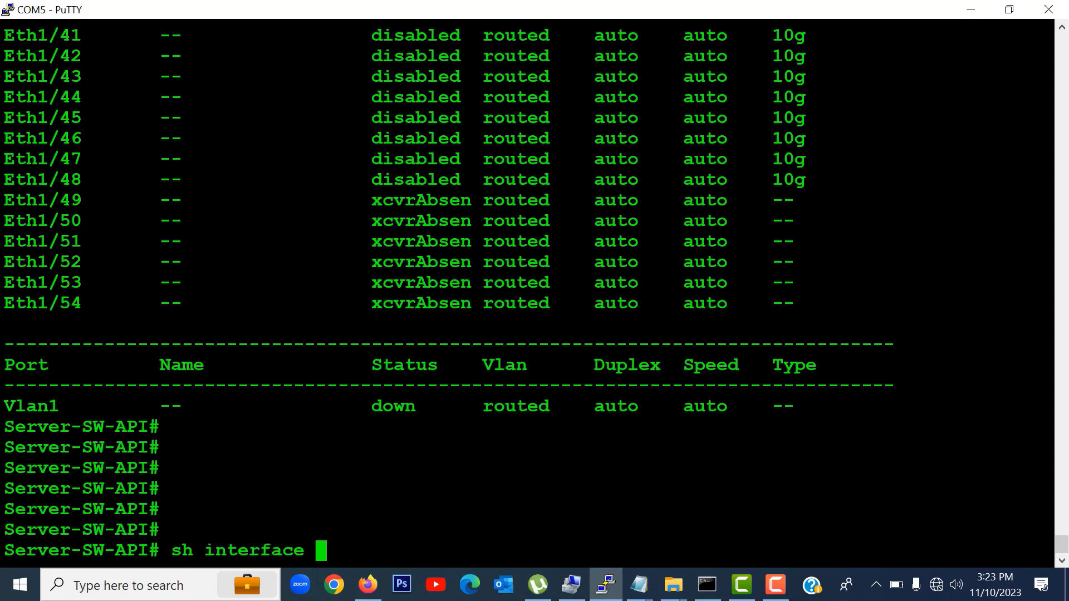
{"action": "type", "text": "st"}
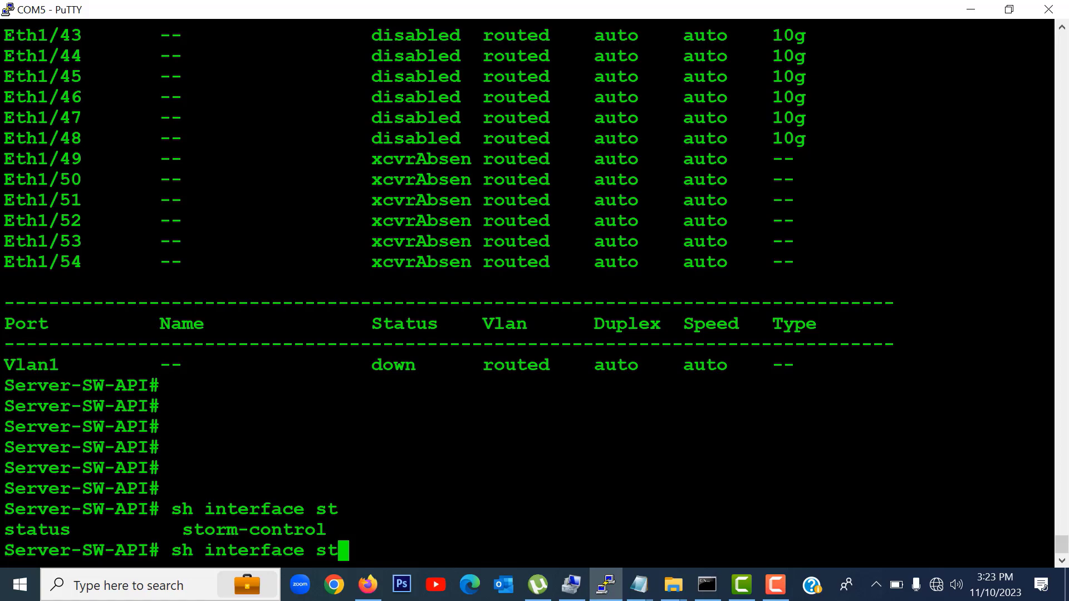
{"action": "type", "text": "?at"}
Run 'show interface status' through Eth1/54, confirming Vlan1 is down.
{"action": "key", "text": "Tab"}
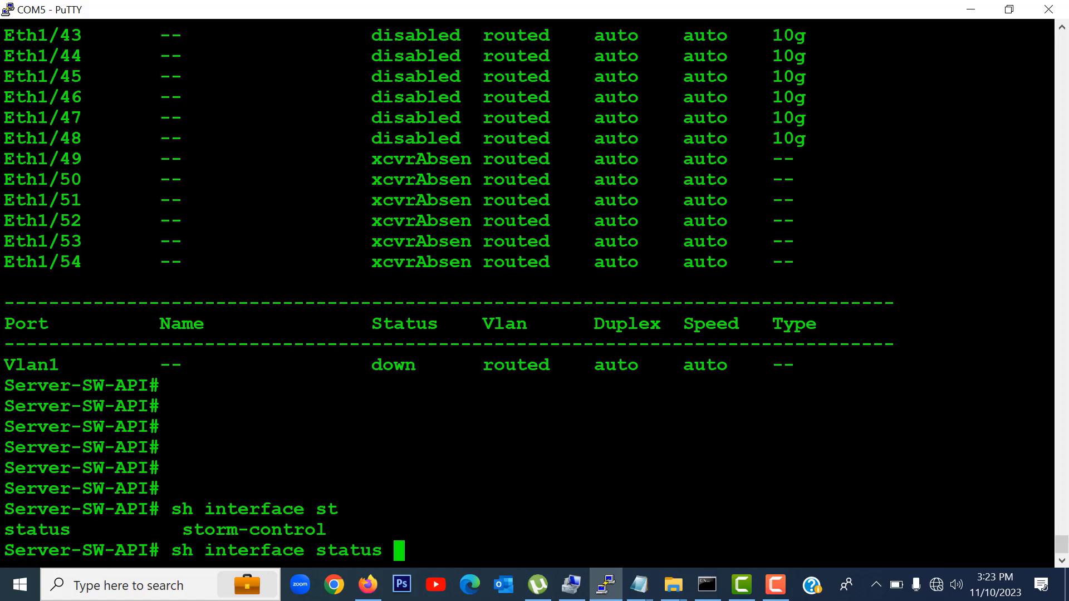
{"action": "key", "text": "Return"}
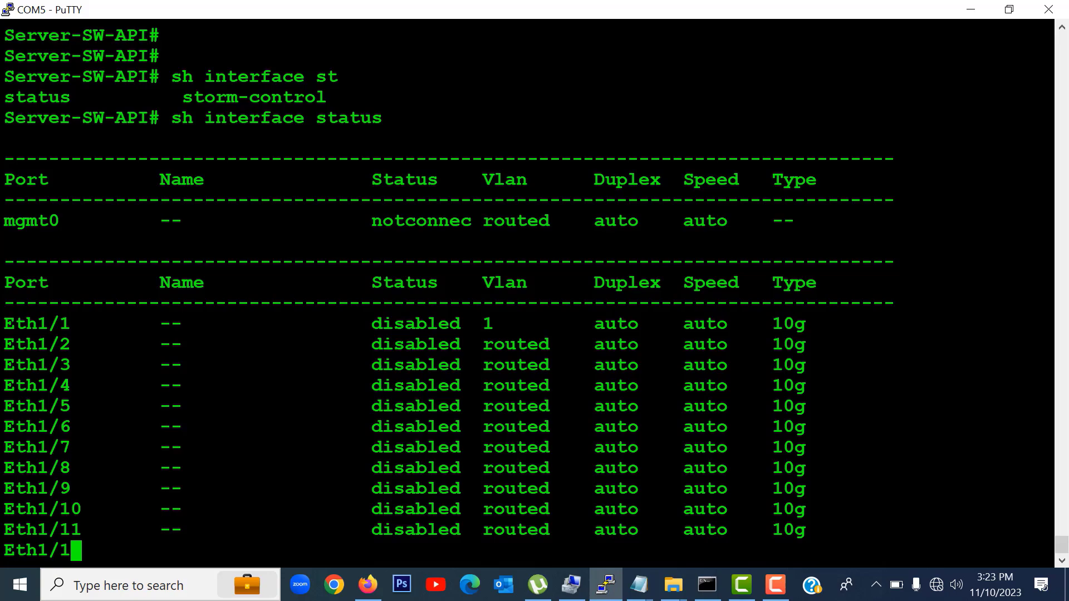
{"action": "key", "text": "space"}
{"action": "key", "text": "Return"}
{"action": "key", "text": "Return"}
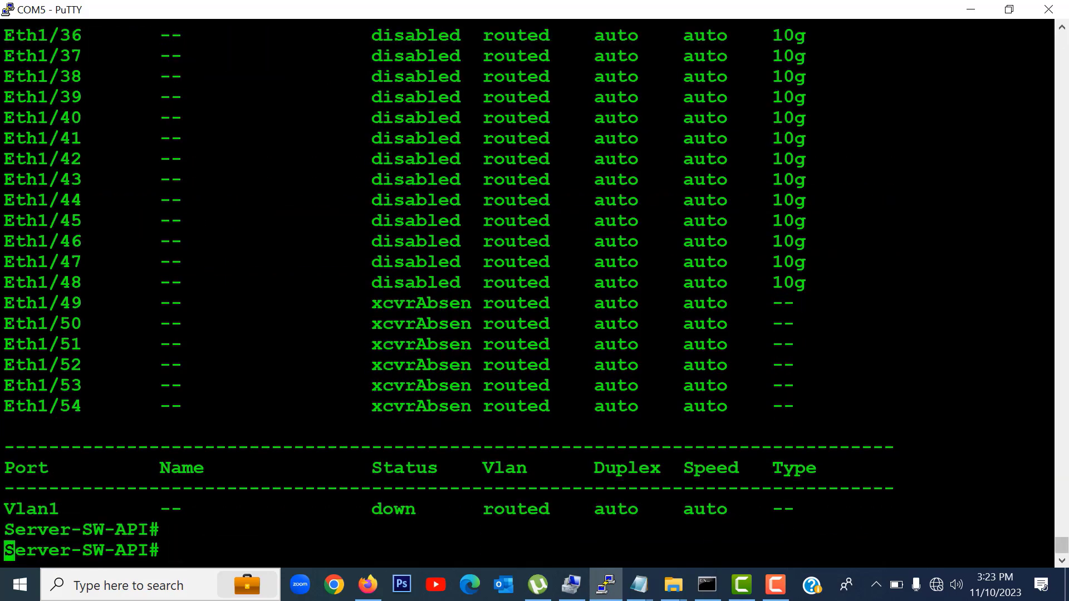
{"action": "key", "text": "Return"}
{"action": "type", "text": "set"}
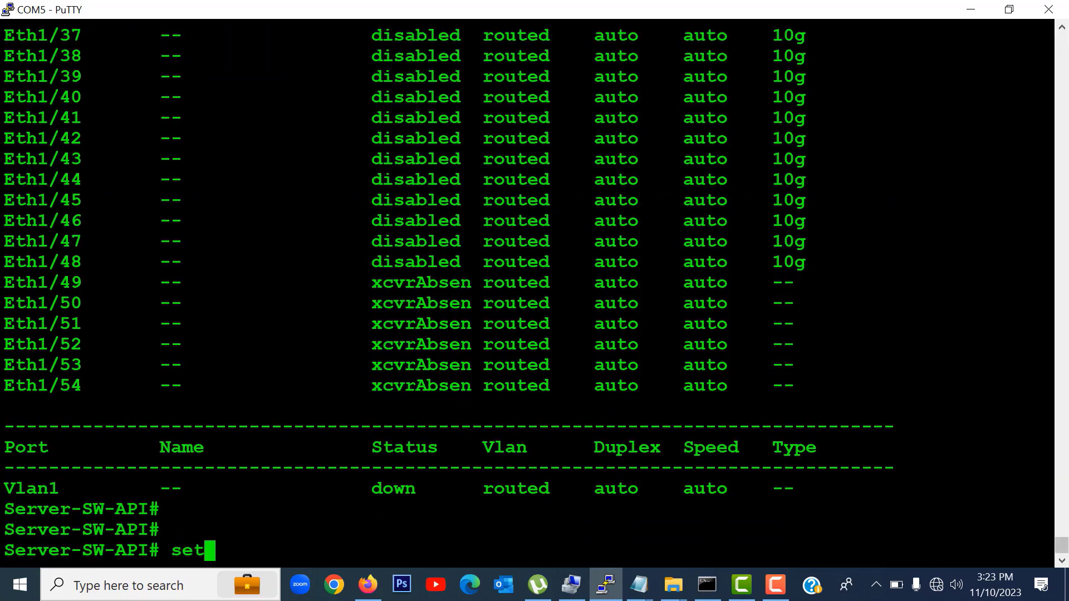
{"action": "type", "text": "up"}
Start basic setup: secure password standard, no extra account, empty read-only SNMP community.
{"action": "key", "text": "Return"}
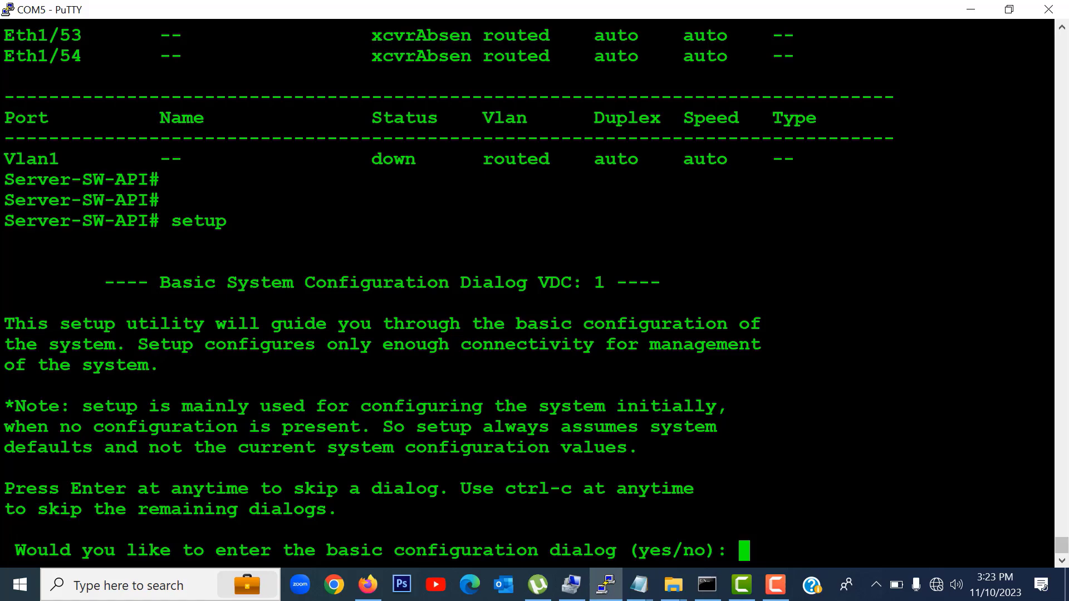
{"action": "type", "text": "y"}
{"action": "type", "text": "es"}
{"action": "key", "text": "Return"}
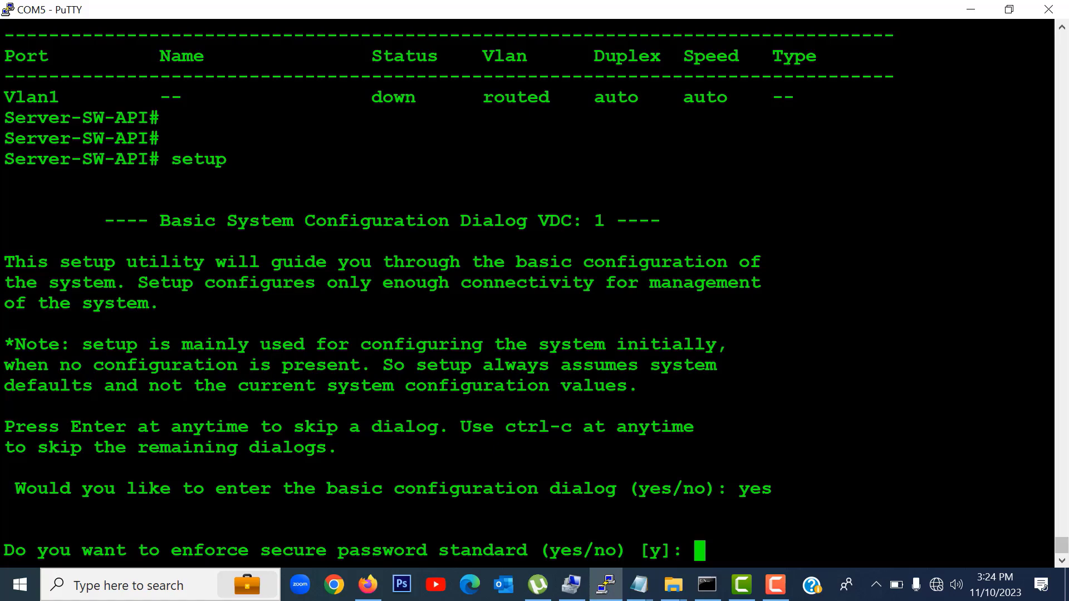
{"action": "key", "text": "Return"}
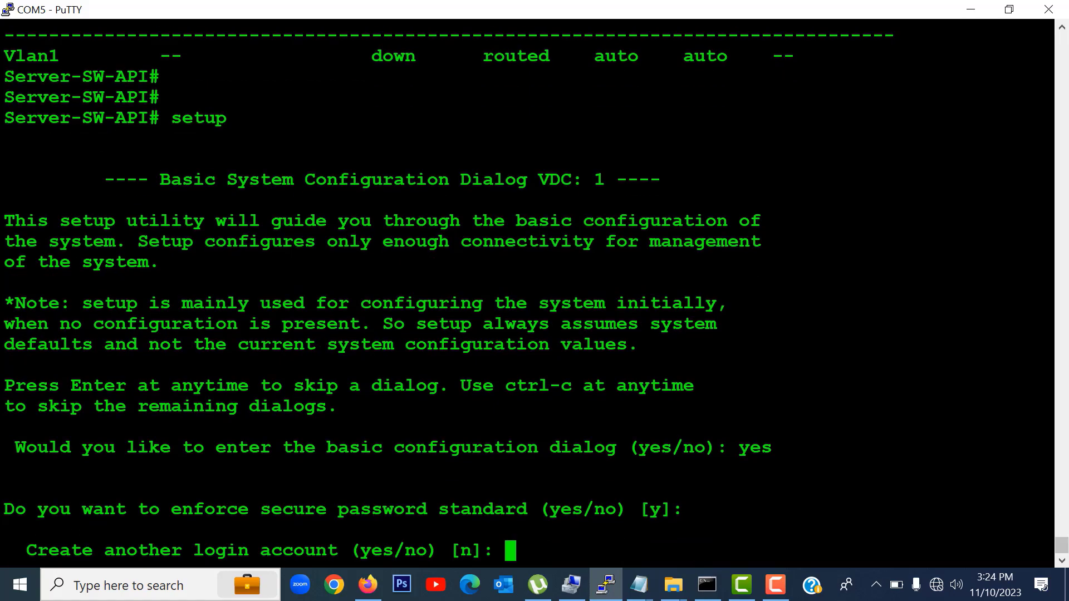
{"action": "type", "text": "n"}
{"action": "key", "text": "Return"}
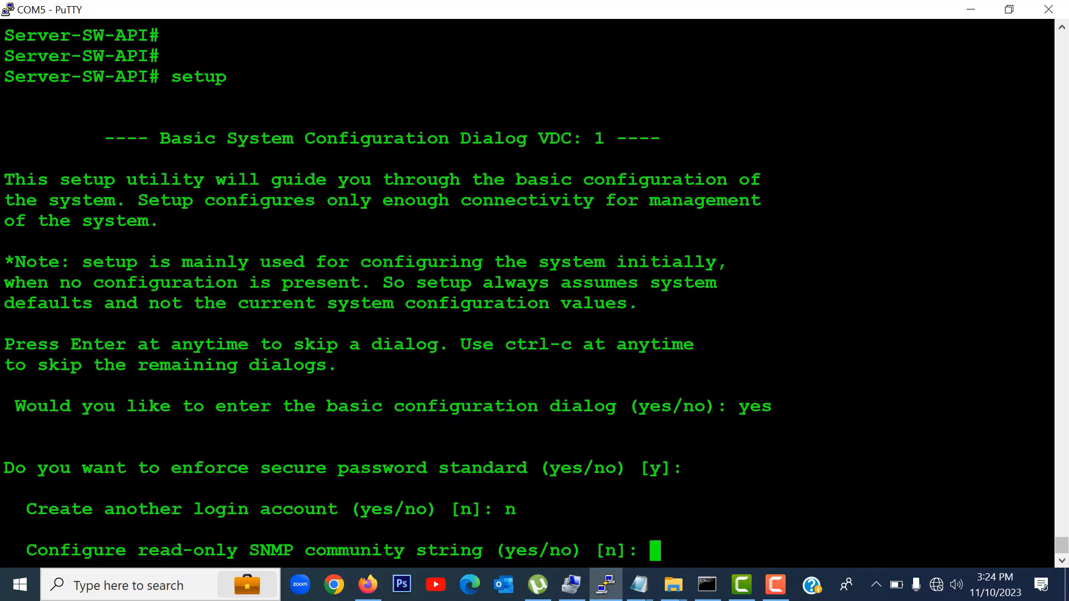
{"action": "type", "text": "y"}
{"action": "key", "text": "Return"}
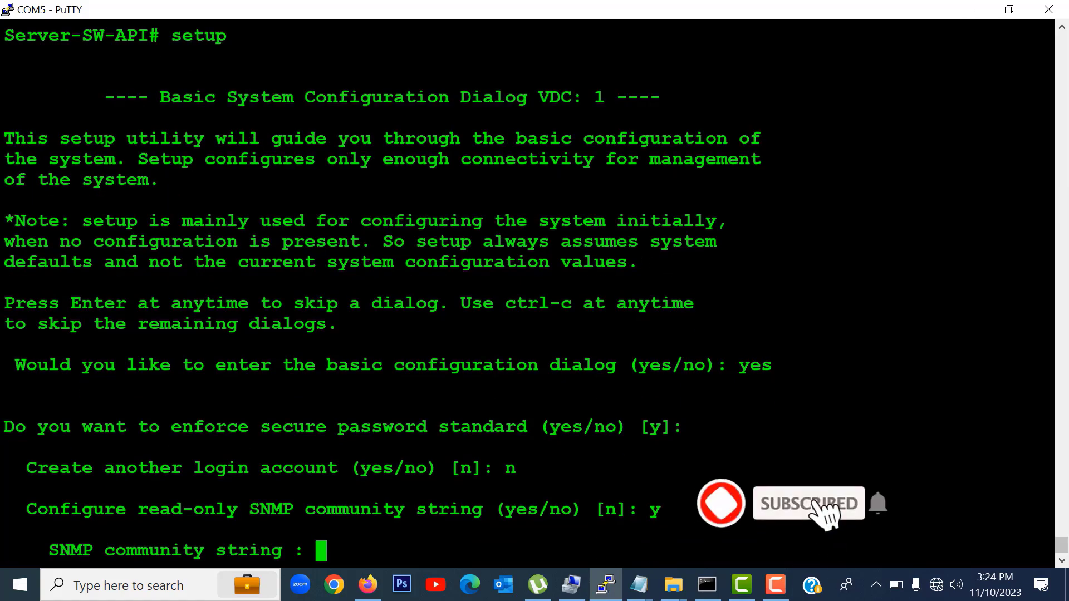
{"action": "key", "text": "Return"}
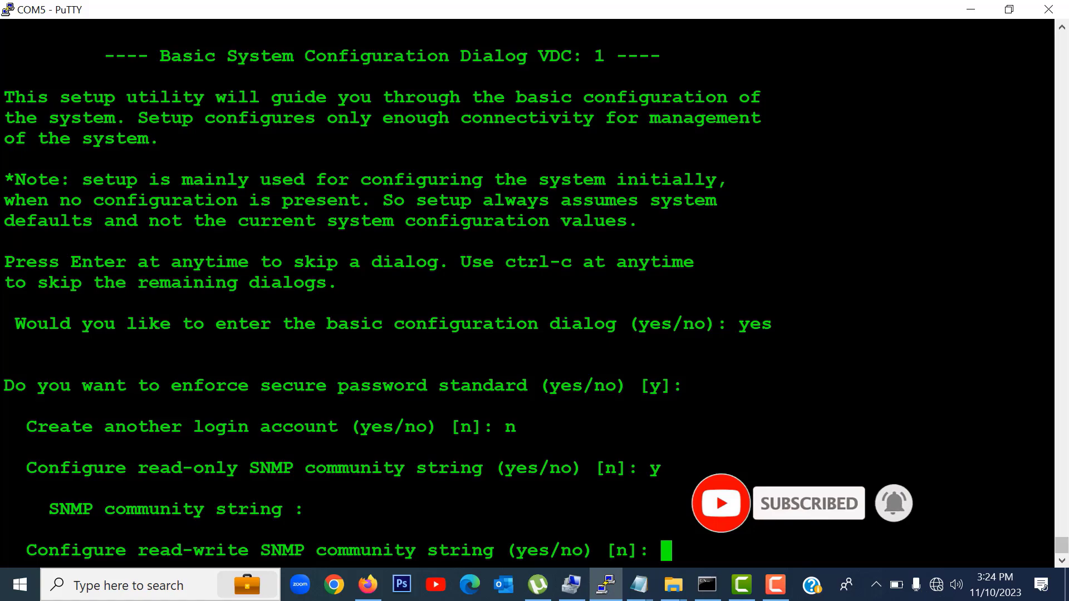
{"action": "type", "text": "n"}
{"action": "key", "text": "Return"}
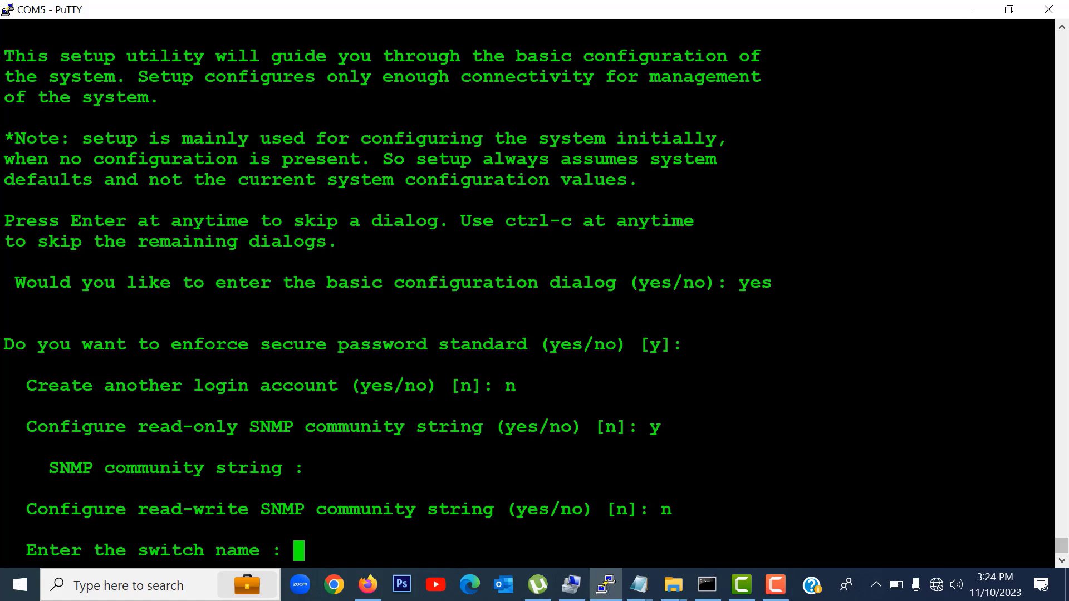
{"action": "type", "text": "Server-SW-API#"}
Name the switch Server-SW-API, skip mgmt0 and advanced IP, keep telnet disabled.
{"action": "key", "text": "BackSpace"}
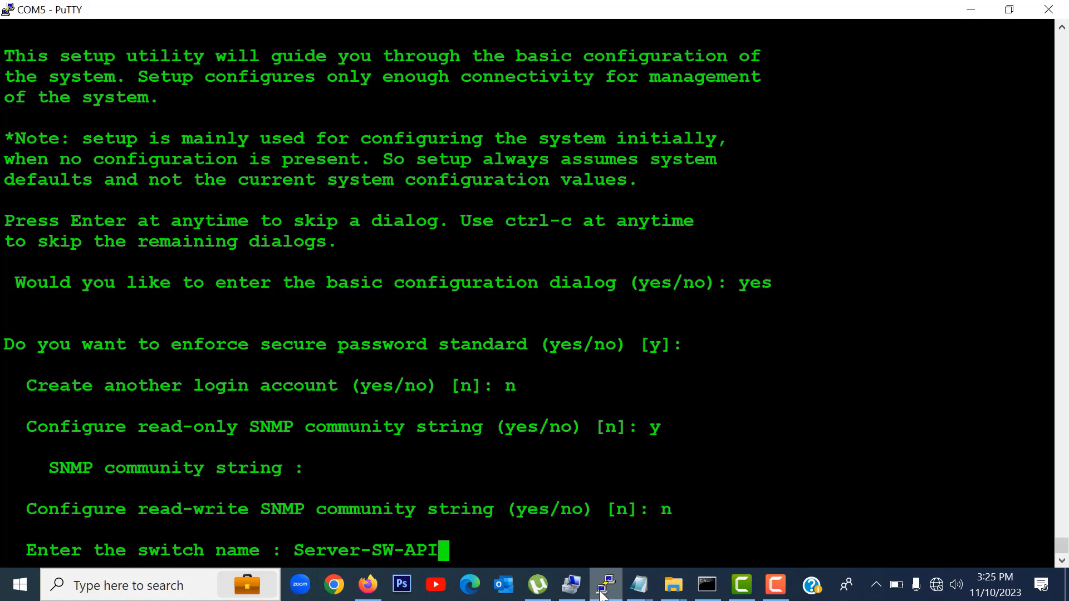
{"action": "key", "text": "Return"}
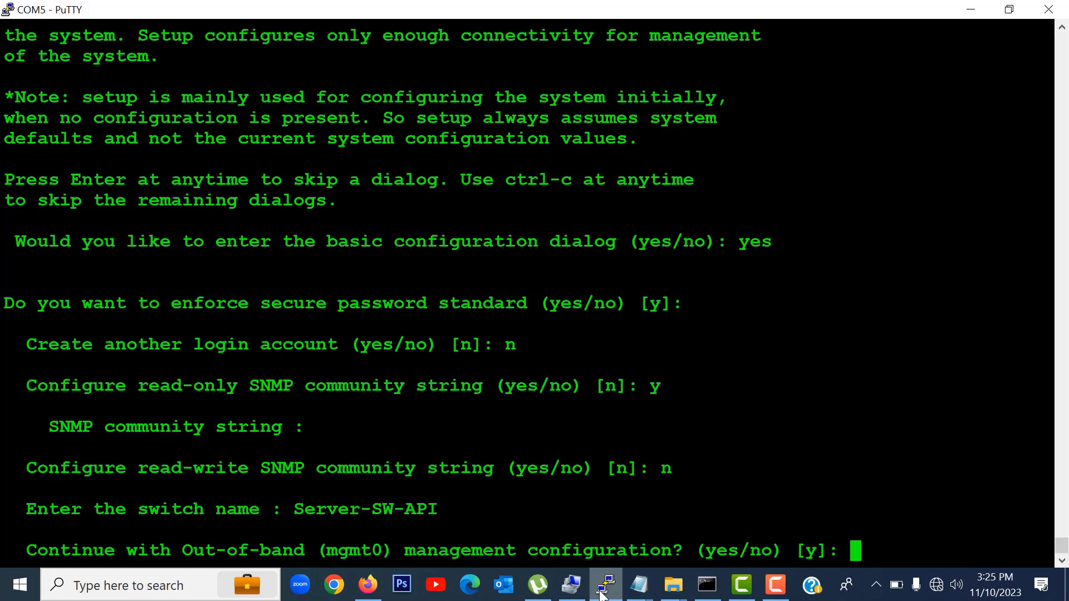
{"action": "type", "text": "n"}
{"action": "key", "text": "Return"}
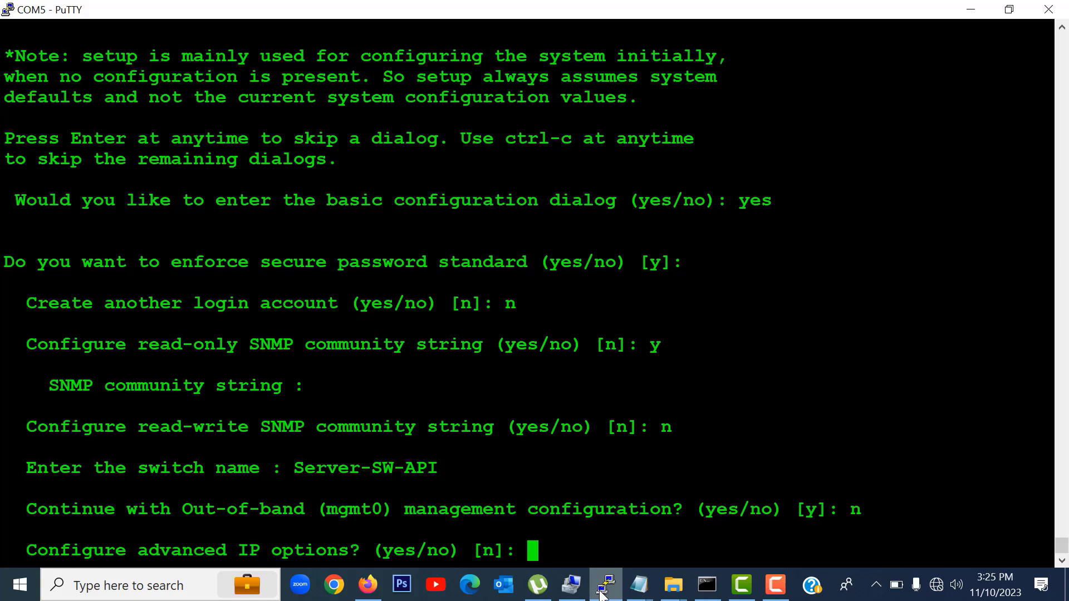
{"action": "type", "text": "n"}
{"action": "key", "text": "Return"}
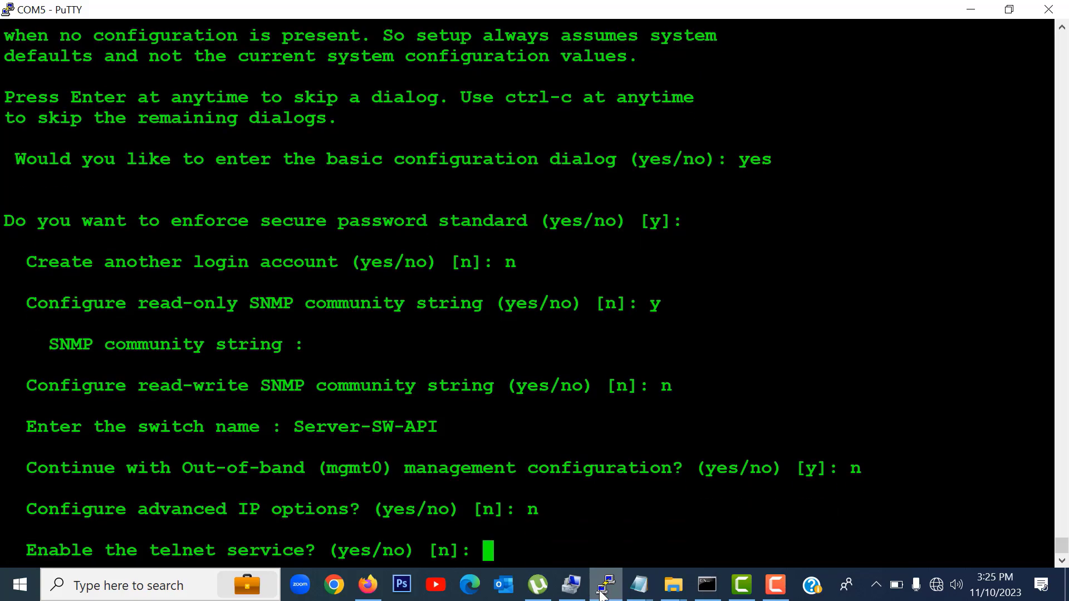
{"action": "type", "text": "n"}
{"action": "key", "text": "Return"}
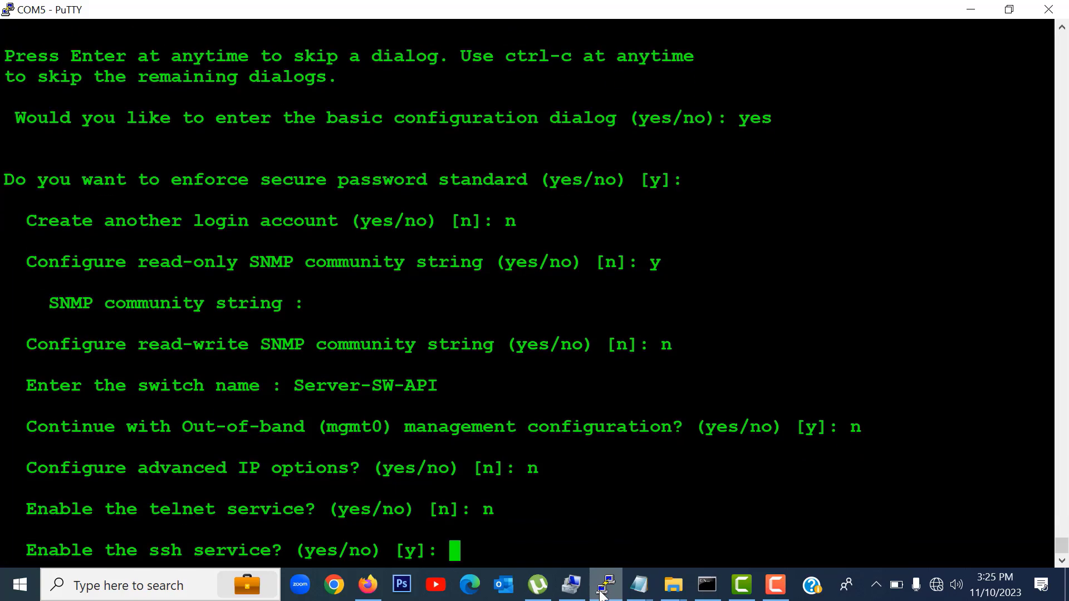
{"action": "type", "text": "y"}
Enable SSH with a 2048-bit rsa key, no NTP, L2 noshut defaults, strict CoPP.
{"action": "key", "text": "Return"}
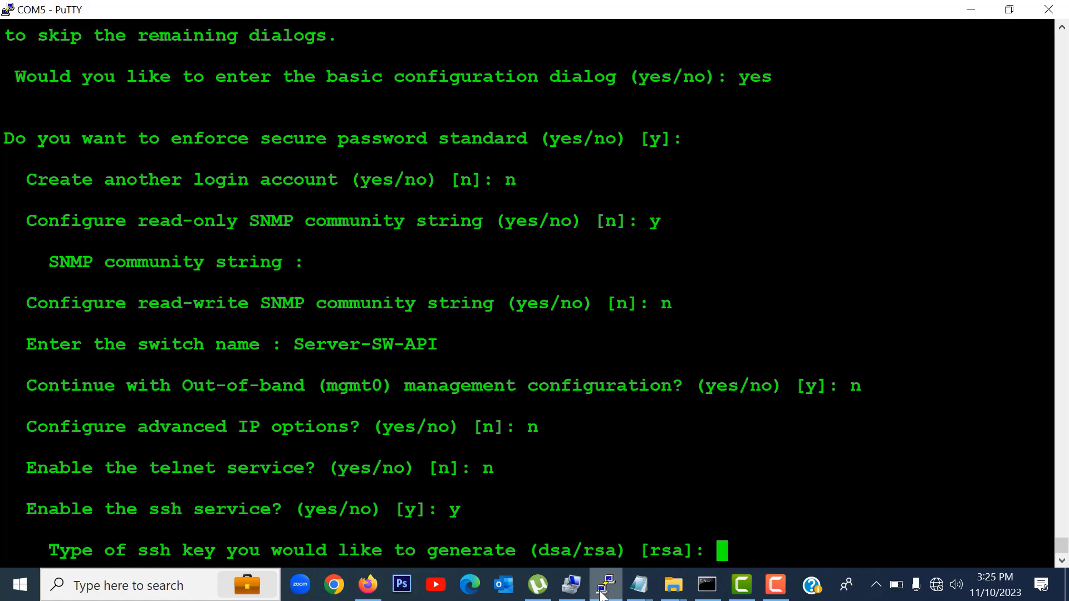
{"action": "key", "text": "Return"}
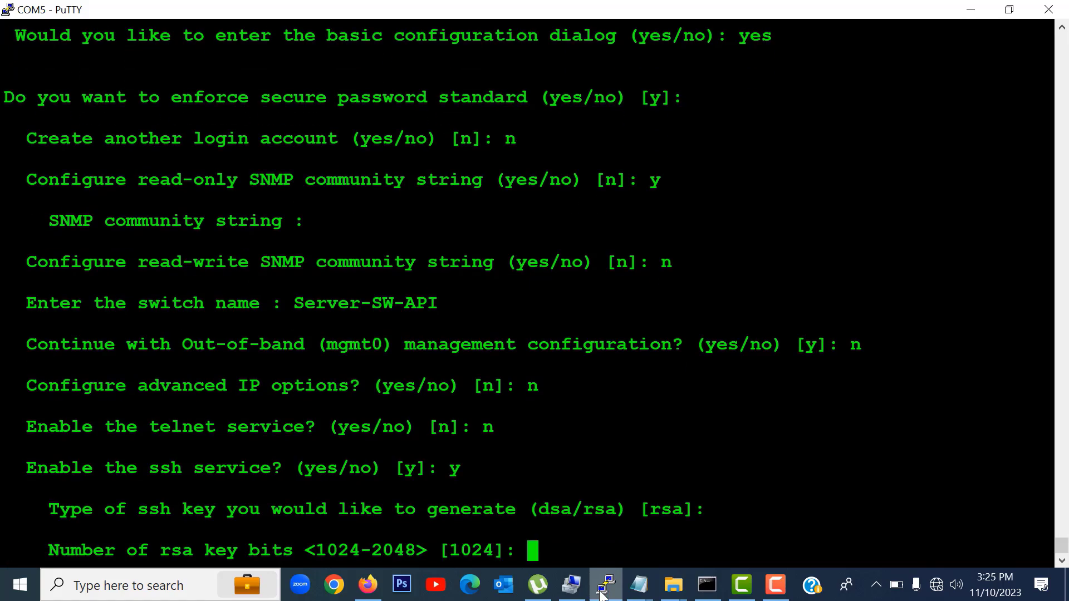
{"action": "type", "text": "20"}
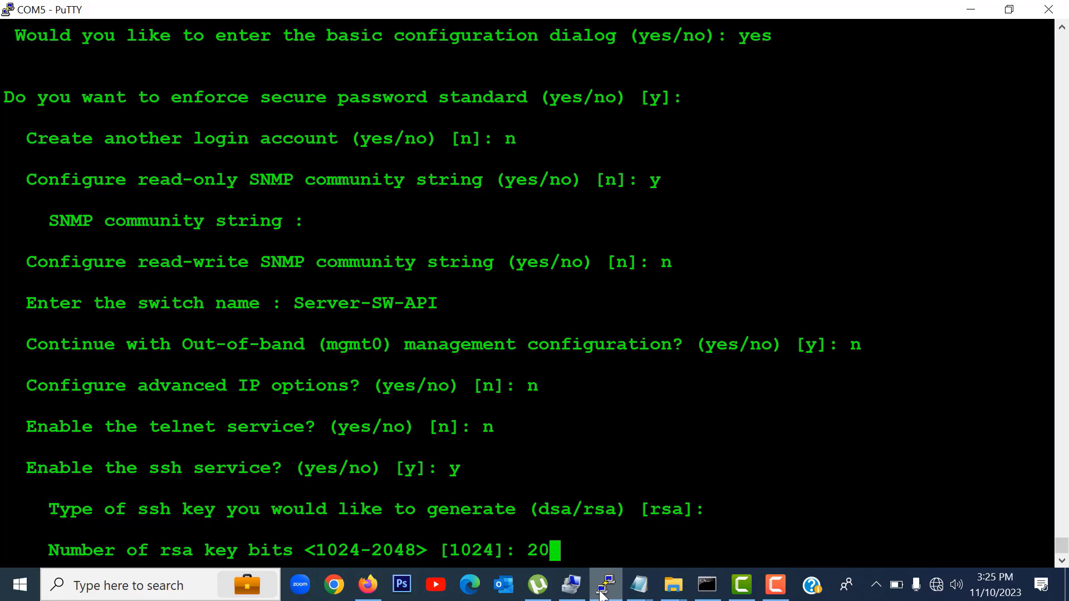
{"action": "type", "text": "48"}
{"action": "key", "text": "Return"}
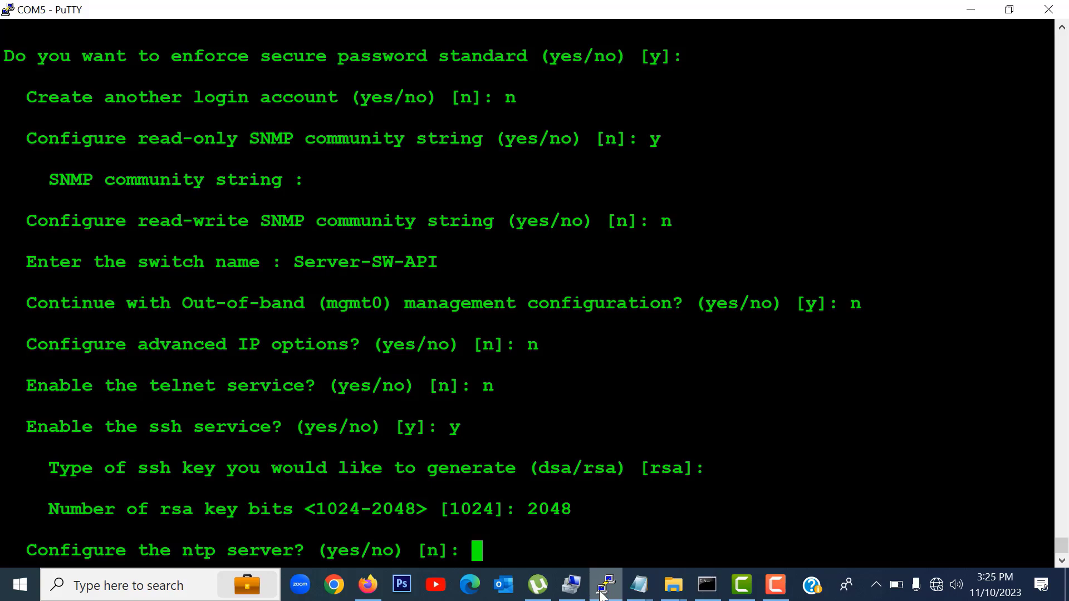
{"action": "type", "text": "n"}
{"action": "key", "text": "Return"}
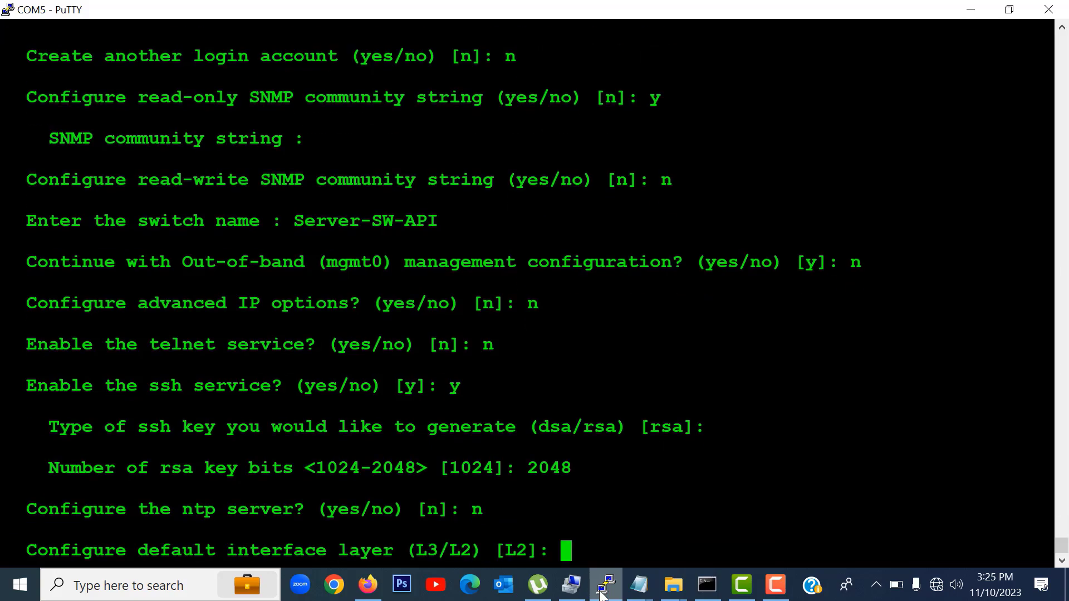
{"action": "key", "text": "Return"}
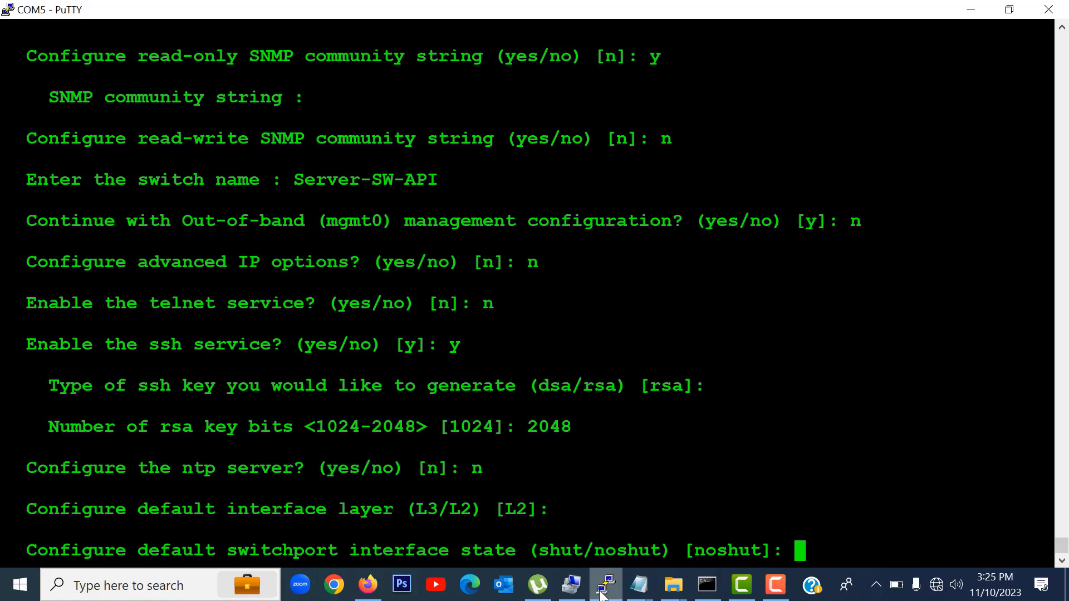
{"action": "key", "text": "Return"}
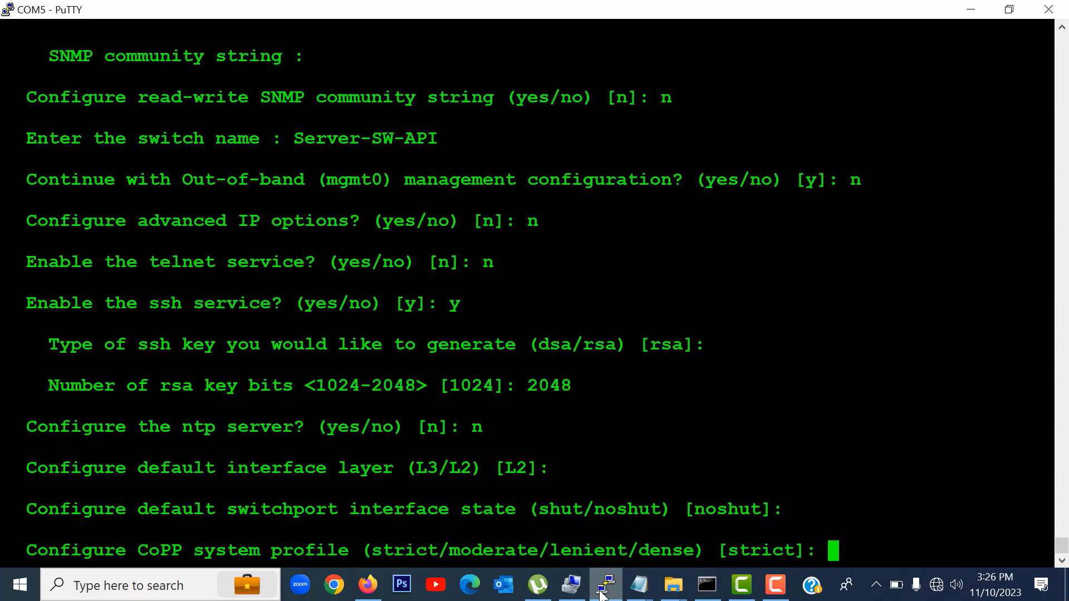
{"action": "key", "text": "Return"}
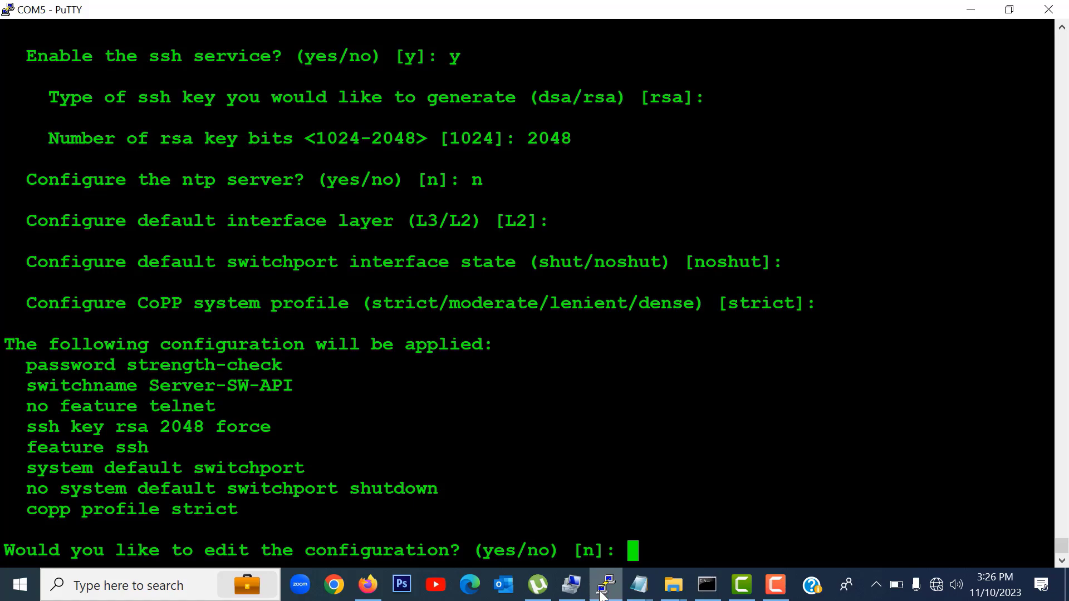
Answer no to editing and yes to saving the setup configuration.
{"action": "key", "text": "Return"}
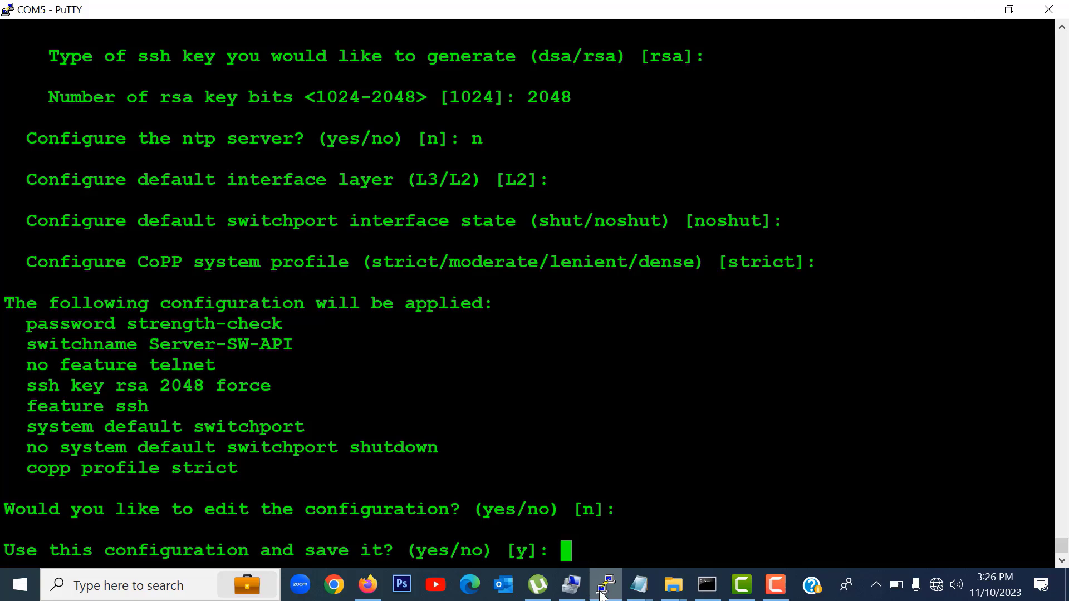
{"action": "key", "text": "Return"}
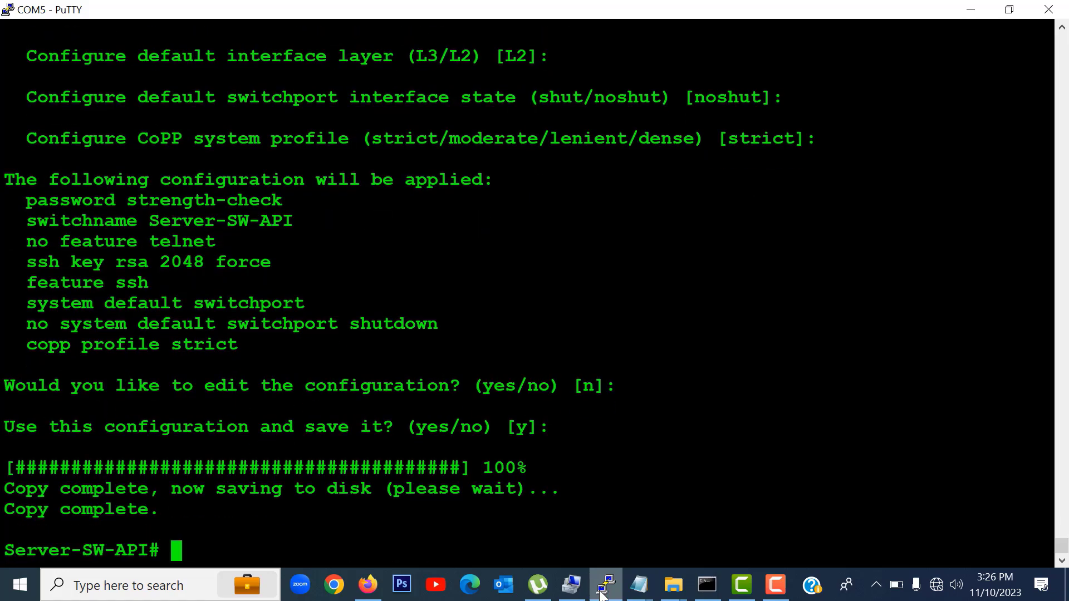
{"action": "type", "text": "cp"}
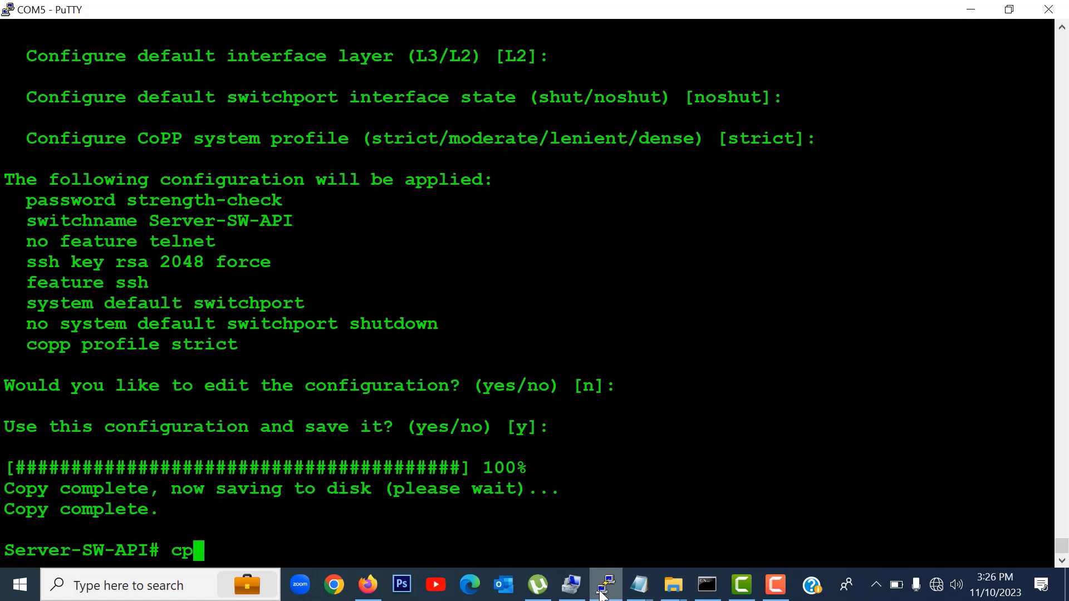
Copy running-config to startup-config until it completes at 100%.
{"action": "key", "text": "BackSpace"}
{"action": "type", "text": "o"}
{"action": "type", "text": "p"}
{"action": "key", "text": "Tab"}
{"action": "type", "text": "y "}
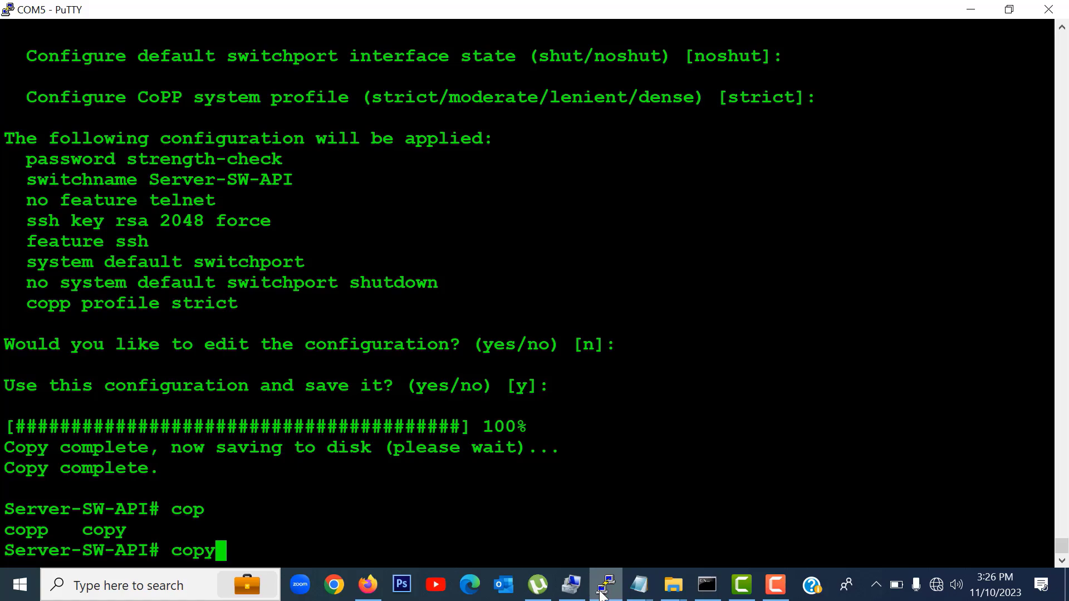
{"action": "type", "text": "ru"}
{"action": "key", "text": "Tab"}
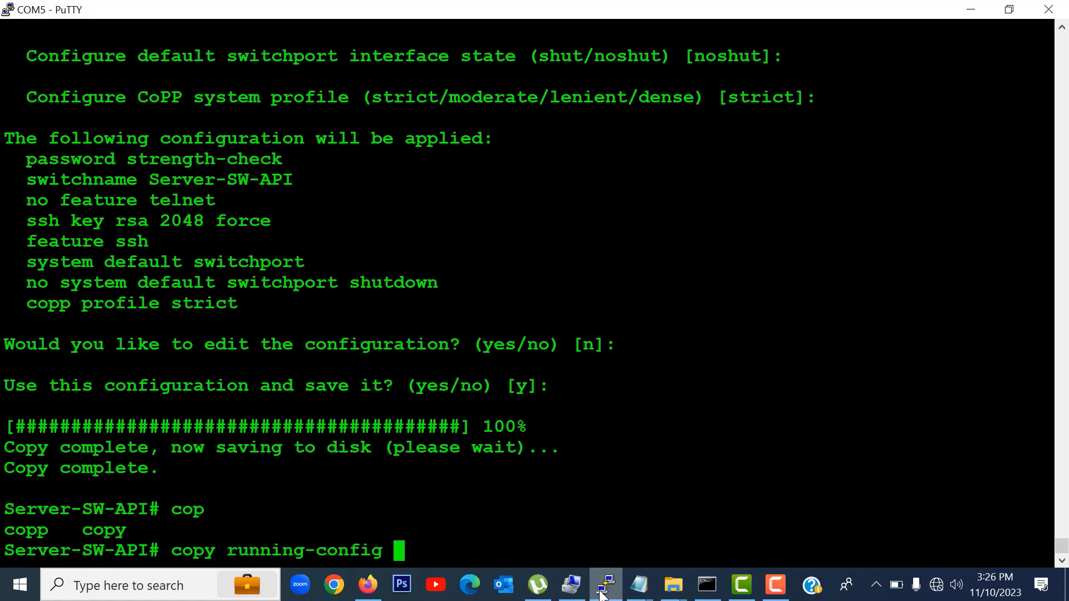
{"action": "type", "text": "st"}
{"action": "key", "text": "Tab"}
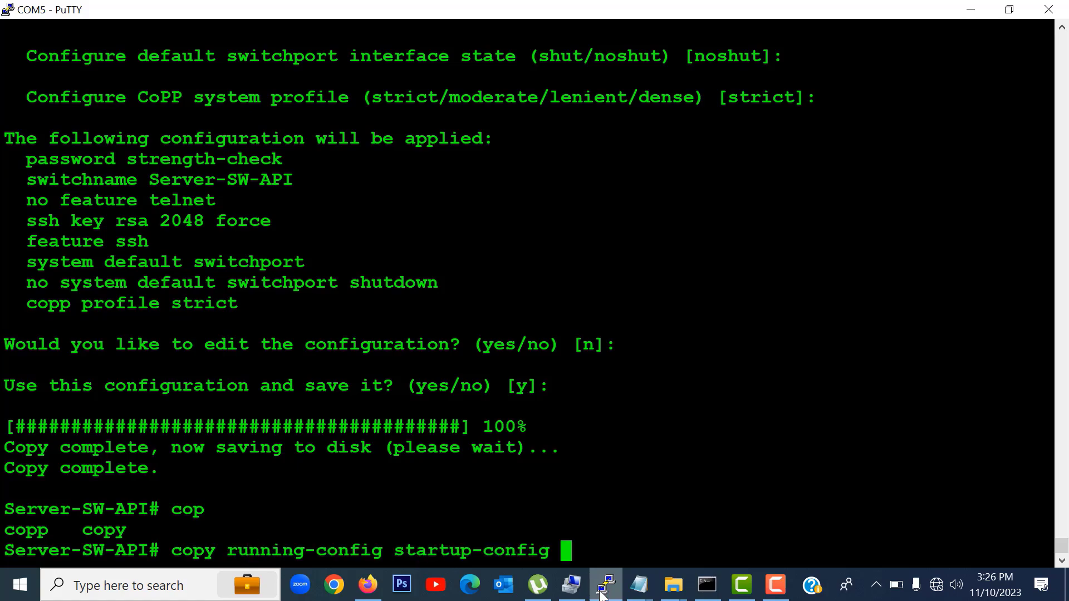
{"action": "key", "text": "Return"}
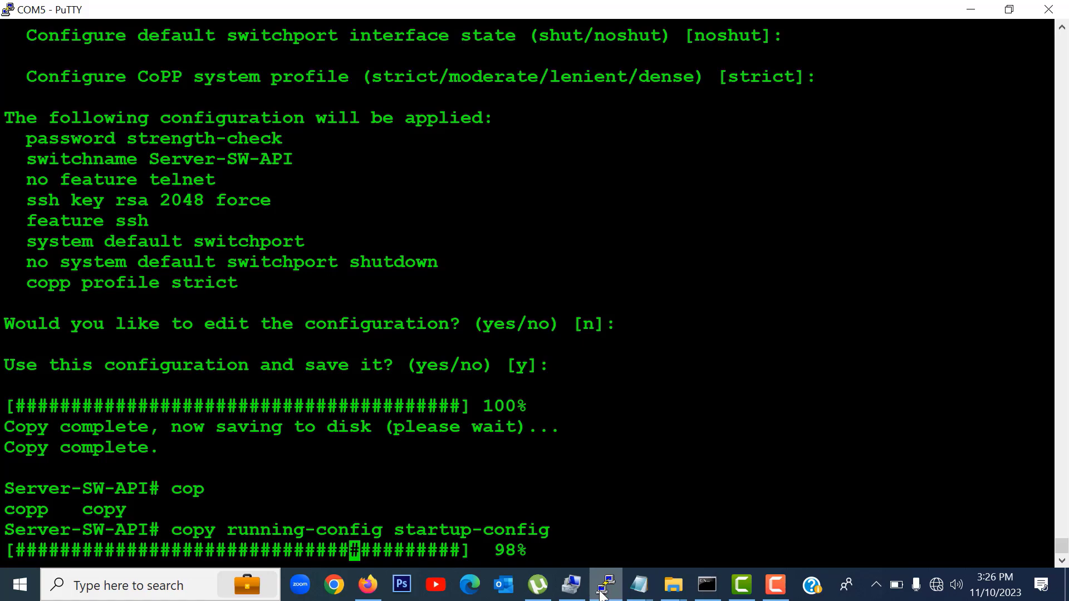
{"action": "type", "text": "sh "}
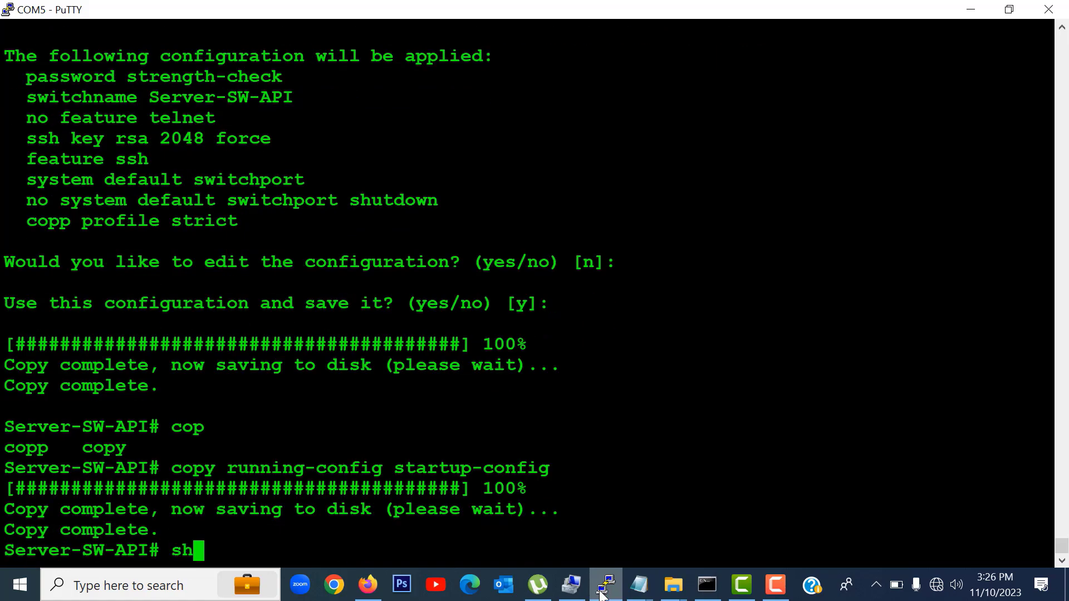
{"action": "type", "text": "ip "}
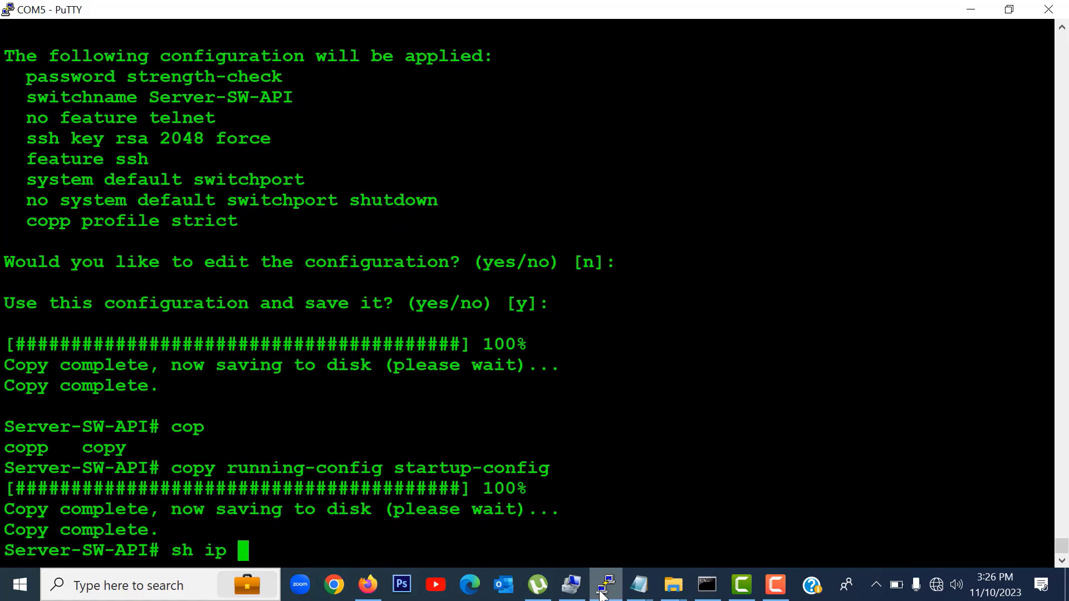
{"action": "type", "text": "in"}
Run 'sh ip interface brief', showing Vlan1 at 172.16.109.2 still admin-down.
{"action": "key", "text": "Tab"}
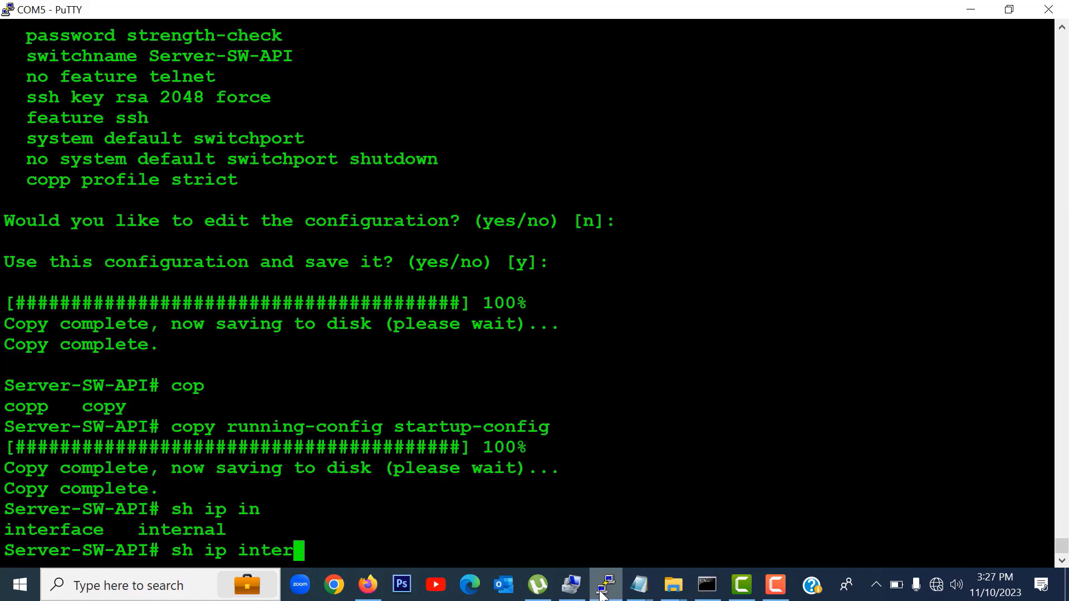
{"action": "type", "text": "f"}
{"action": "key", "text": "Tab"}
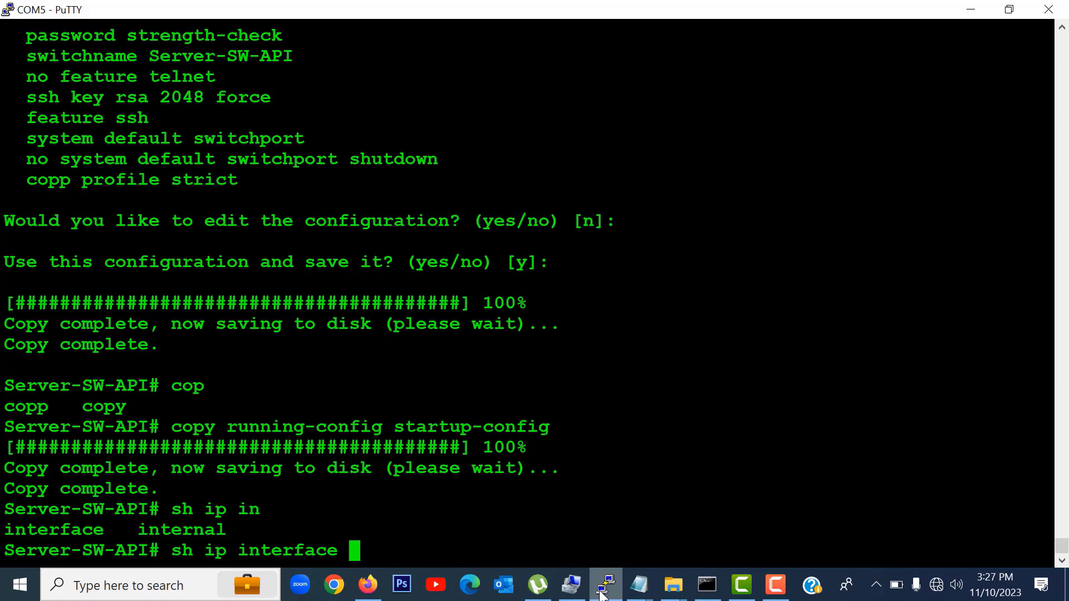
{"action": "type", "text": "br"}
{"action": "key", "text": "Tab"}
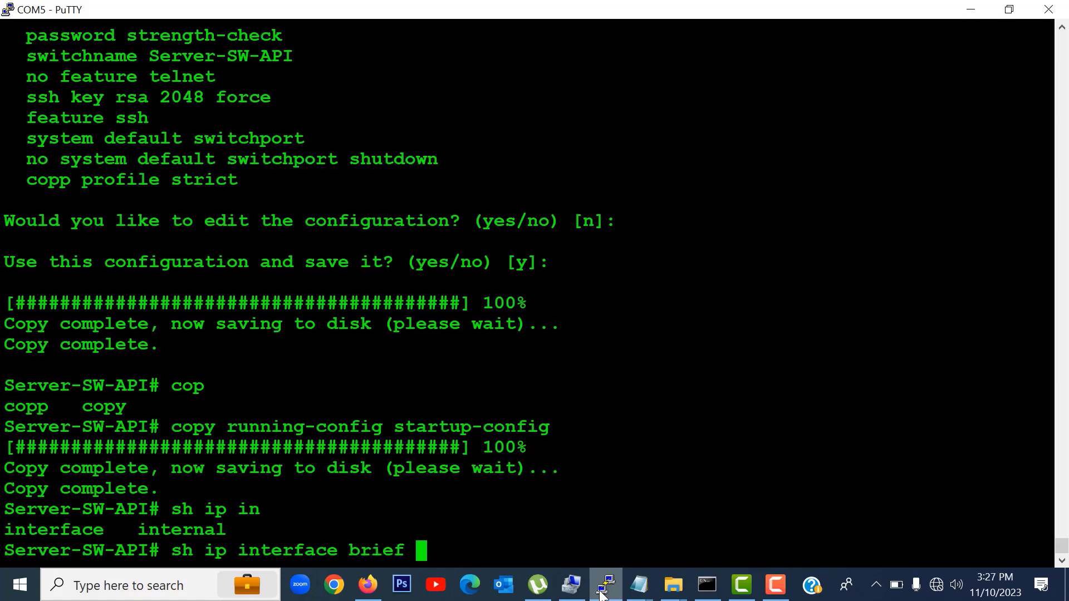
{"action": "key", "text": "Return"}
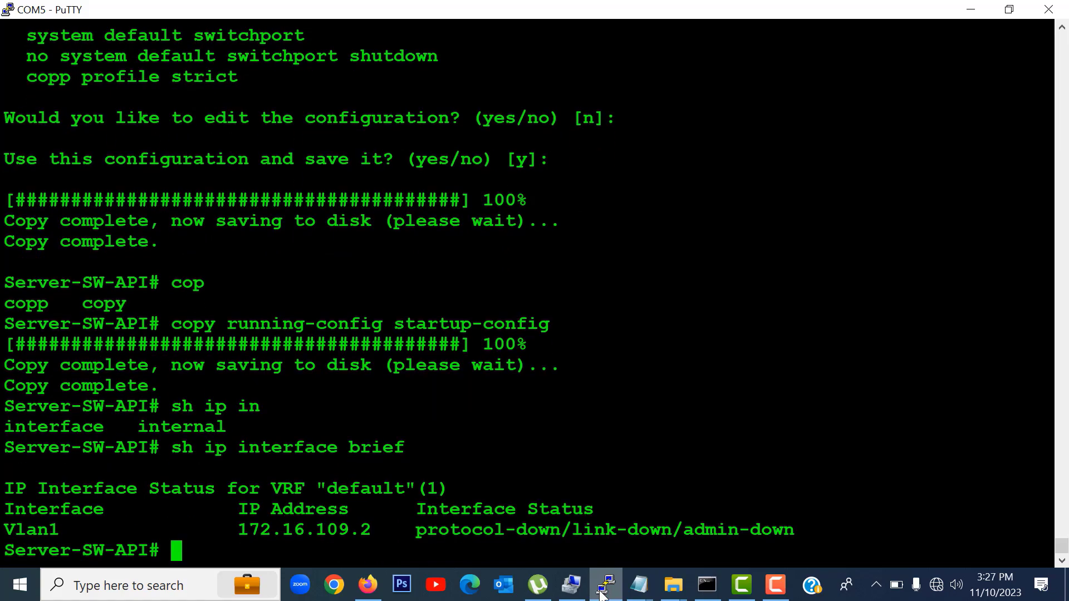
{"action": "type", "text": "sh "}
{"action": "type", "text": "in"}
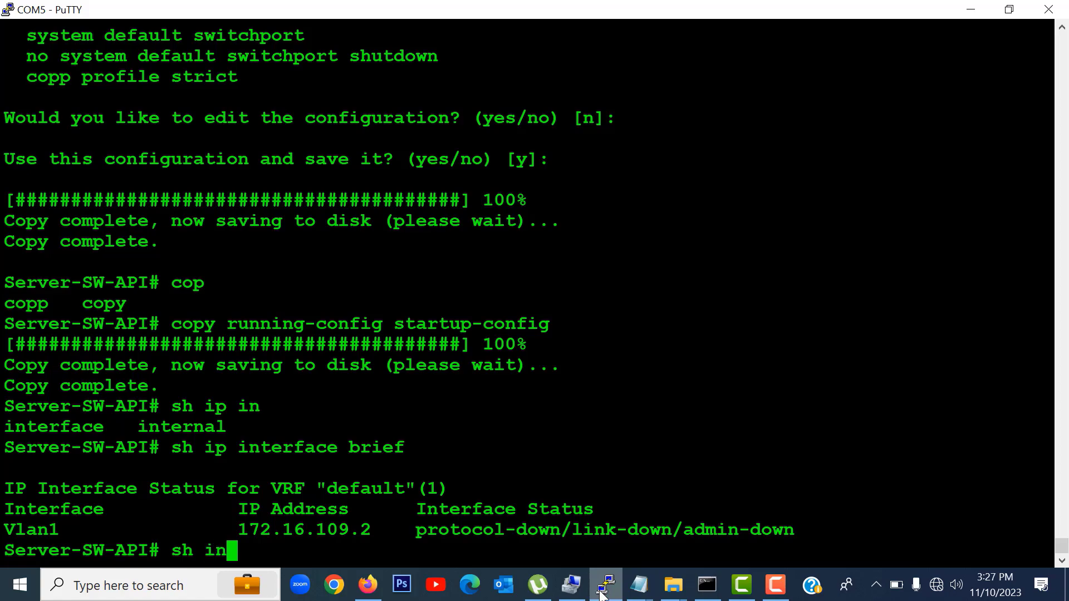
{"action": "type", "text": "t"}
Show the switch's interface status list and page through all ports.
{"action": "key", "text": "Tab"}
{"action": "type", "text": "st"}
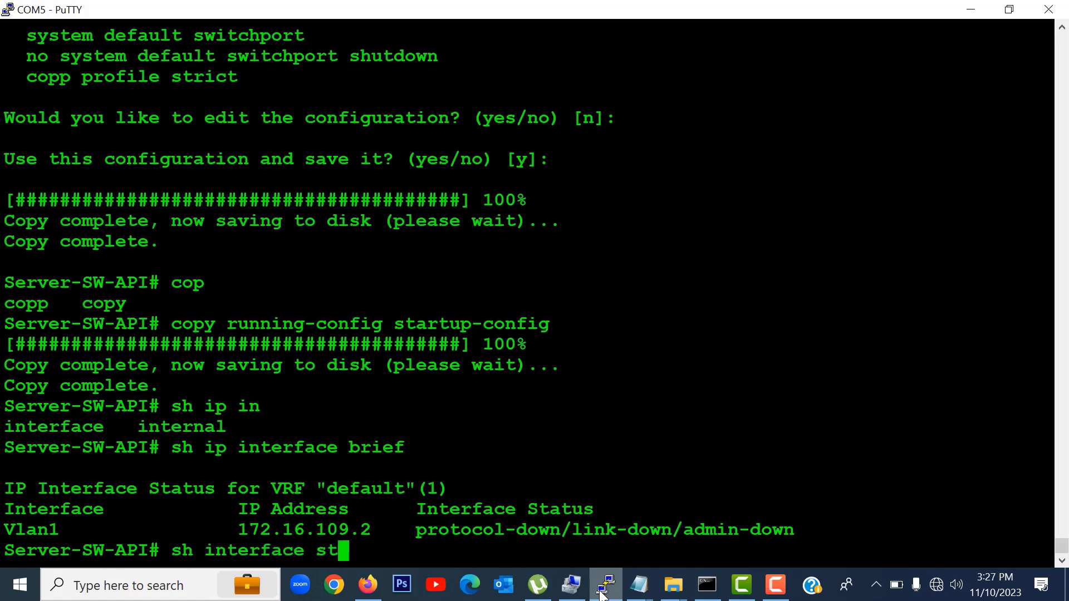
{"action": "key", "text": "Tab"}
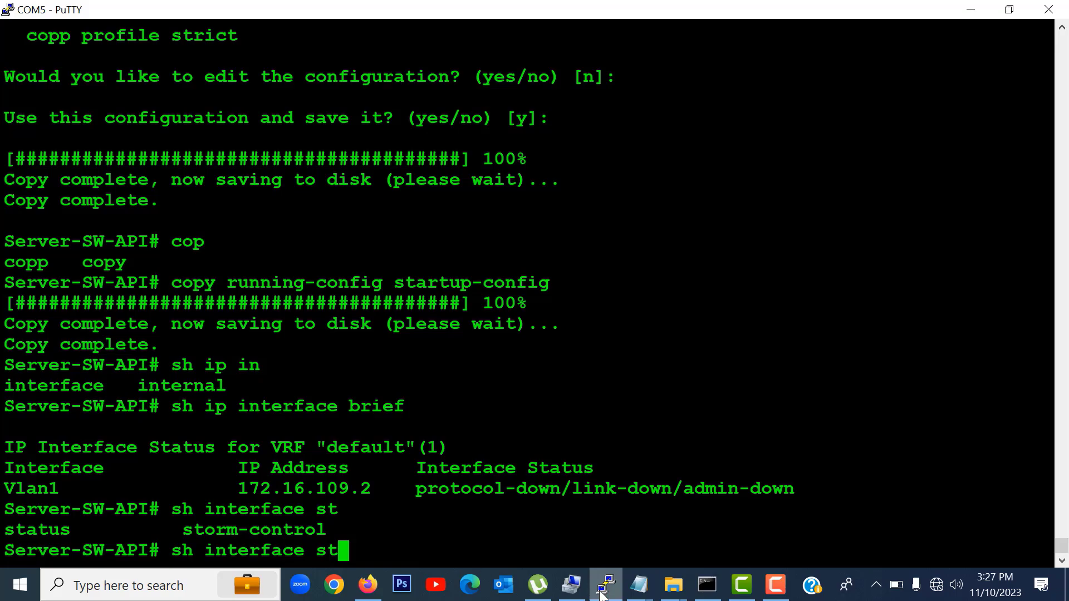
{"action": "type", "text": "a"}
{"action": "key", "text": "Tab"}
{"action": "key", "text": "Return"}
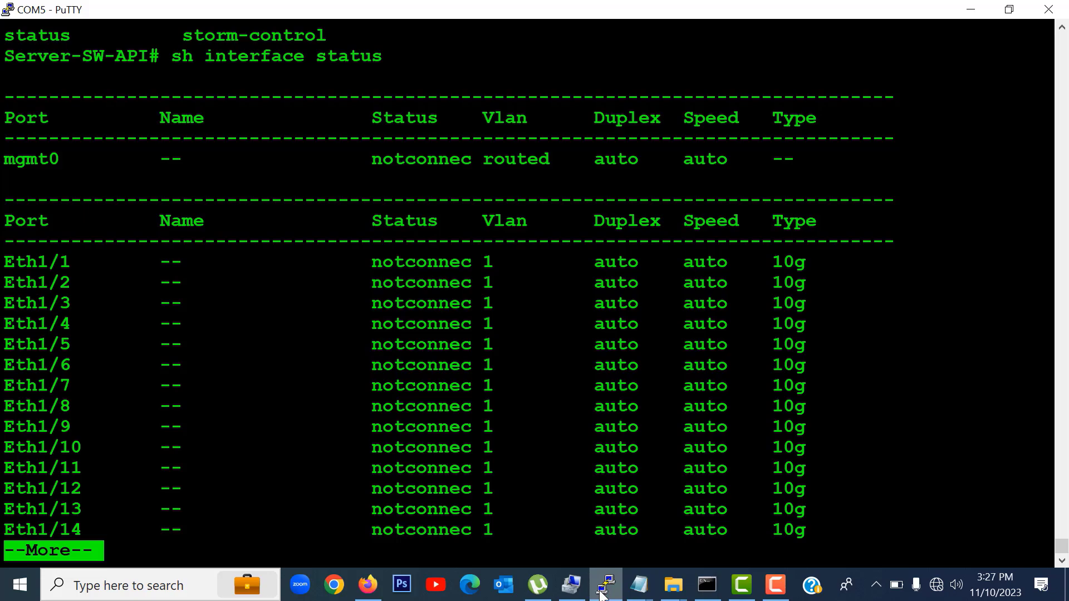
{"action": "key", "text": "Return"}
{"action": "key", "text": "Return"}
{"action": "key", "text": "Return"}
{"action": "key", "text": "Return"}
{"action": "key", "text": "Return"}
{"action": "key", "text": "Return"}
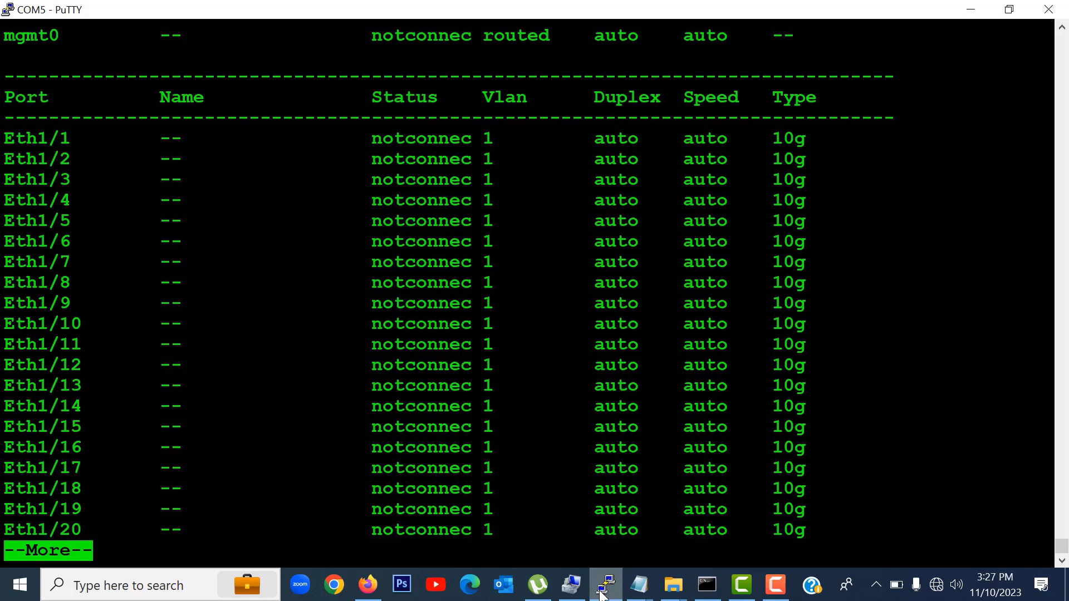
{"action": "key", "text": "Return"}
{"action": "key", "text": "Return"}
{"action": "key", "text": "Return"}
{"action": "key", "text": "Return"}
{"action": "key", "text": "Return"}
{"action": "key", "text": "Return"}
{"action": "key", "text": "Return"}
{"action": "key", "text": "Return"}
{"action": "key", "text": "Return"}
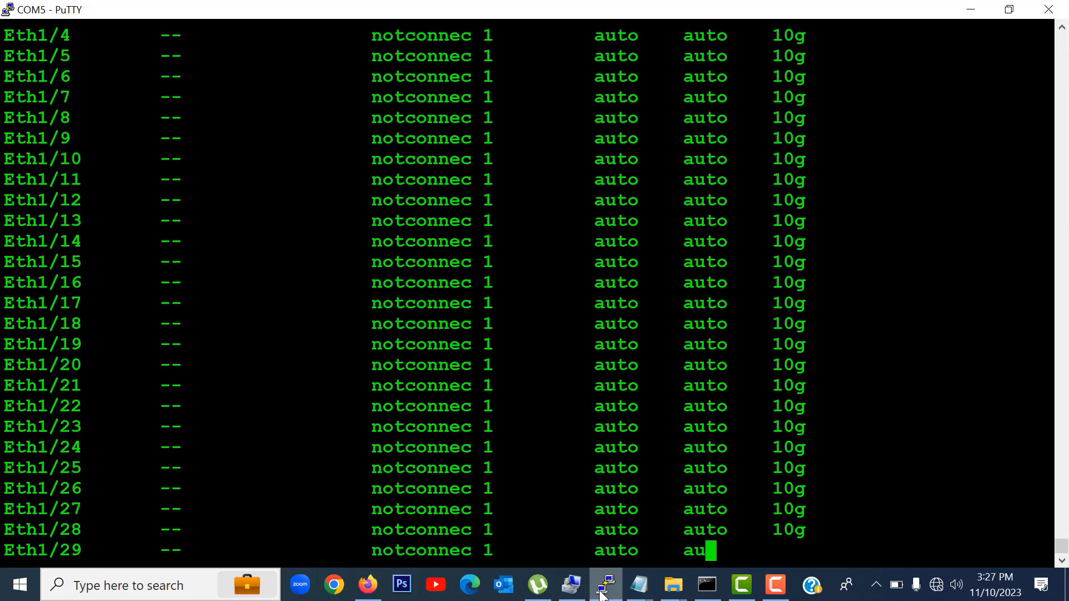
{"action": "key", "text": "Return"}
{"action": "key", "text": "Return"}
{"action": "key", "text": "space"}
{"action": "key", "text": "Return"}
{"action": "key", "text": "Return"}
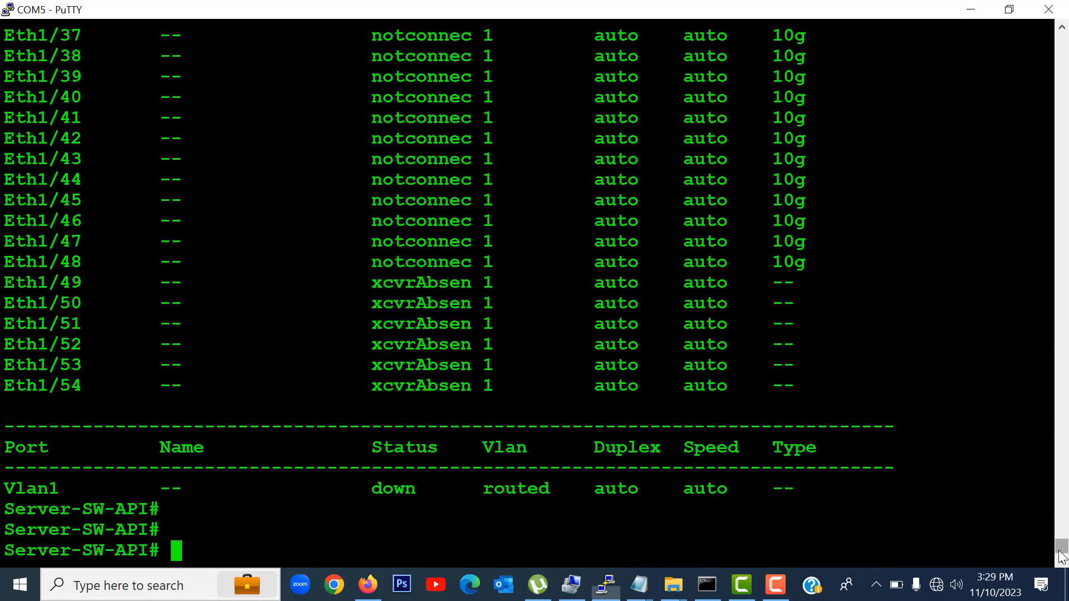
{"action": "mouse_move", "coordinate": [1062, 548]}
{"action": "left_mouse_down"}
{"action": "mouse_move", "coordinate": [1055, 501]}
{"action": "mouse_move", "coordinate": [1055, 551]}
{"action": "left_mouse_up"}
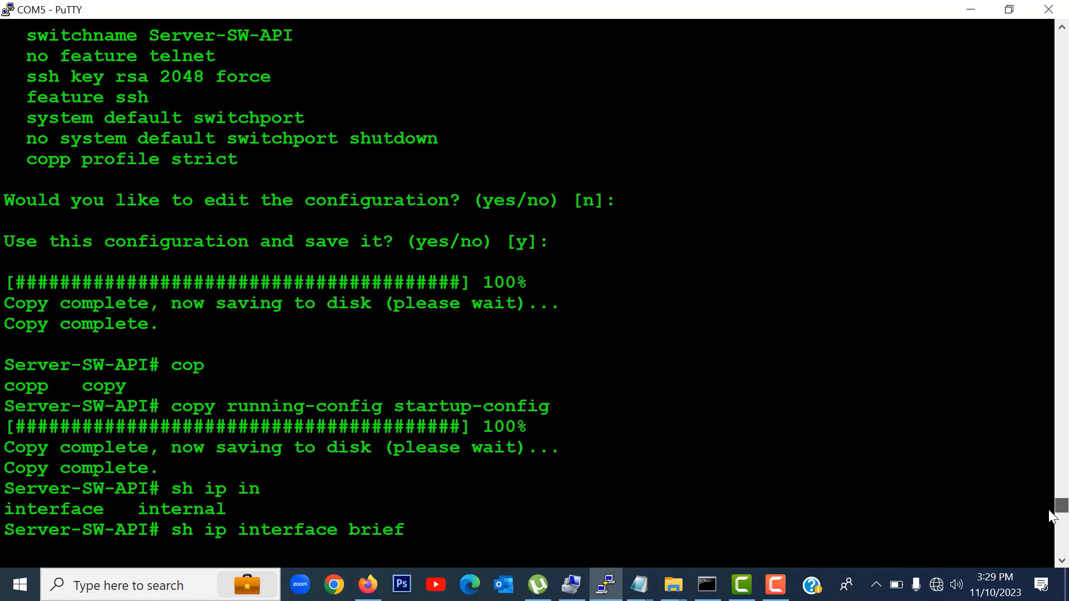
{"action": "type", "text": "sh "}
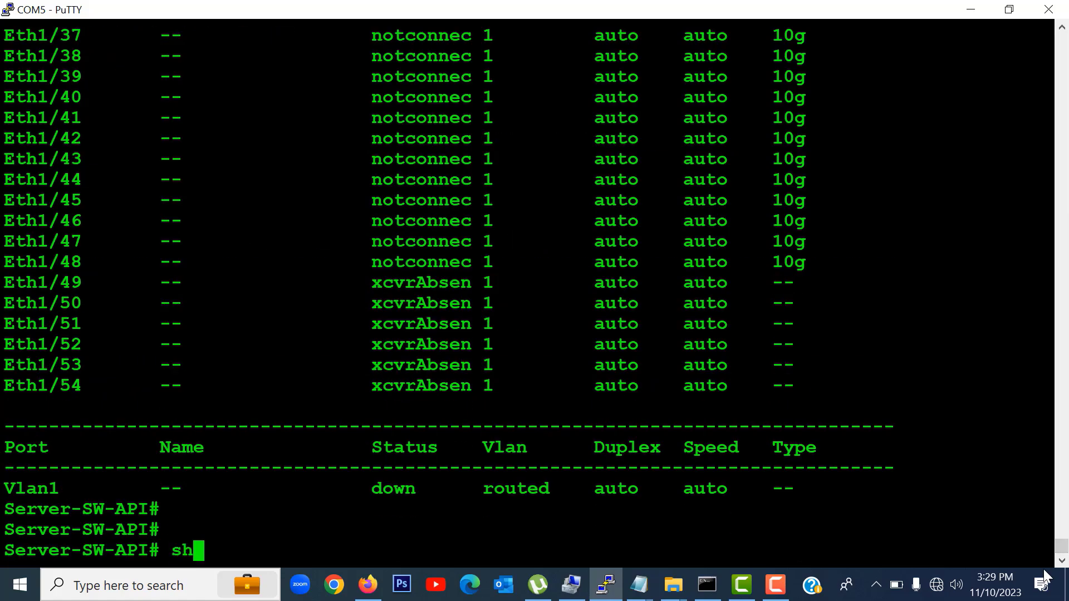
{"action": "type", "text": "ip in"}
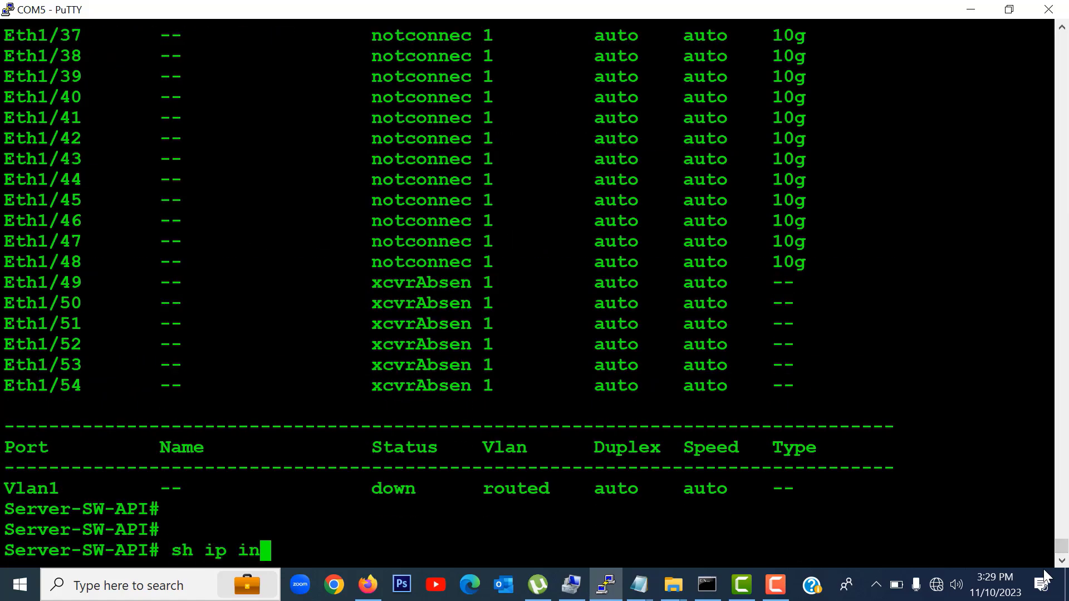
Run 'sh ip interface brief', showing Vlan1 at 172.16.109.2 protocol-, link- and admin-down.
{"action": "key", "text": "Tab"}
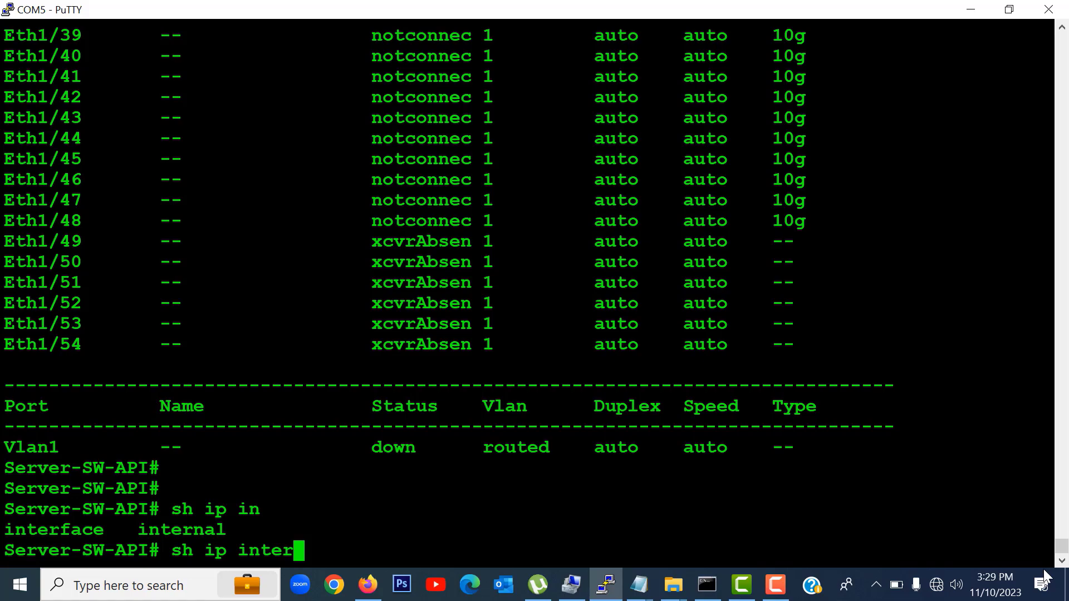
{"action": "type", "text": "fa"}
{"action": "key", "text": "Tab"}
{"action": "type", "text": "brief"}
{"action": "key", "text": "Return"}
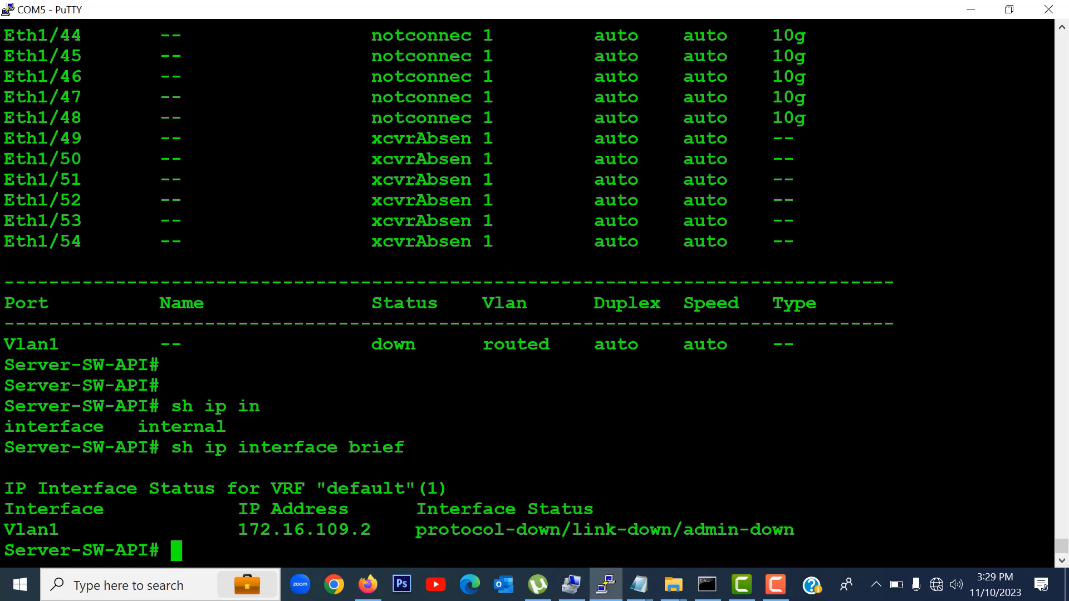
Open the Ethernet adapter's Status dialog via the Network icon's Properties and adapter settings.
{"action": "left_click", "coordinate": [978, 13]}
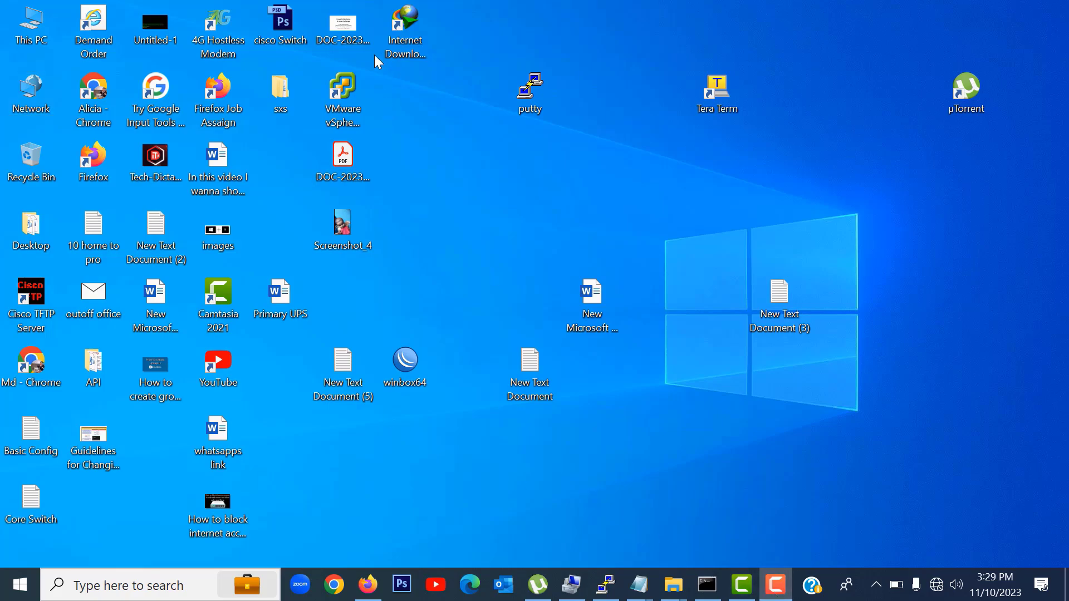
{"action": "right_click", "coordinate": [34, 99]}
{"action": "left_click", "coordinate": [112, 259]}
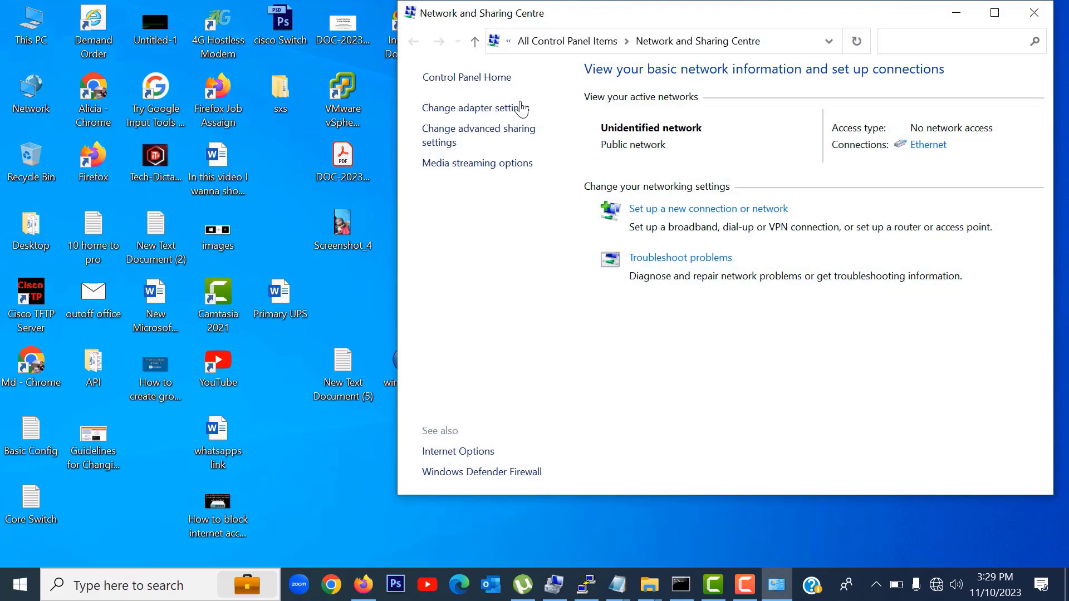
{"action": "left_click", "coordinate": [497, 110]}
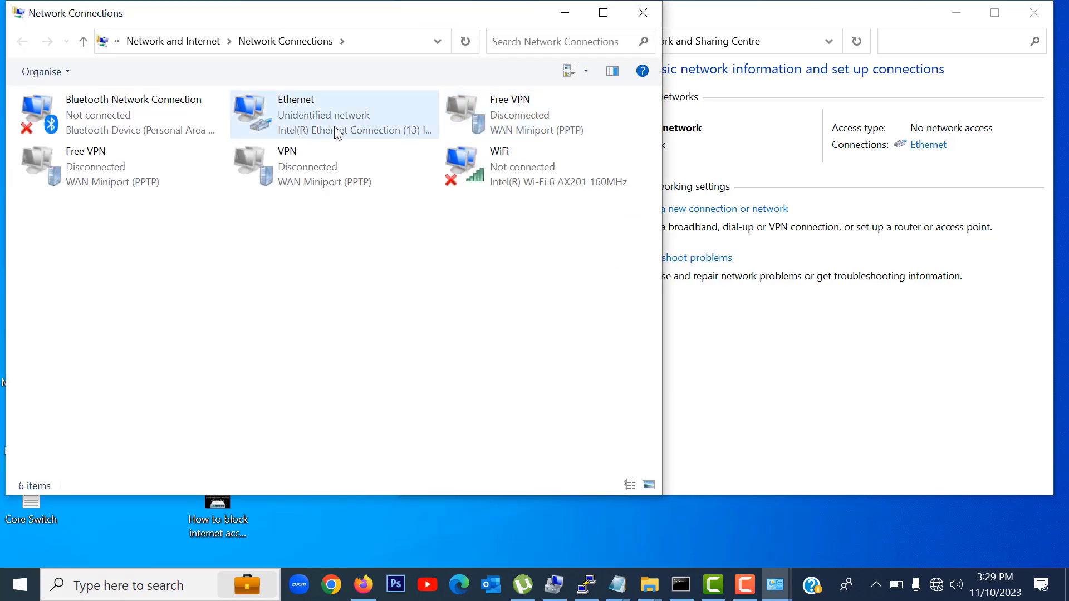
{"action": "left_click", "coordinate": [296, 118]}
{"action": "double_click", "coordinate": [297, 118]}
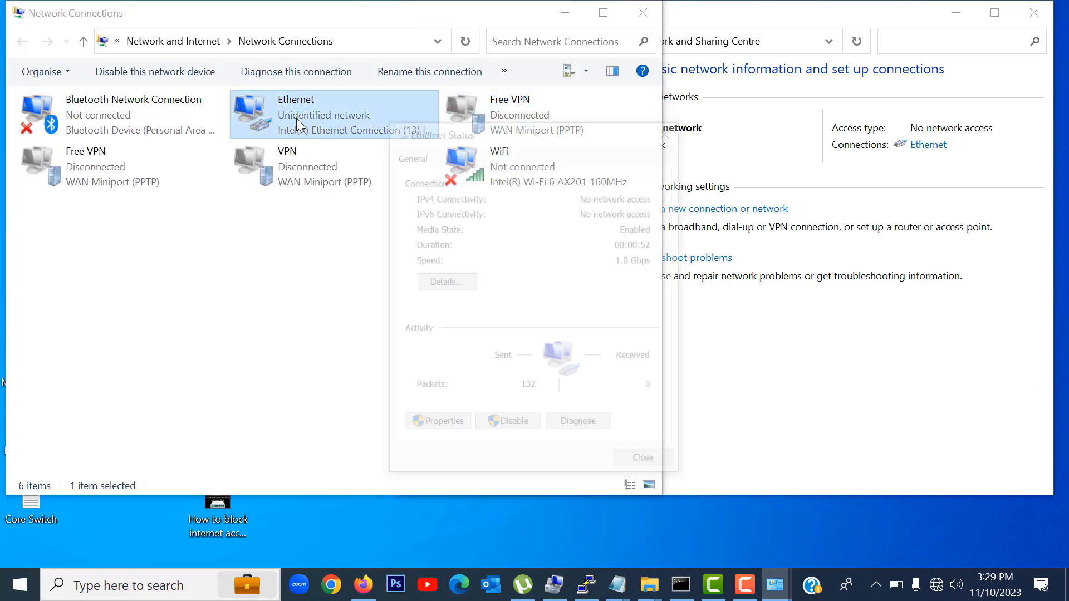
Set Ethernet IPv4 to 172.16.10.8/255.255.0.0, gateway 172.16.1.1, DNS 123.200.0.254 and 8.8.8.8.
{"action": "left_click", "coordinate": [436, 426]}
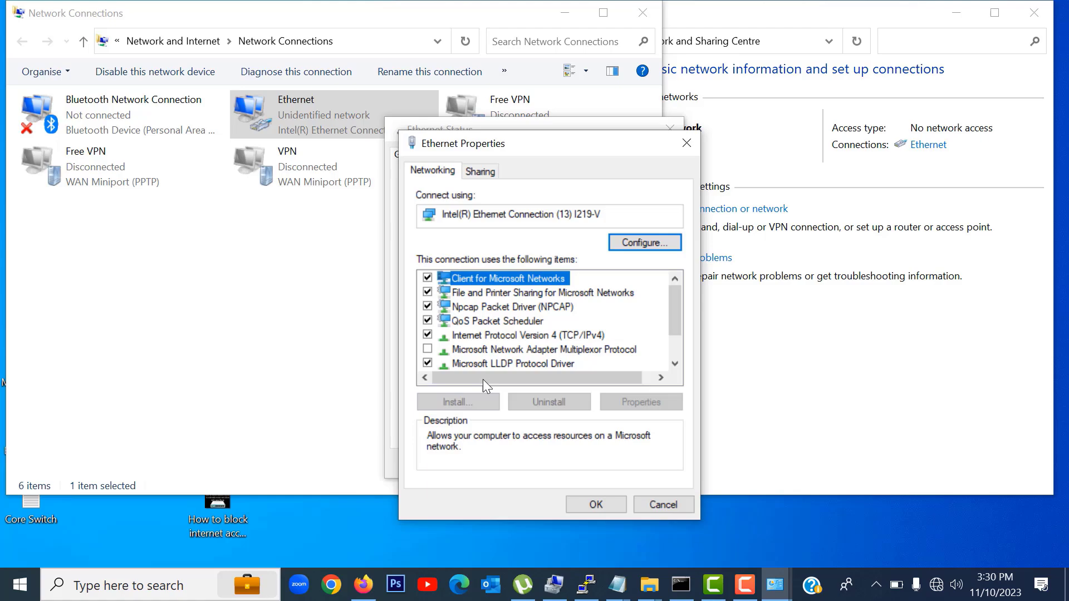
{"action": "double_click", "coordinate": [526, 335]}
{"action": "left_click", "coordinate": [458, 313]}
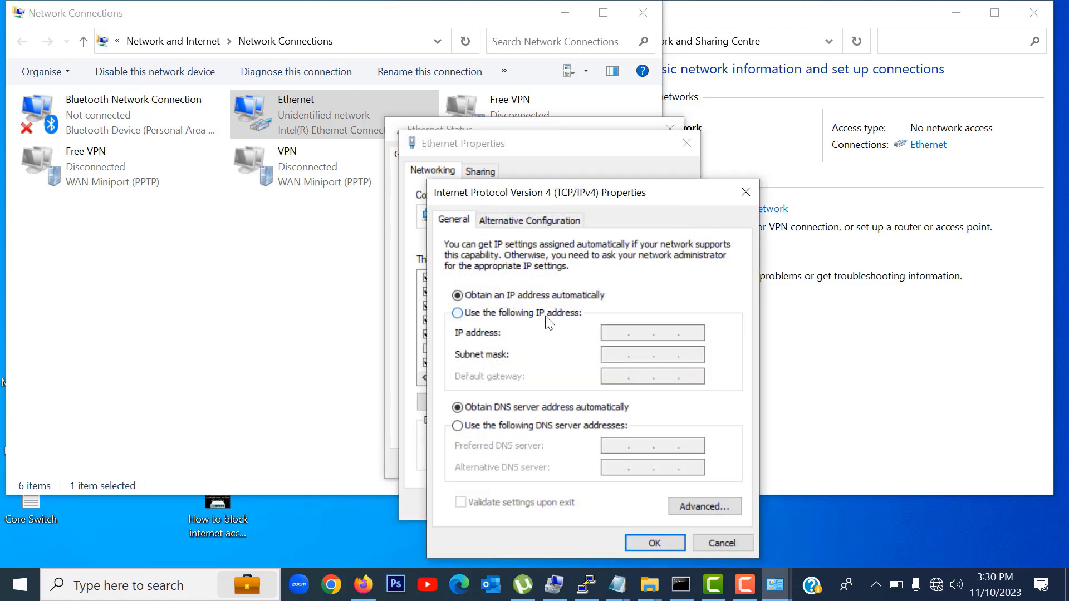
{"action": "left_click", "coordinate": [616, 333]}
{"action": "type", "text": "172. . ."}
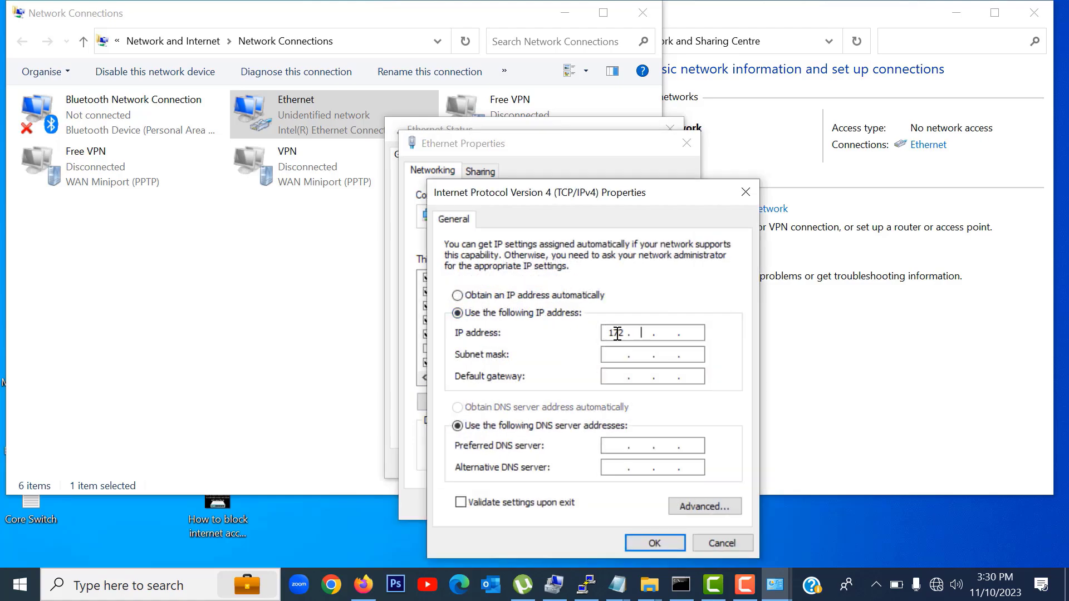
{"action": "type", "text": "16."}
{"action": "type", "text": "10."}
{"action": "type", "text": "8"}
{"action": "key", "text": "Tab"}
{"action": "key", "text": "Tab"}
{"action": "type", "text": "1"}
{"action": "type", "text": "72 . 1"}
{"action": "type", "text": "6 . 1 . 1"}
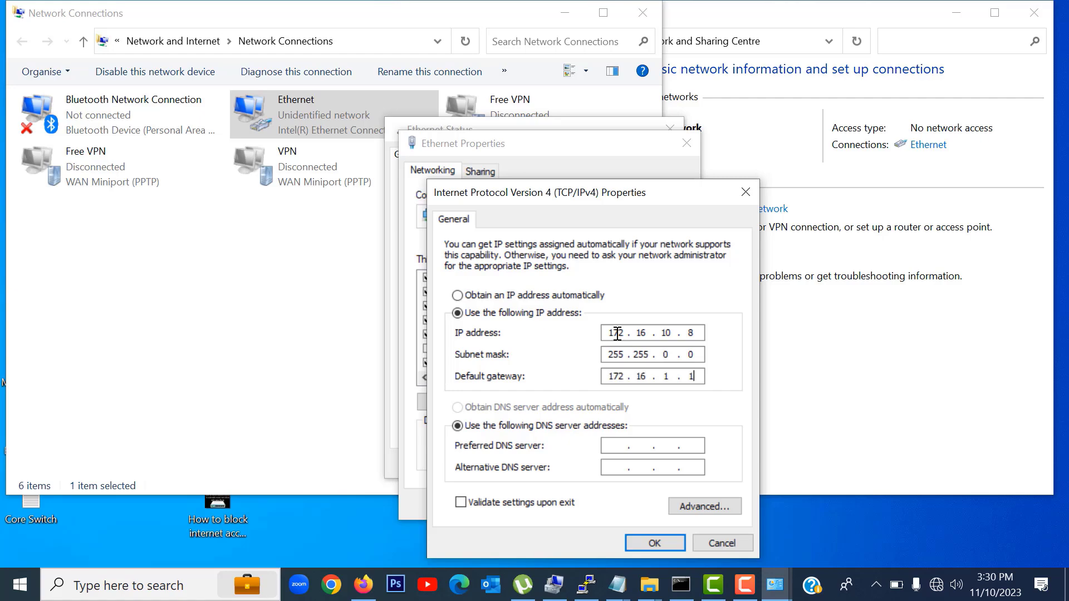
{"action": "key", "text": "Tab"}
{"action": "type", "text": "123 . 200 . "}
{"action": "type", "text": "0 . 2"}
{"action": "type", "text": "54"}
{"action": "left_click", "coordinate": [625, 466]}
{"action": "type", "text": "8 . 8 . 8 . "}
{"action": "type", "text": "8"}
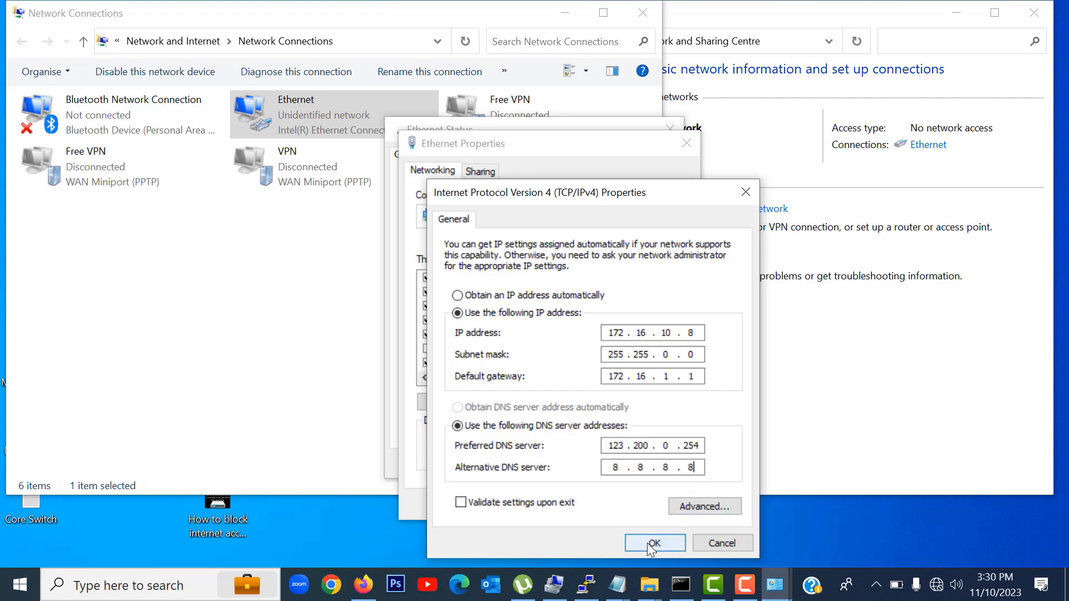
{"action": "left_click", "coordinate": [655, 543]}
{"action": "left_click", "coordinate": [596, 505]}
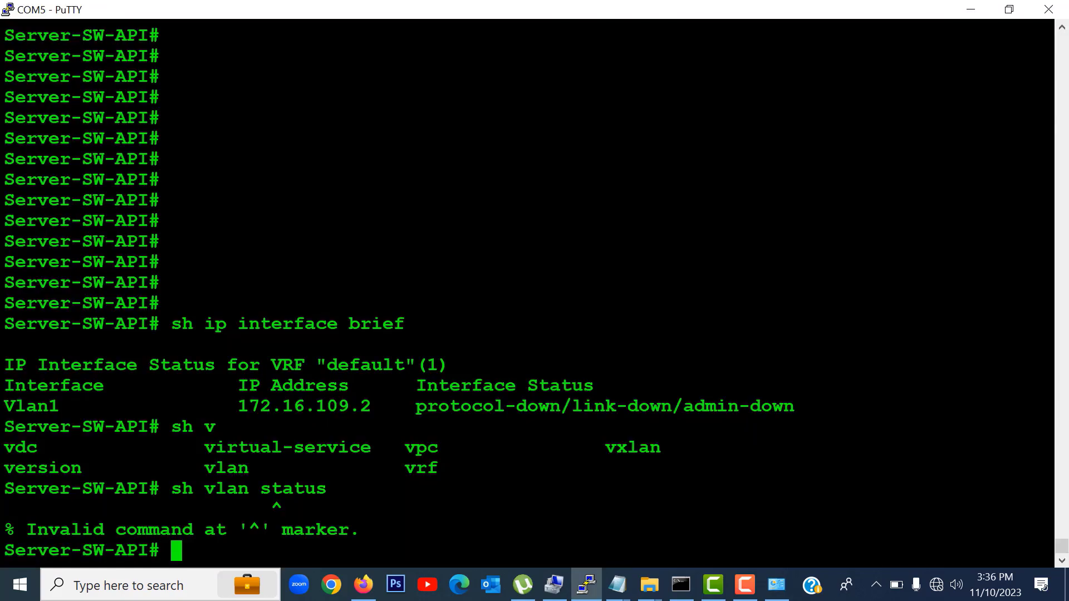
{"action": "type", "text": "sh v"}
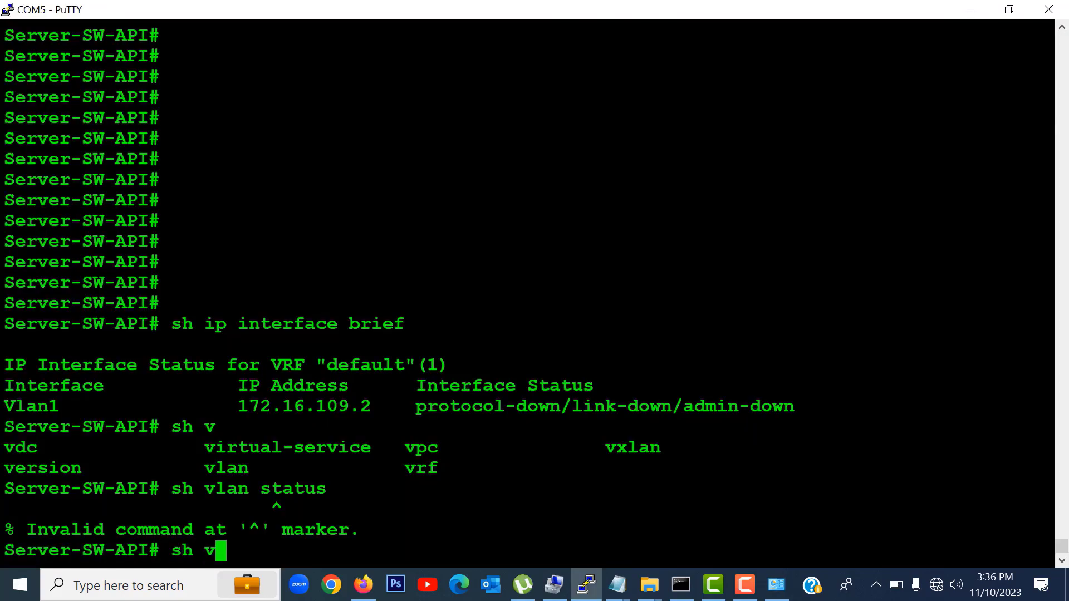
{"action": "type", "text": "?"}
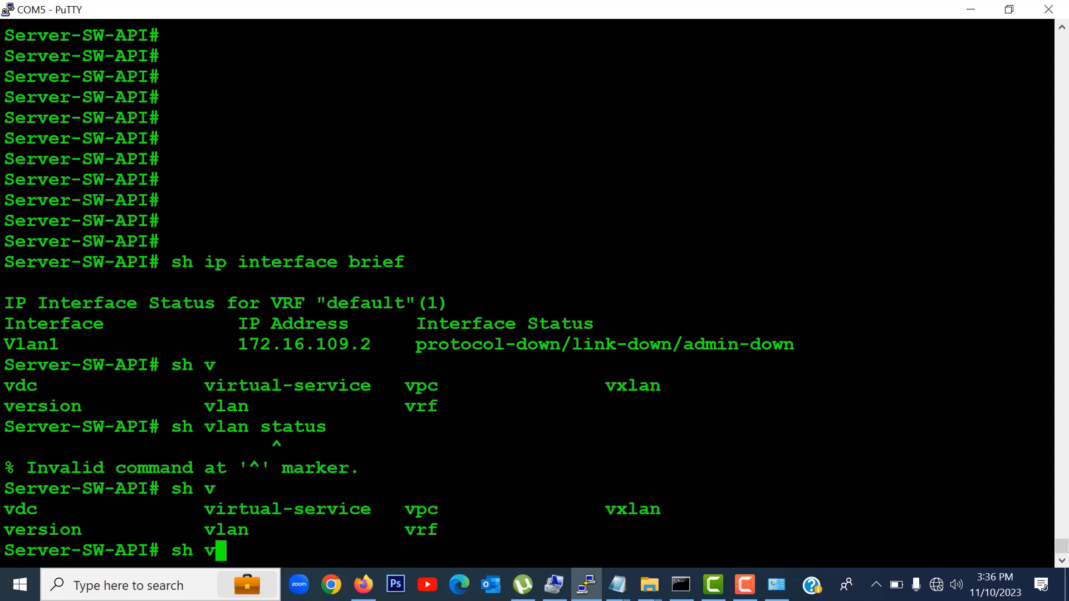
{"action": "type", "text": "l"}
Run 'sh vlan brief', listing VLAN 1 default active on ports Eth1/1 to Eth1/54.
{"action": "key", "text": "Tab"}
{"action": "type", "text": "b"}
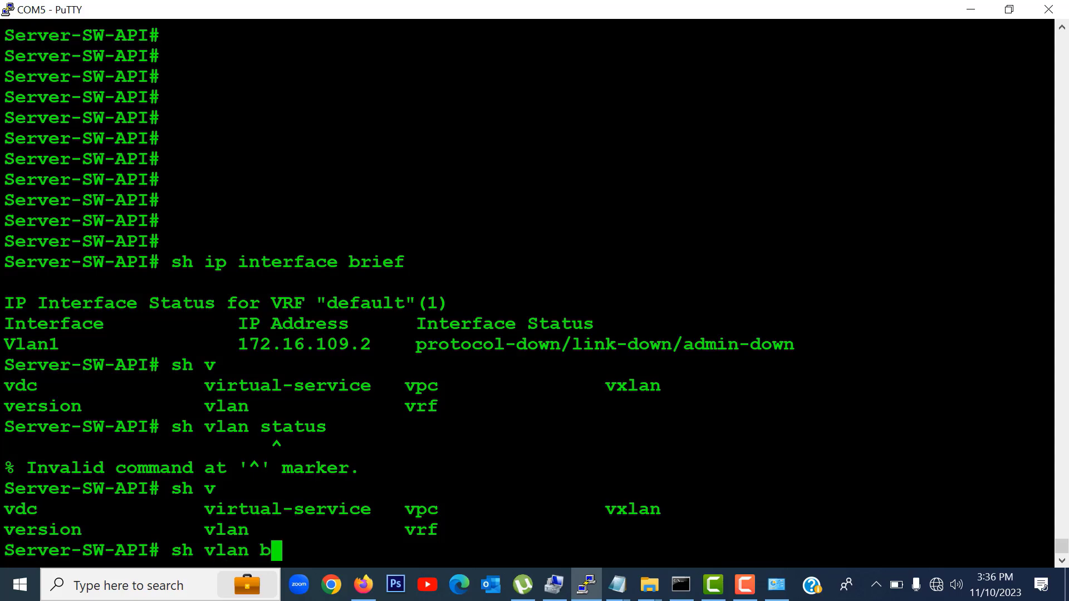
{"action": "type", "text": "r"}
{"action": "key", "text": "Tab"}
{"action": "key", "text": "Return"}
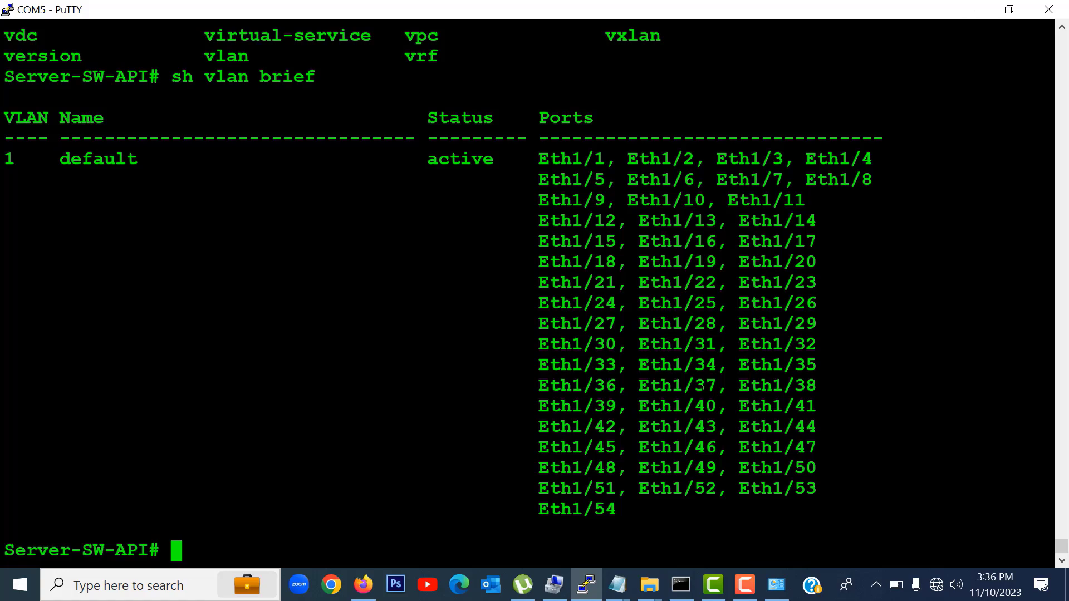
{"action": "type", "text": "confi"}
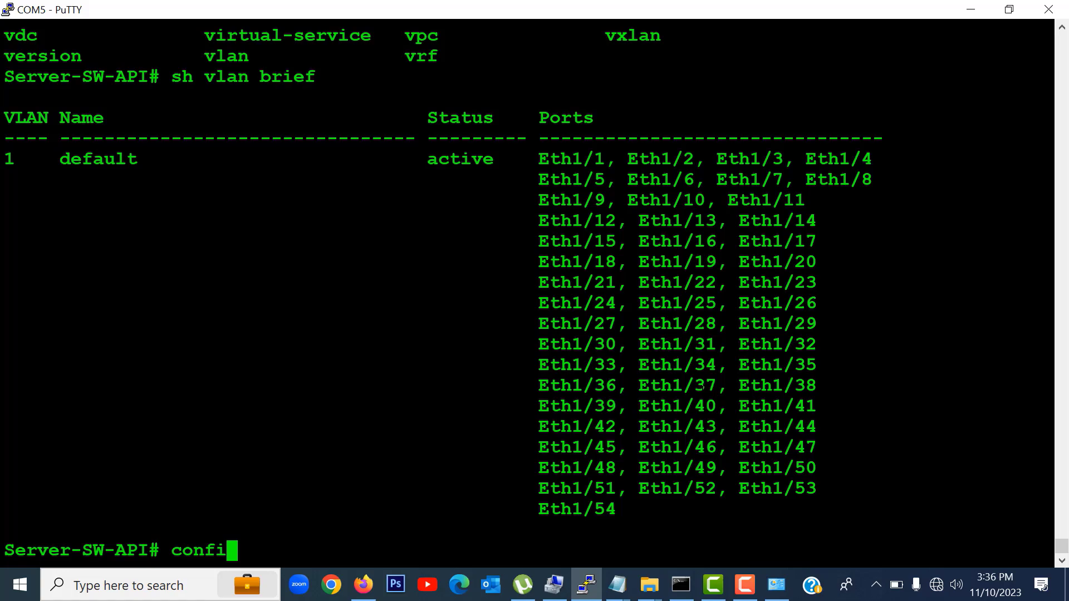
Enter configuration mode, shut down interface vlan 1, and glance at the ping results.
{"action": "key", "text": "Tab"}
{"action": "type", "text": "t"}
{"action": "key", "text": "Return"}
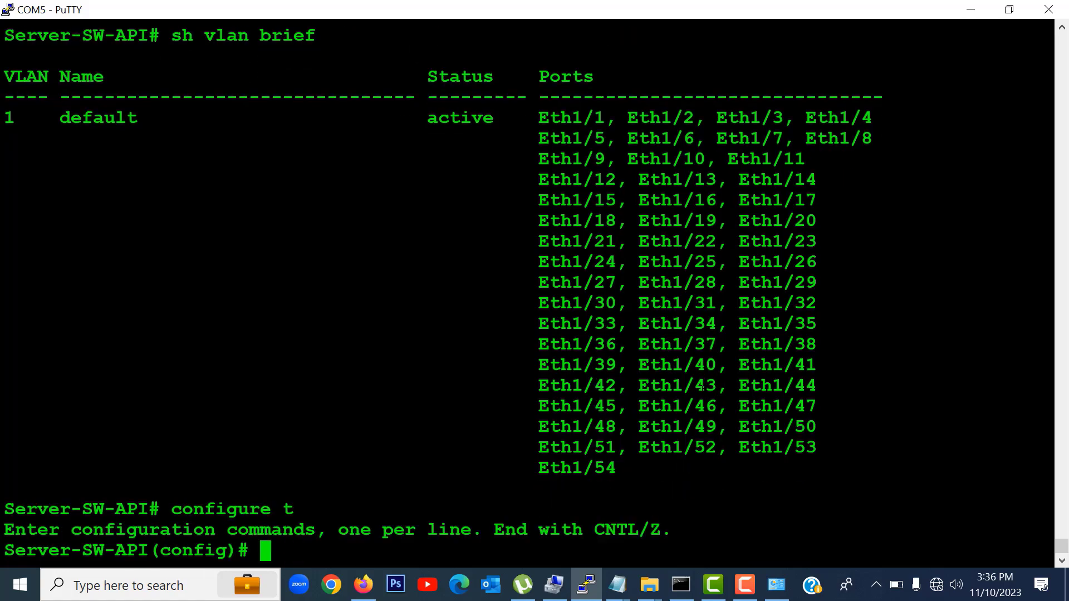
{"action": "type", "text": "int vl"}
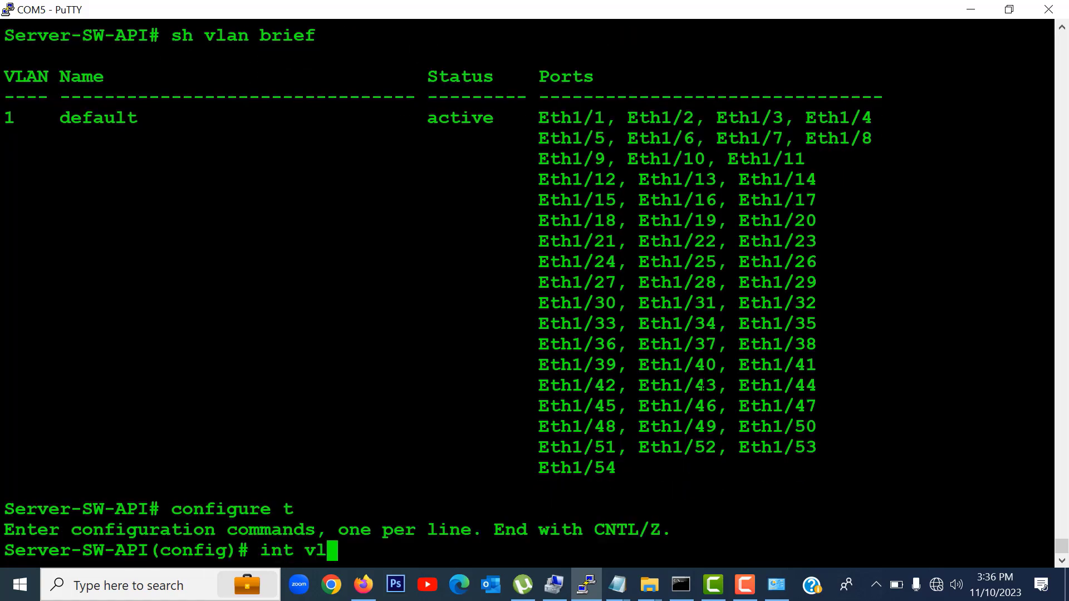
{"action": "type", "text": "an 1"}
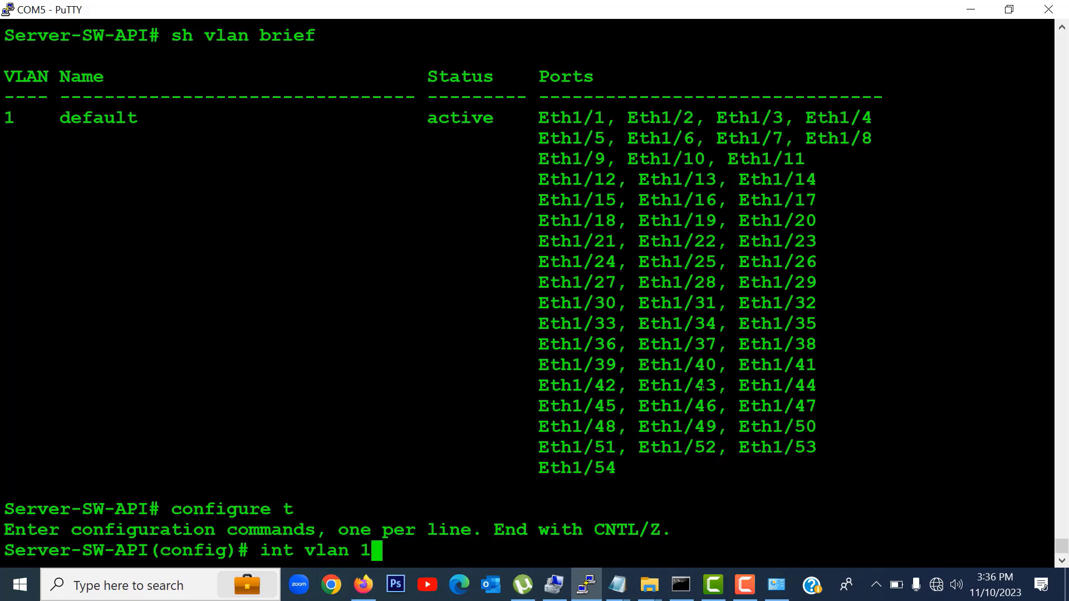
{"action": "key", "text": "Return"}
{"action": "type", "text": "sh"}
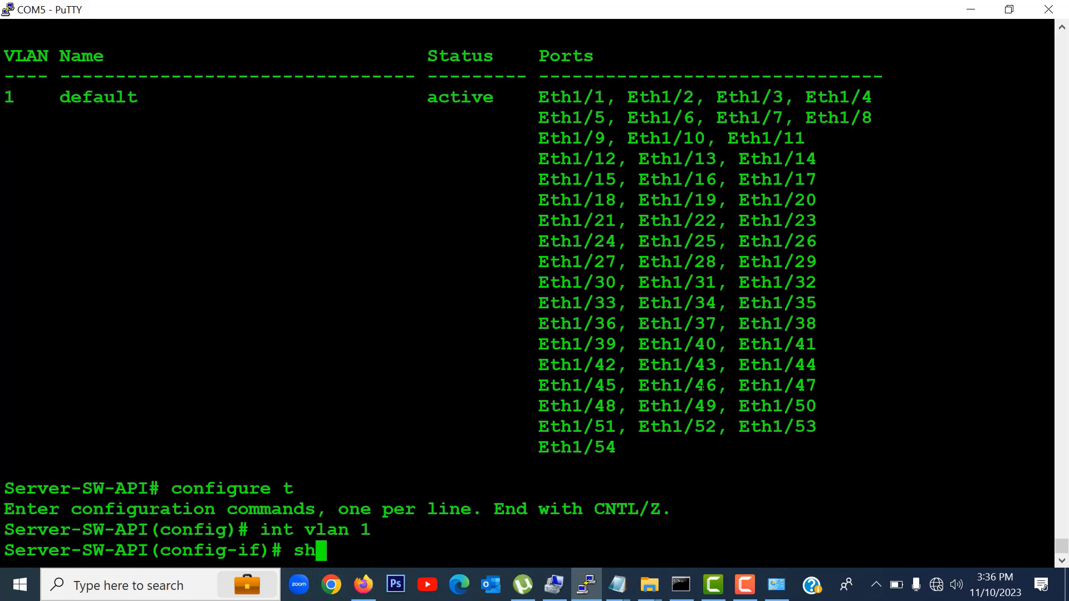
{"action": "type", "text": "u"}
{"action": "key", "text": "Tab"}
{"action": "key", "text": "Return"}
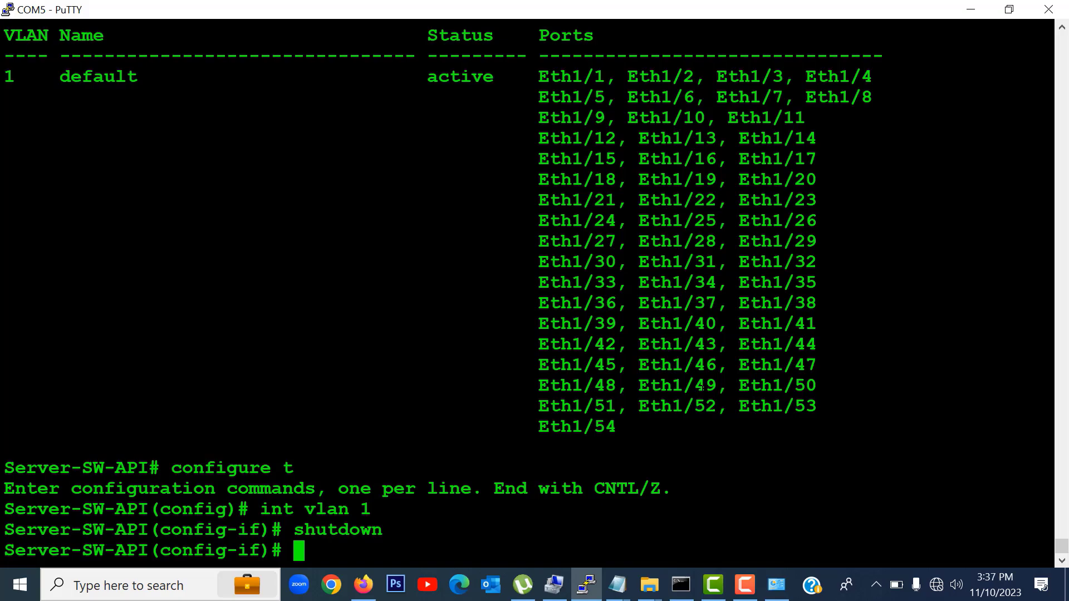
{"action": "left_click", "coordinate": [681, 585]}
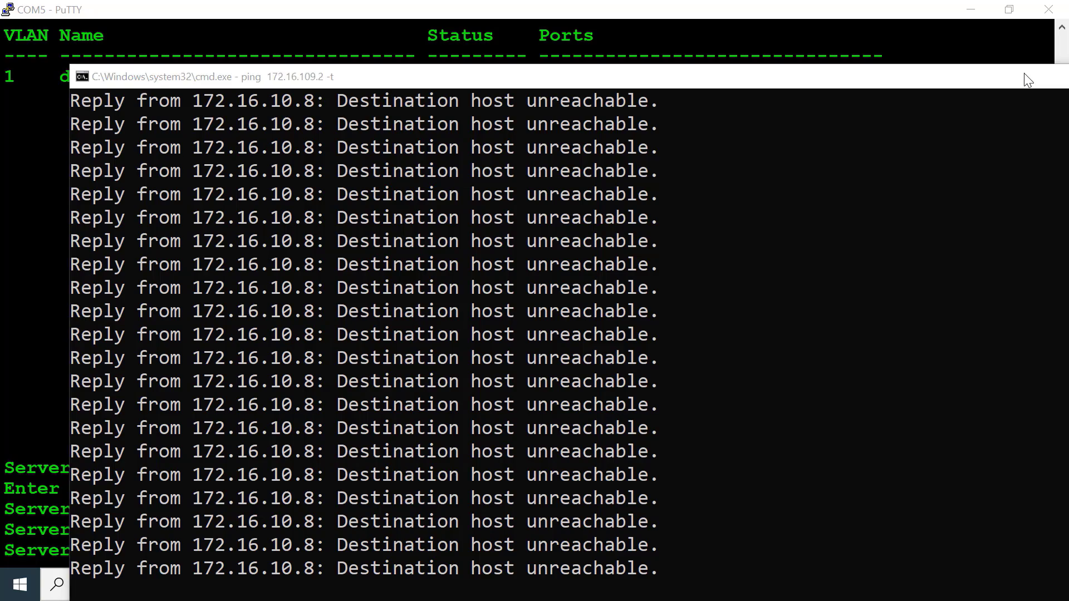
{"action": "left_click", "coordinate": [1029, 79]}
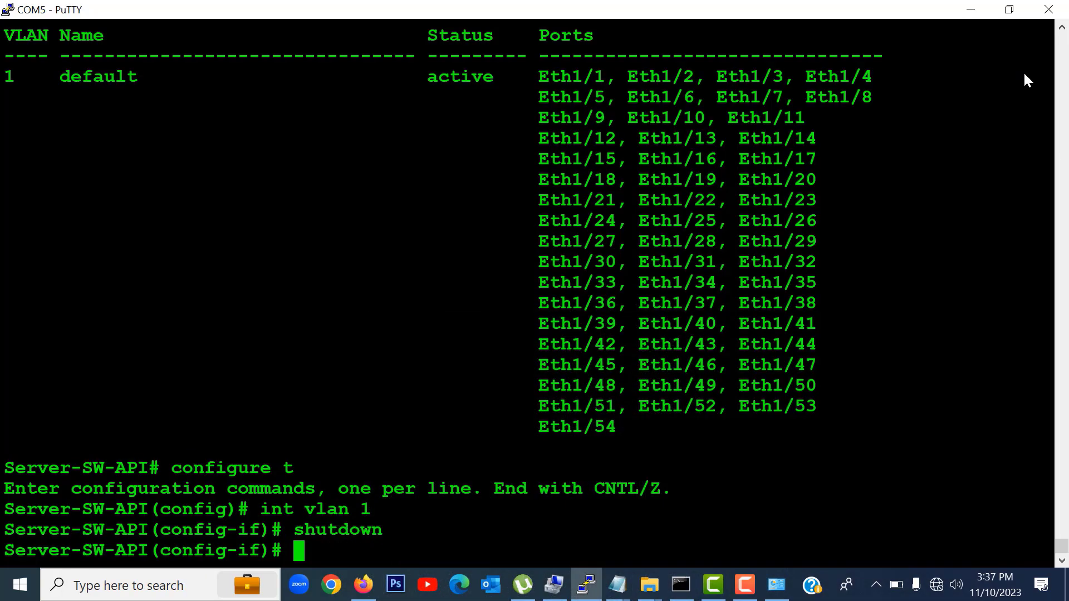
{"action": "type", "text": "no sh"}
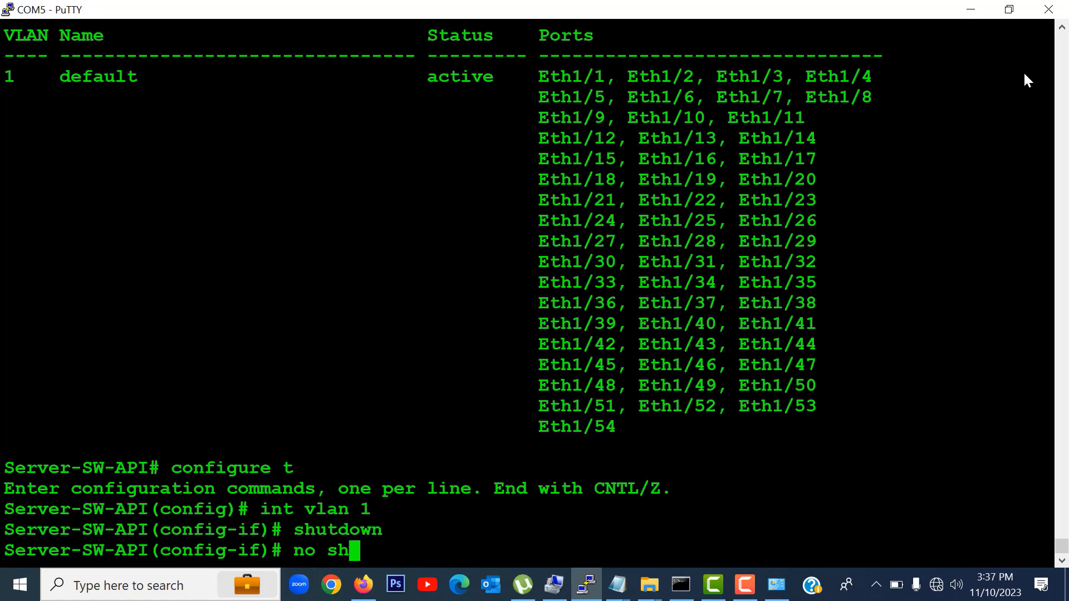
{"action": "type", "text": "utdown"}
Bring vlan 1 back up with 'no shutdown' and exit to the Server-SW-API# prompt.
{"action": "key", "text": "Return"}
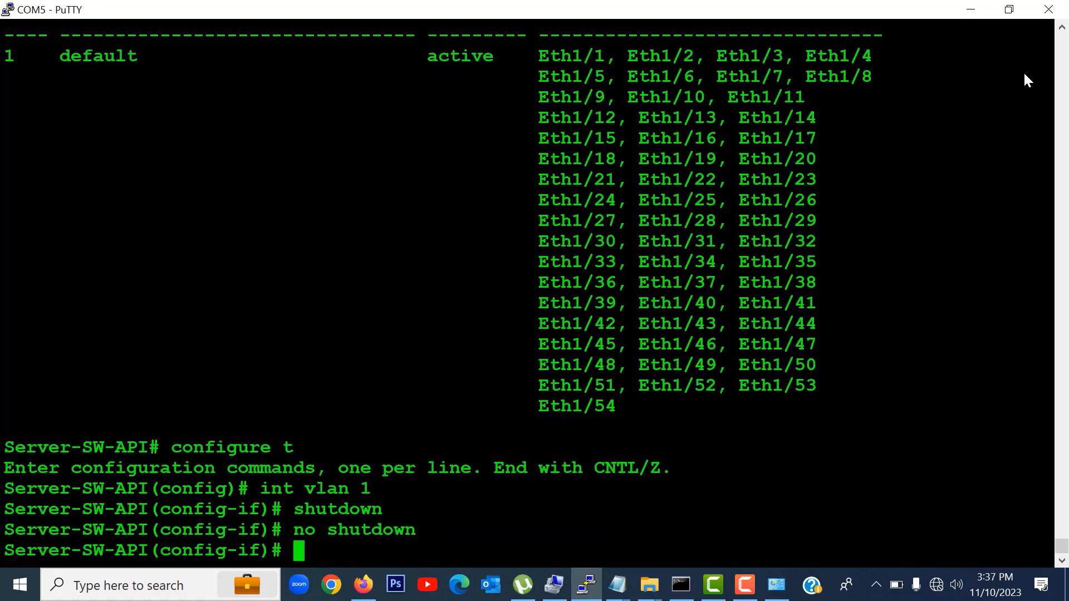
{"action": "type", "text": "do"}
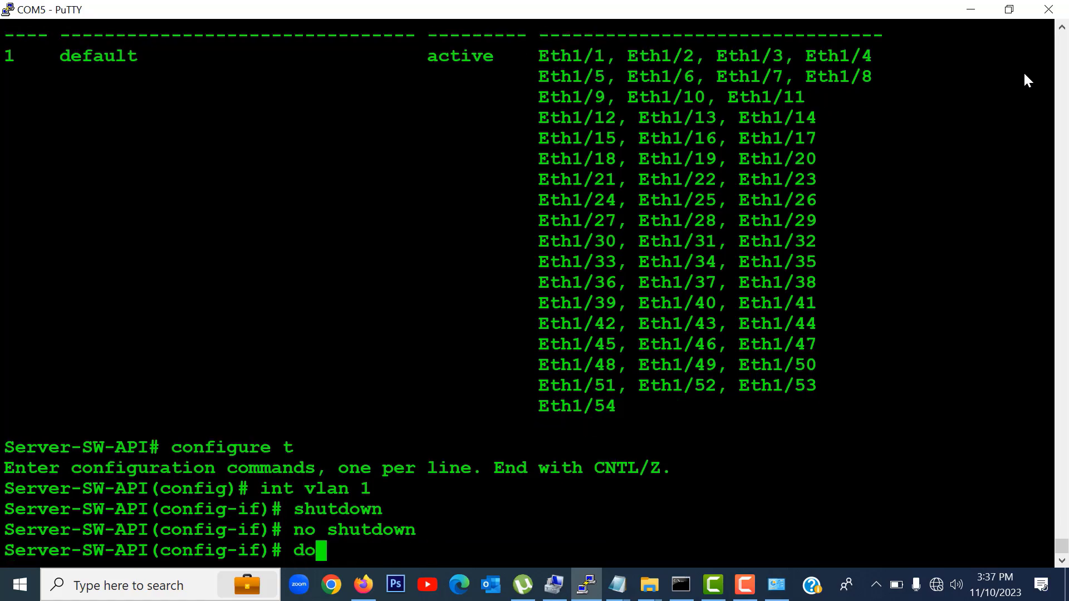
{"action": "key", "text": "BackSpace"}
{"action": "key", "text": "BackSpace"}
{"action": "type", "text": "ex"}
{"action": "type", "text": "it"}
{"action": "key", "text": "Return"}
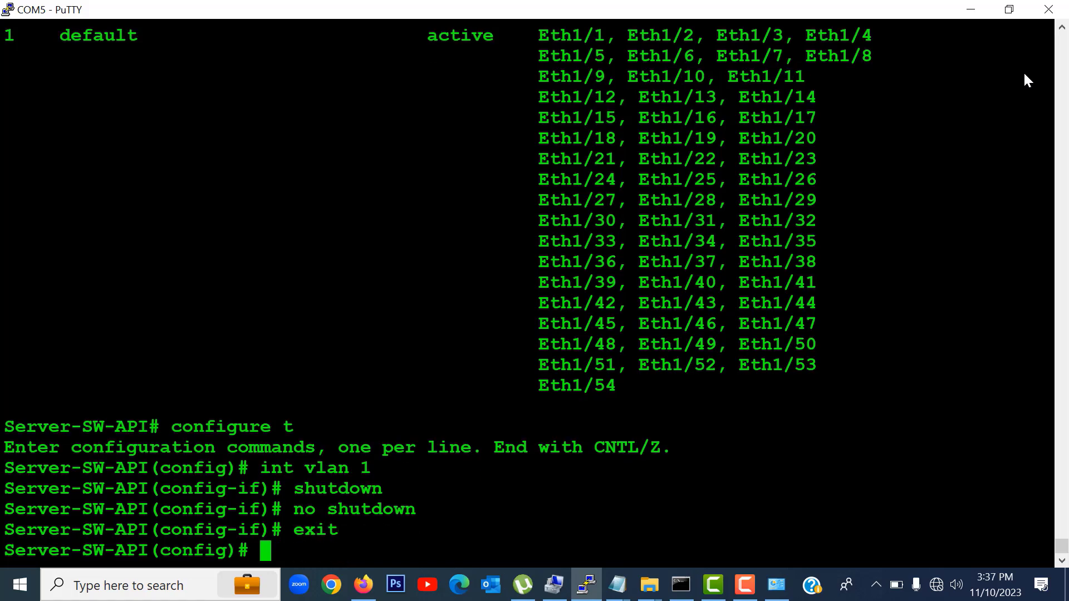
{"action": "type", "text": "exit"}
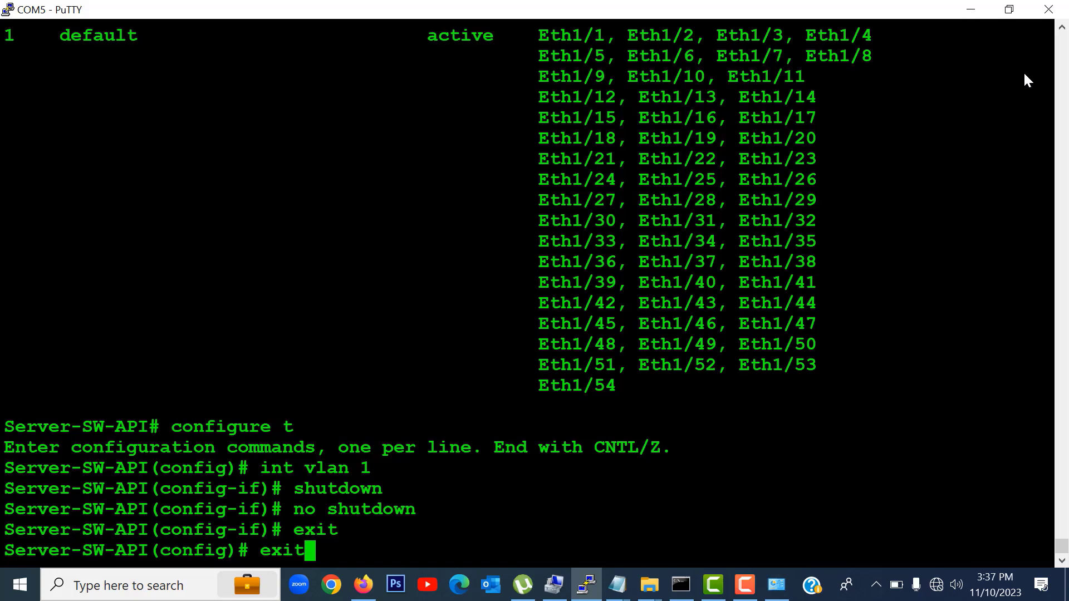
{"action": "key", "text": "Return"}
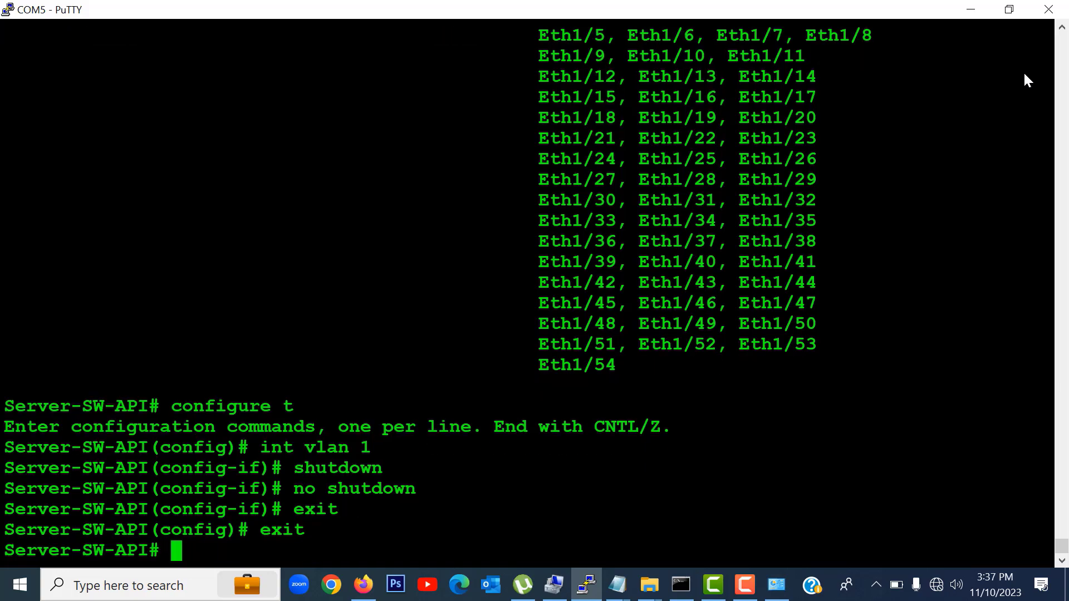
{"action": "type", "text": "s"}
Copy running-config to startup-config, then view the ping now replying from 172.16.109.2.
{"action": "key", "text": "BackSpace"}
{"action": "type", "text": "copy "}
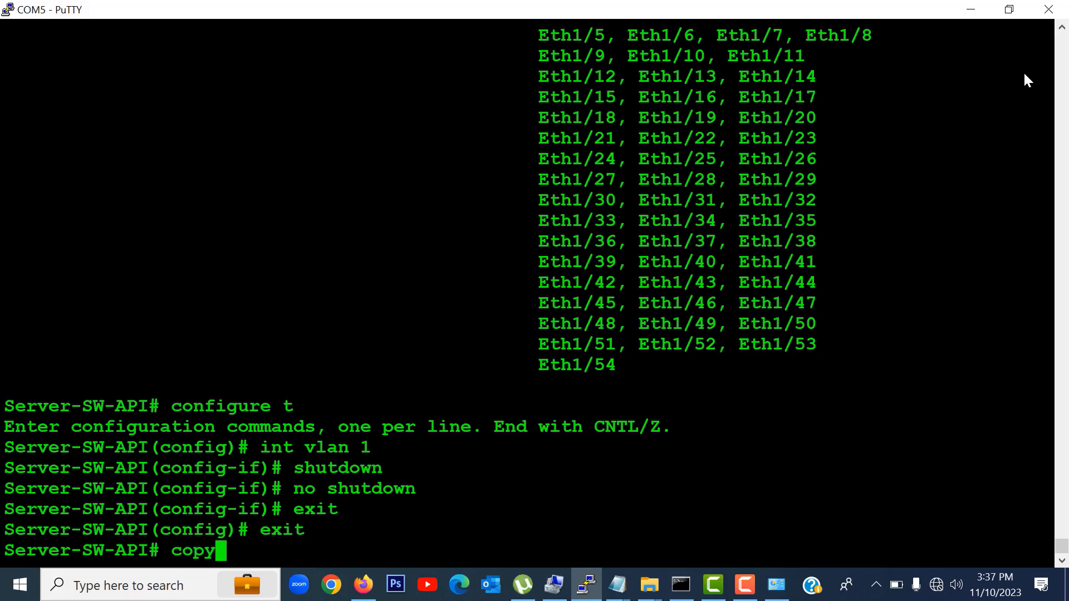
{"action": "type", "text": "ru"}
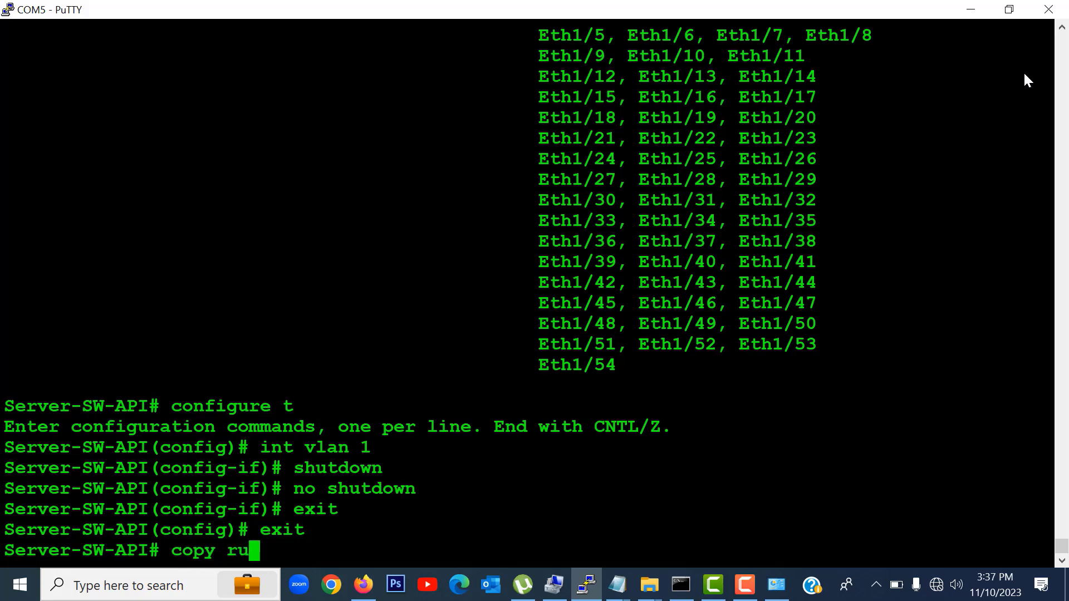
{"action": "key", "text": "Tab"}
{"action": "type", "text": "s"}
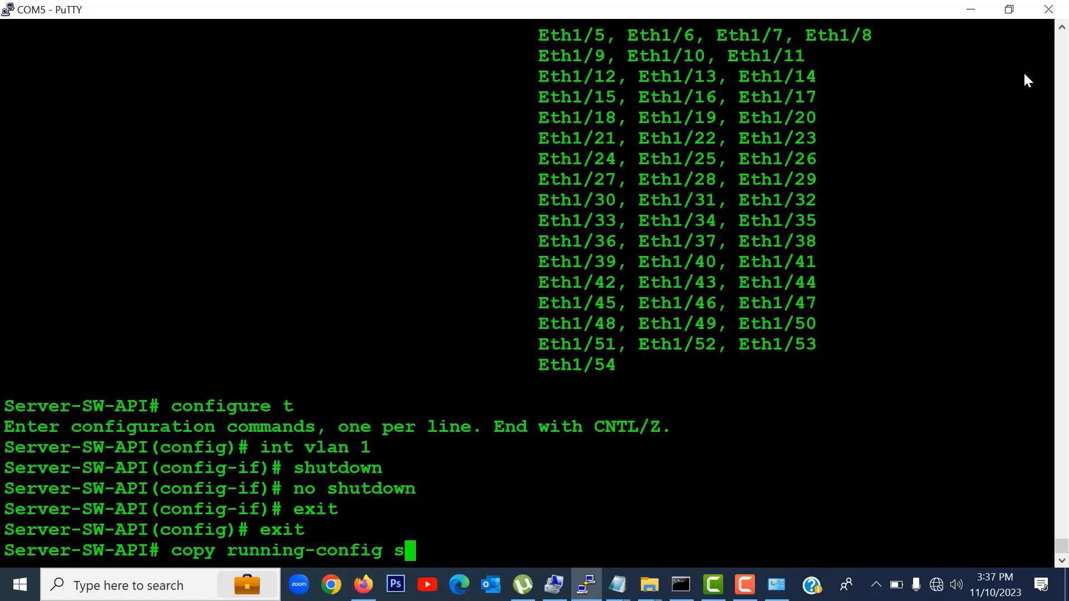
{"action": "type", "text": "t"}
{"action": "key", "text": "Tab"}
{"action": "key", "text": "Return"}
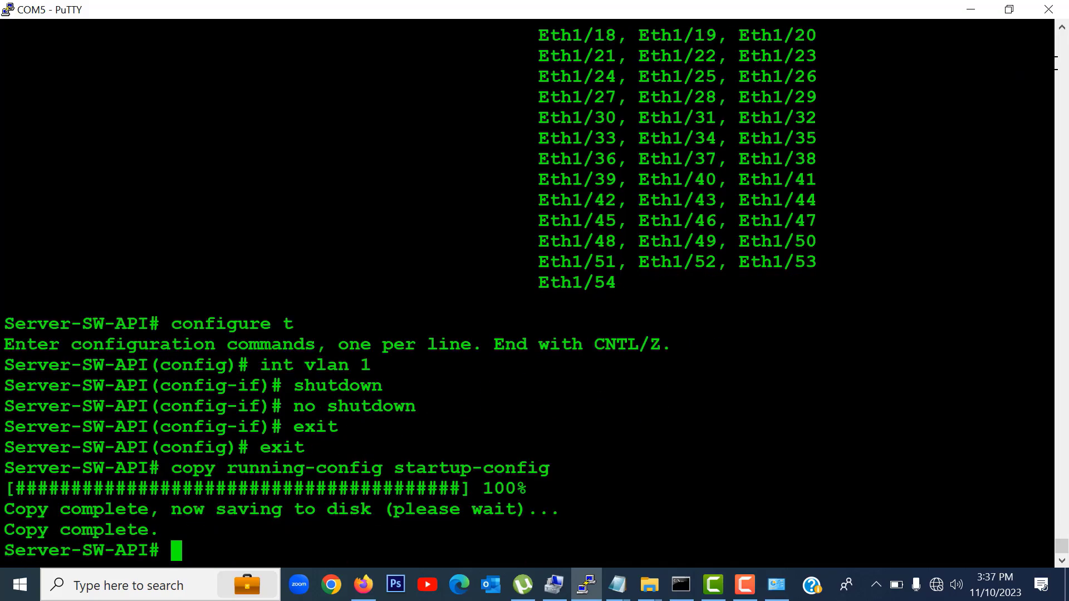
{"action": "left_click", "coordinate": [681, 585]}
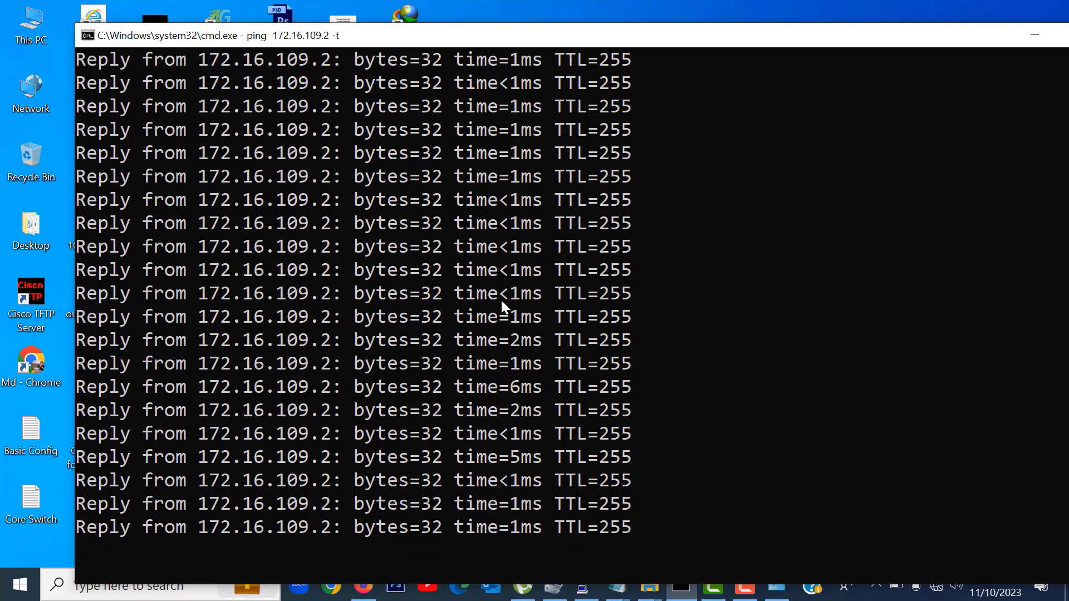
Stop the continuous ping: 172 sent, 171 received, 0% loss, average 1ms.
{"action": "key", "text": "ctrl+c"}
{"action": "type", "text": "ss"}
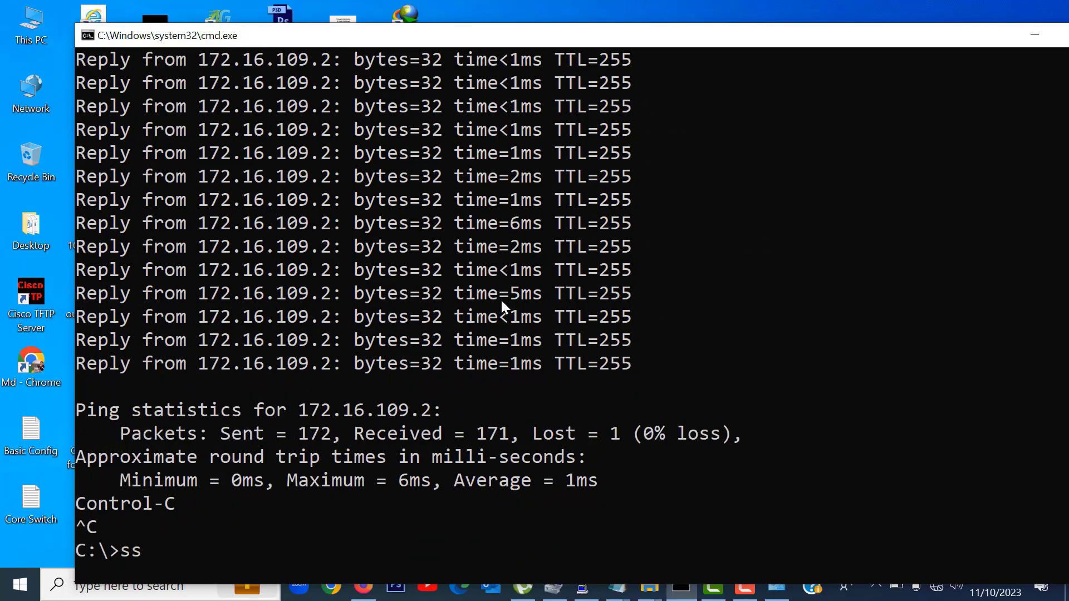
{"action": "type", "text": "h -l"}
{"action": "type", "text": " adm"}
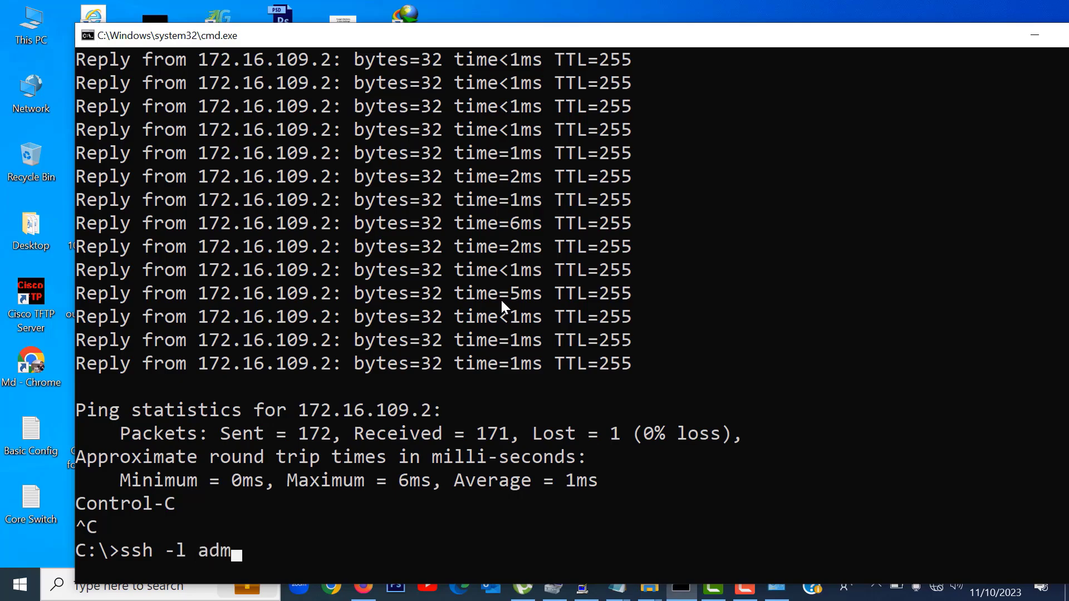
{"action": "type", "text": "in 1"}
{"action": "type", "text": "72"}
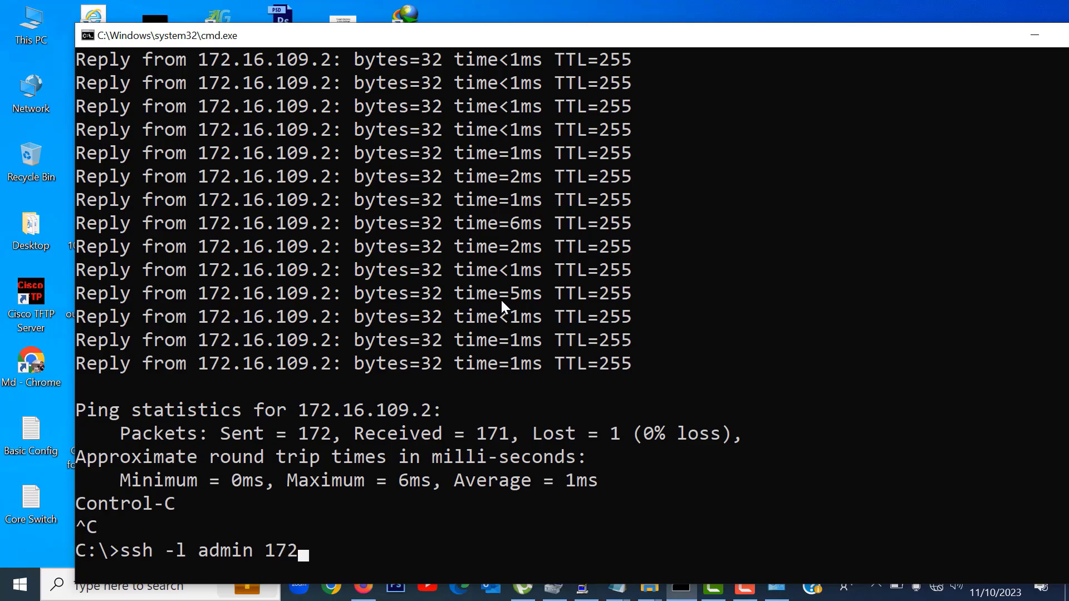
{"action": "type", "text": ".16."}
{"action": "type", "text": "10"}
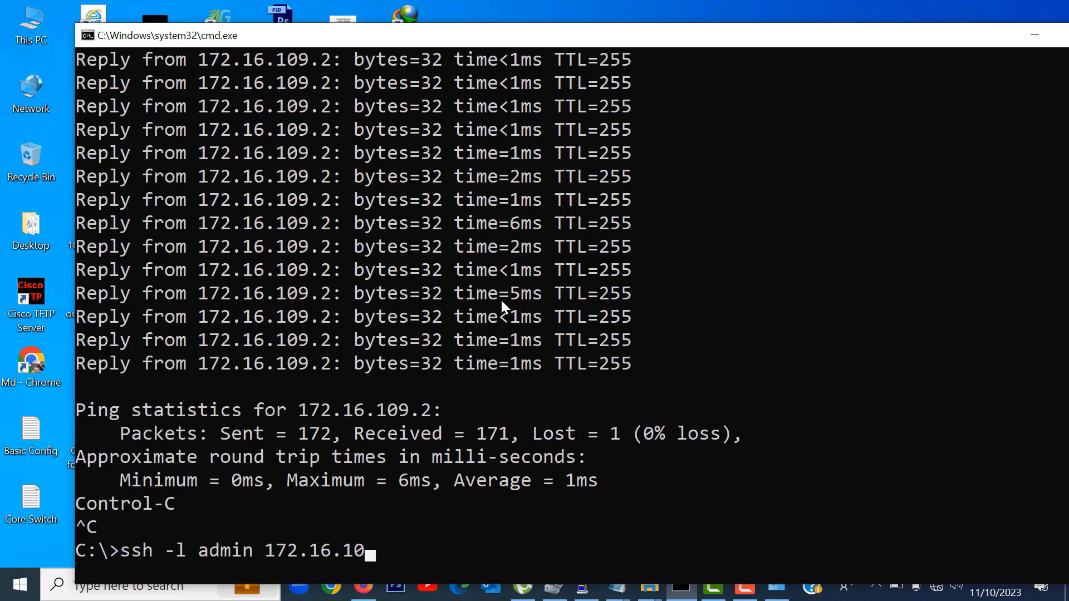
{"action": "type", "text": "9.2"}
SSH in as admin to 172.16.109.2, accepting the host key and entering the password.
{"action": "key", "text": "Return"}
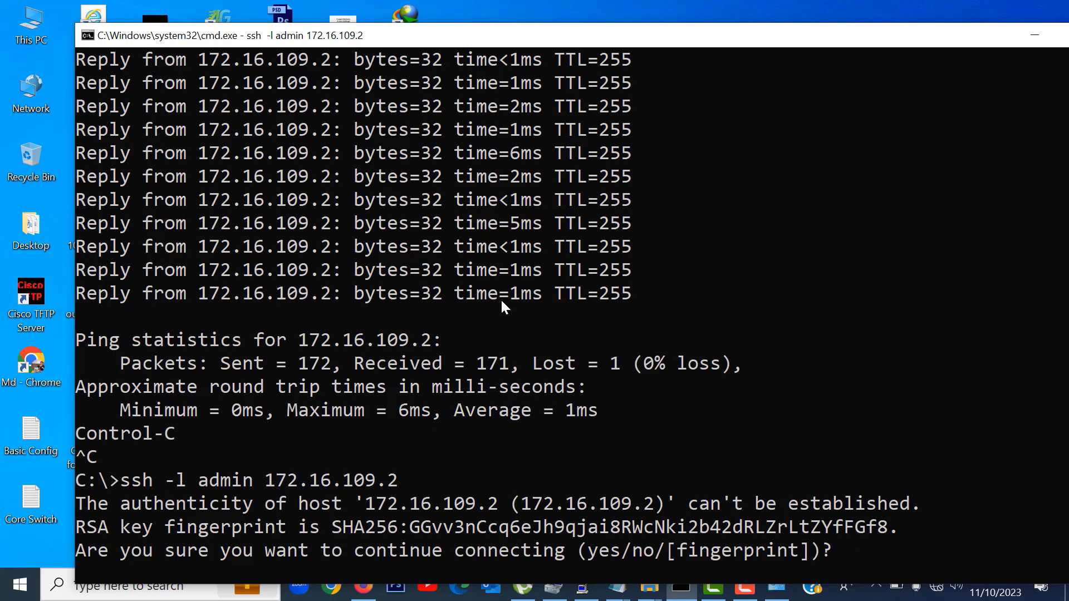
{"action": "type", "text": "yes"}
{"action": "key", "text": "Return"}
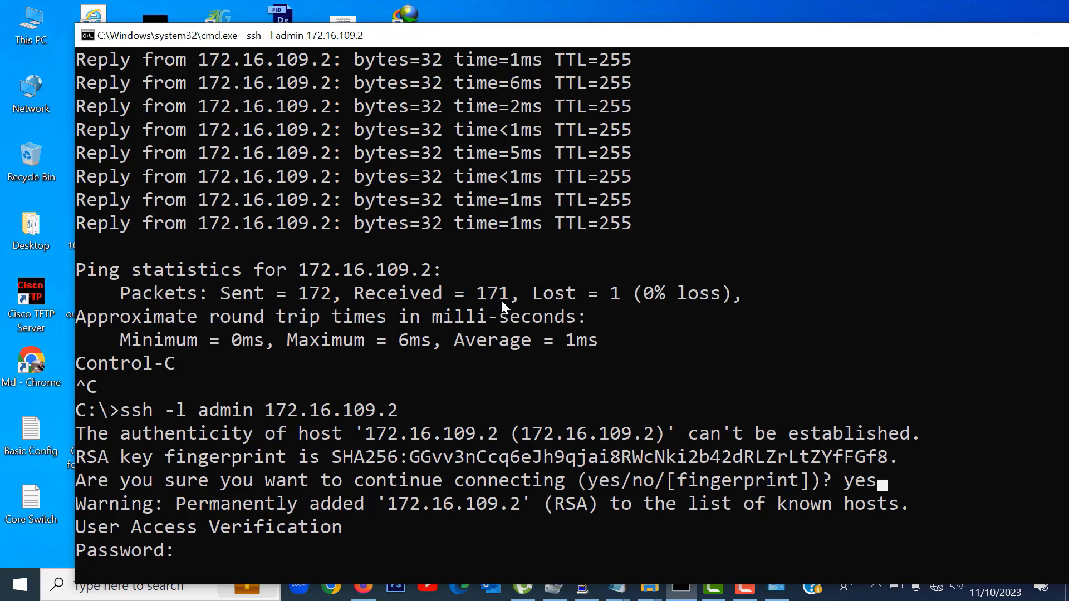
{"action": "key", "text": "Return"}
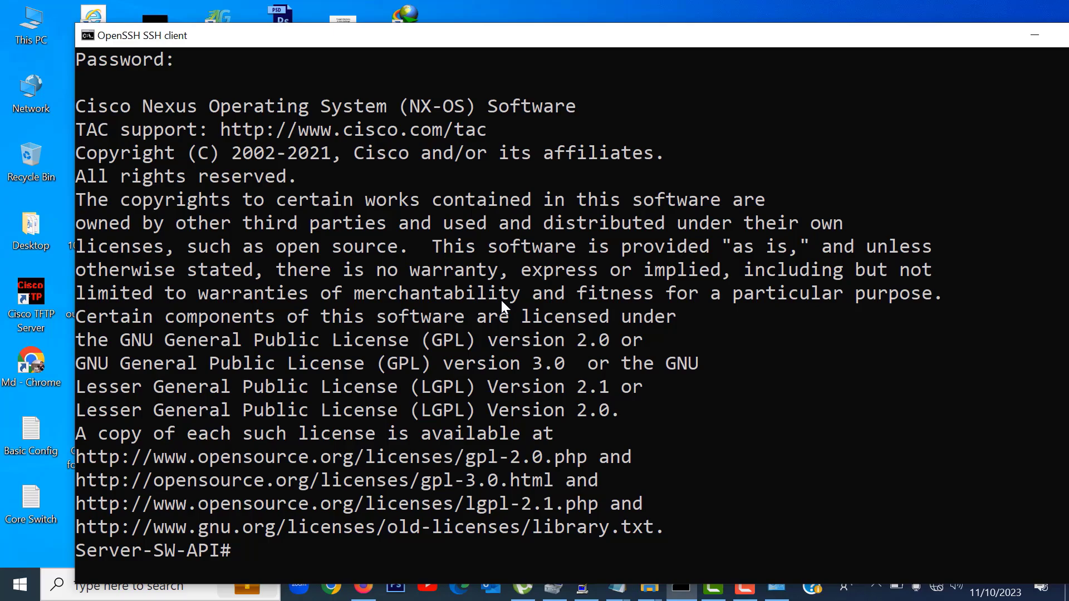